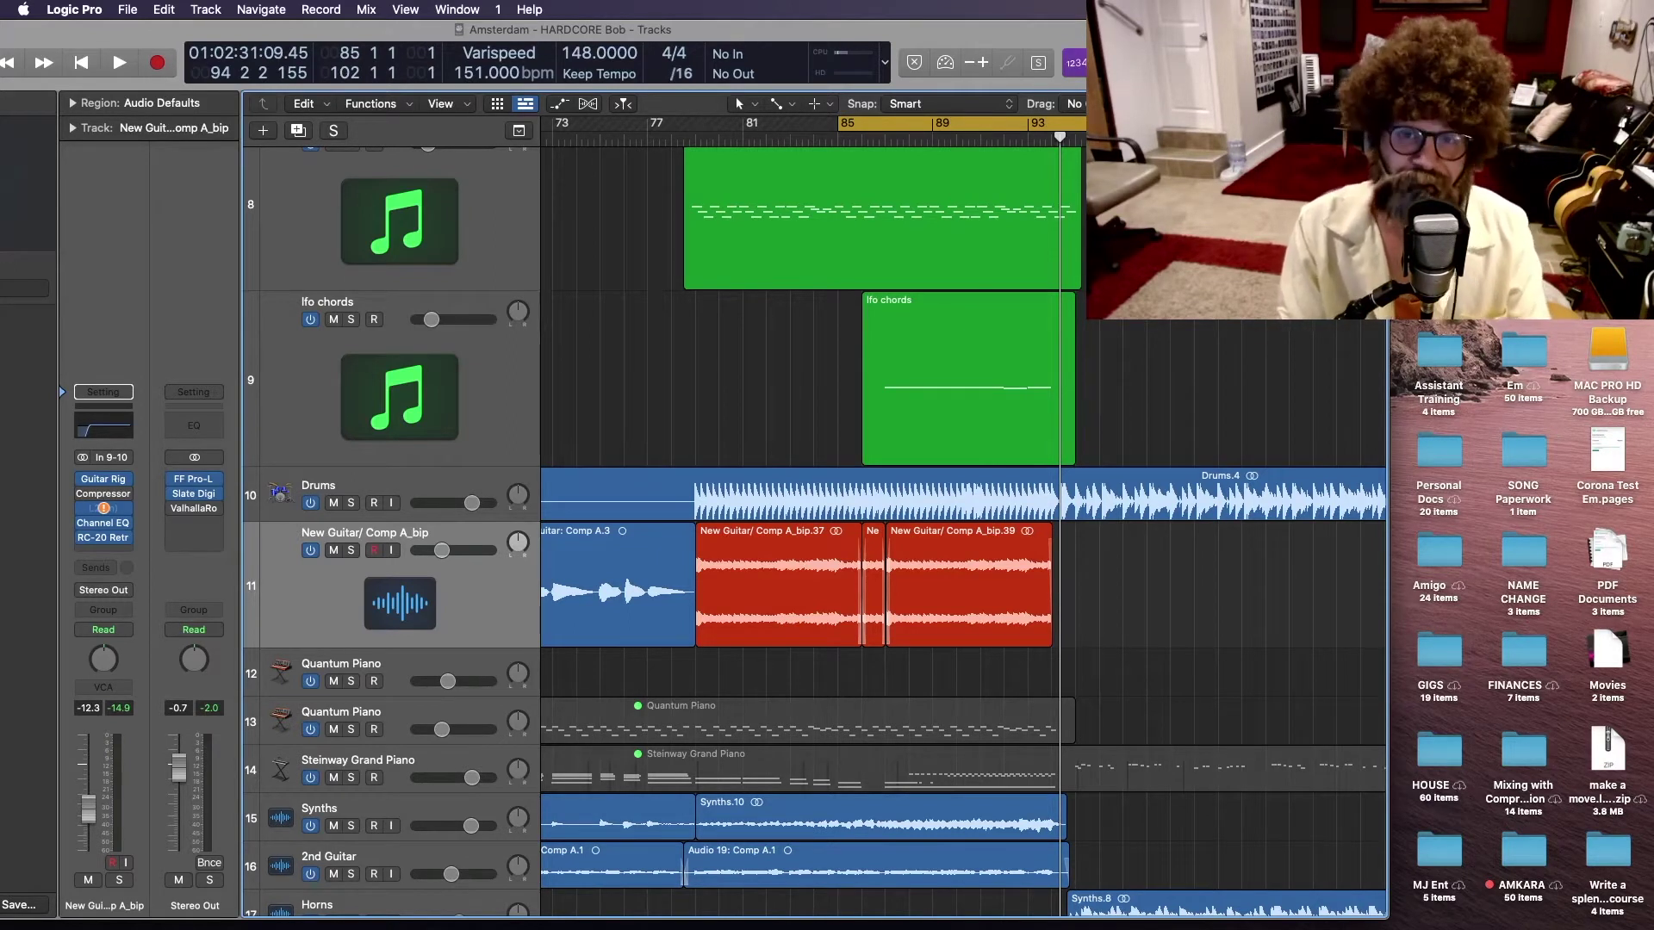
Step: Start playback of the song from bar 85 to hear the guitar and drums
key("space")
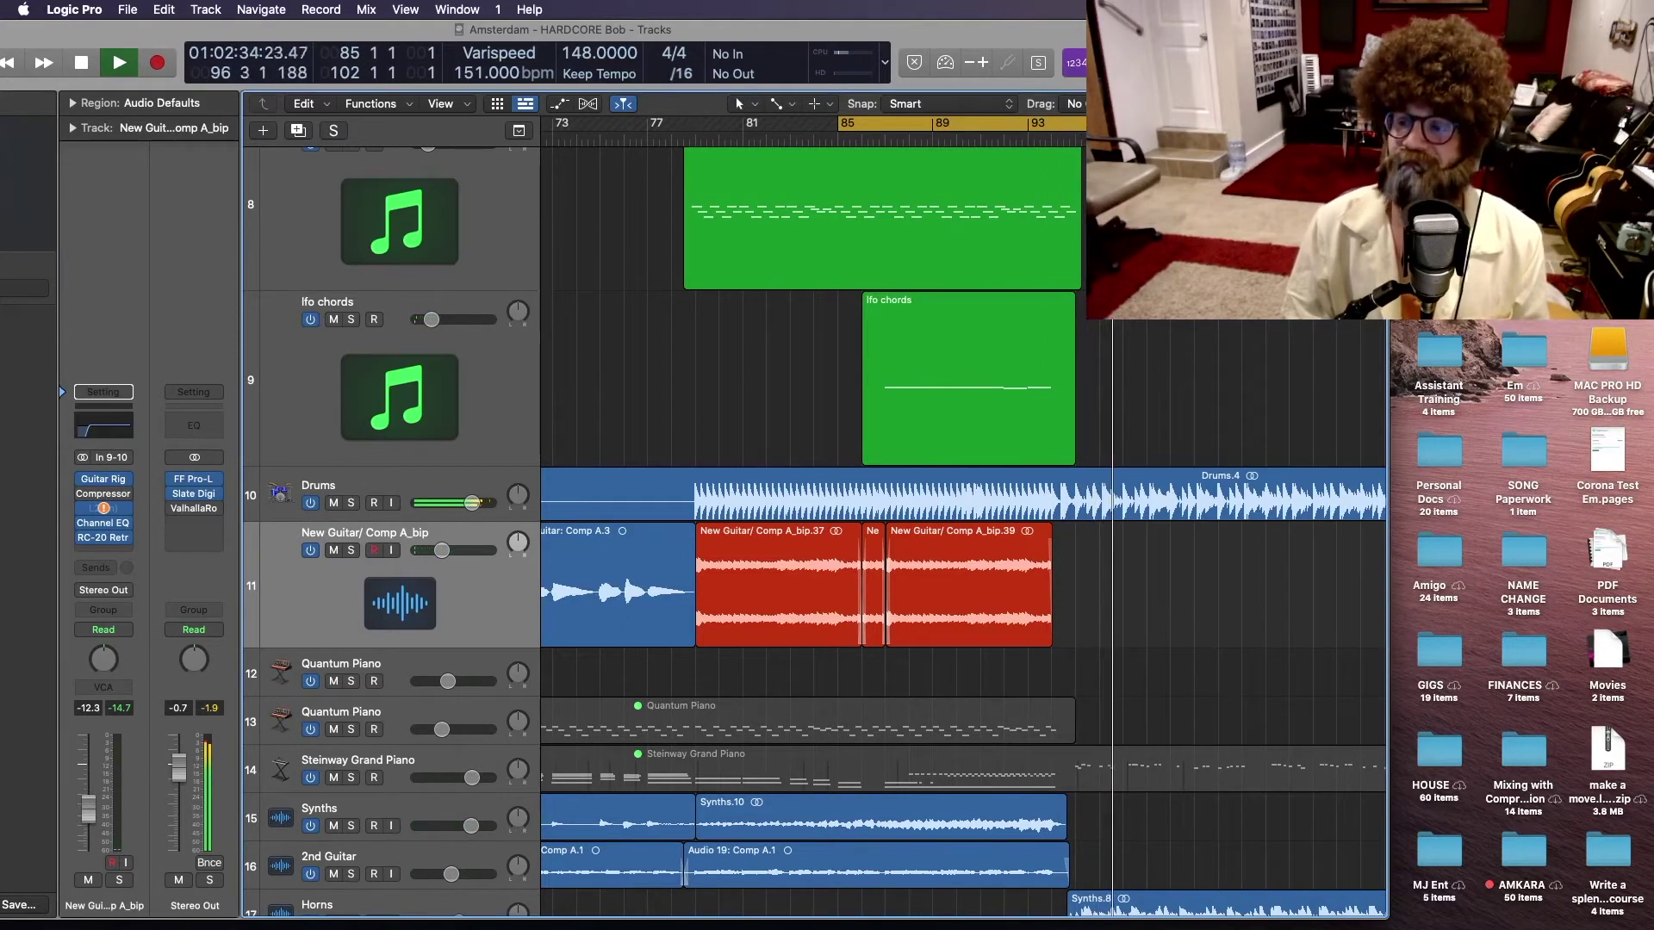
Step: Stop playback of the Amsterdam – HARDCORE Bob project
key("space")
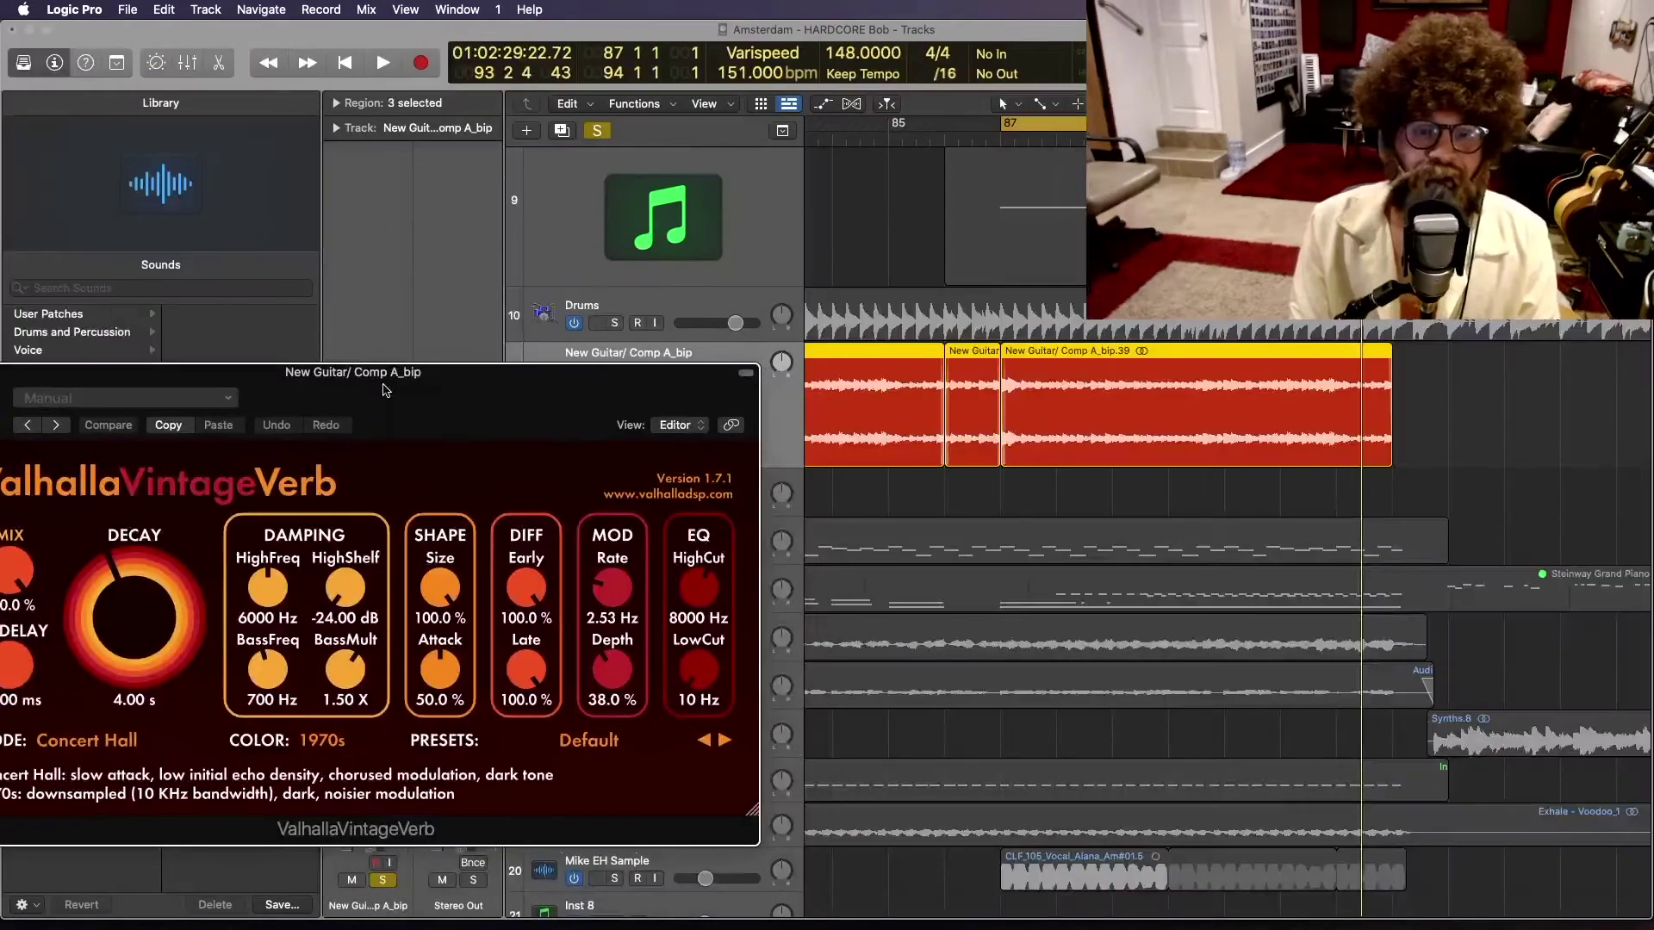
Step: Reposition the VintageVerb window and try a lower mix, undoing it back to 100%
left_click_drag(413, 399, 762, 327)
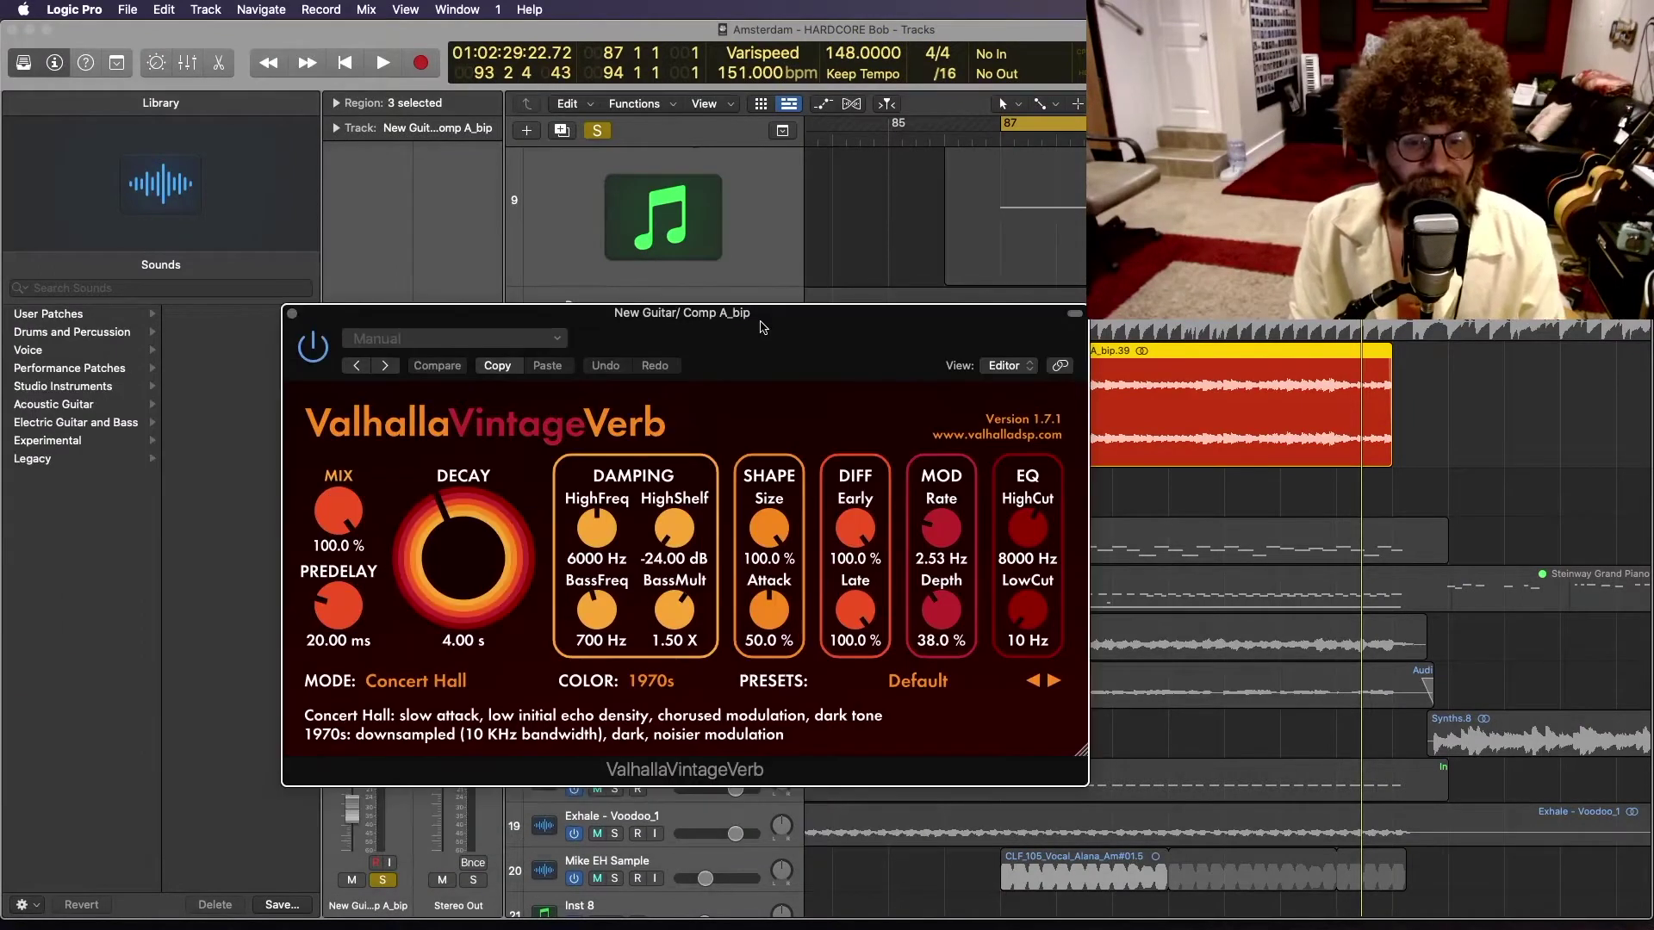
left_click(348, 501)
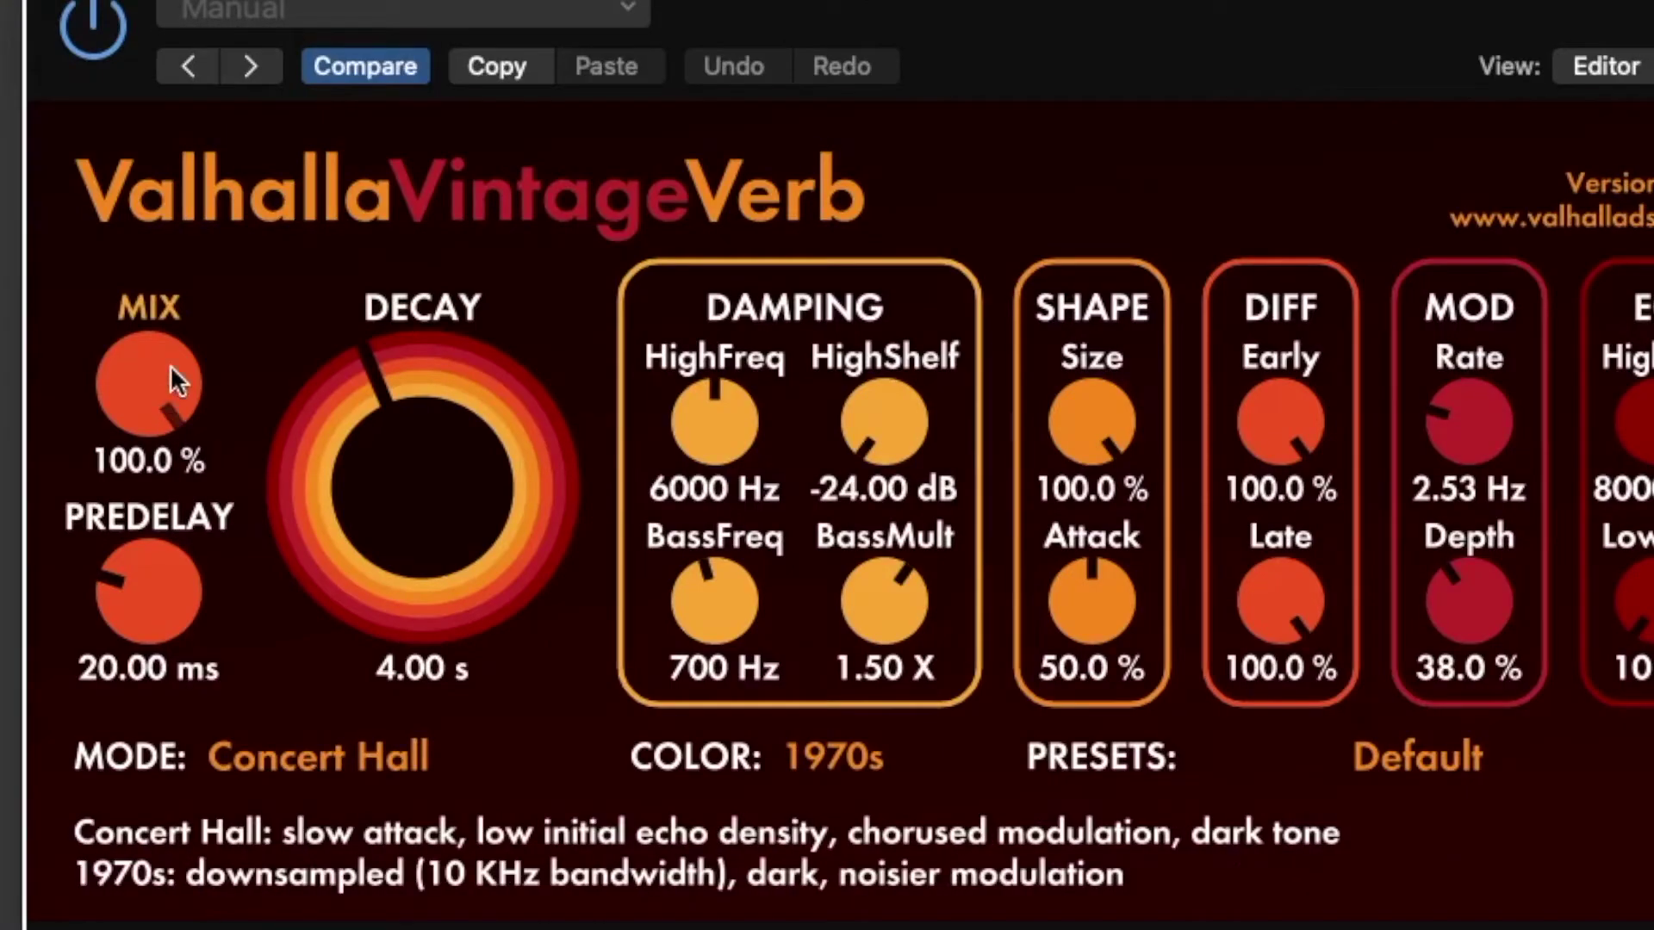
left_click_drag(136, 372, 54, 622)
left_click(733, 66)
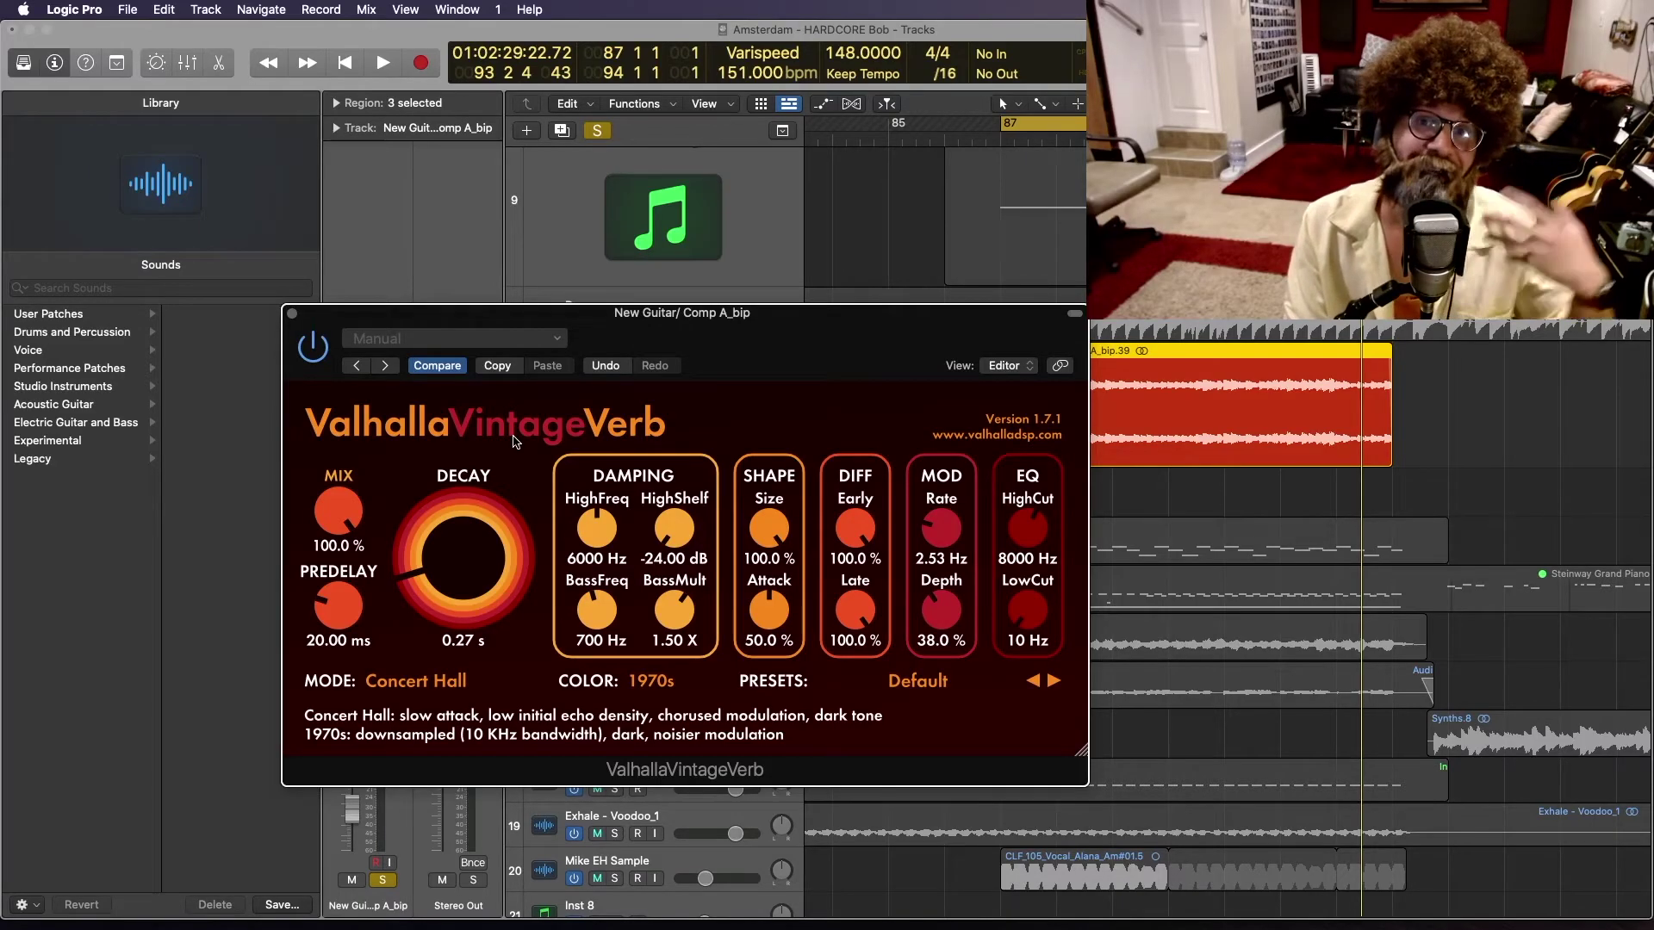
left_click_drag(766, 360, 720, 392)
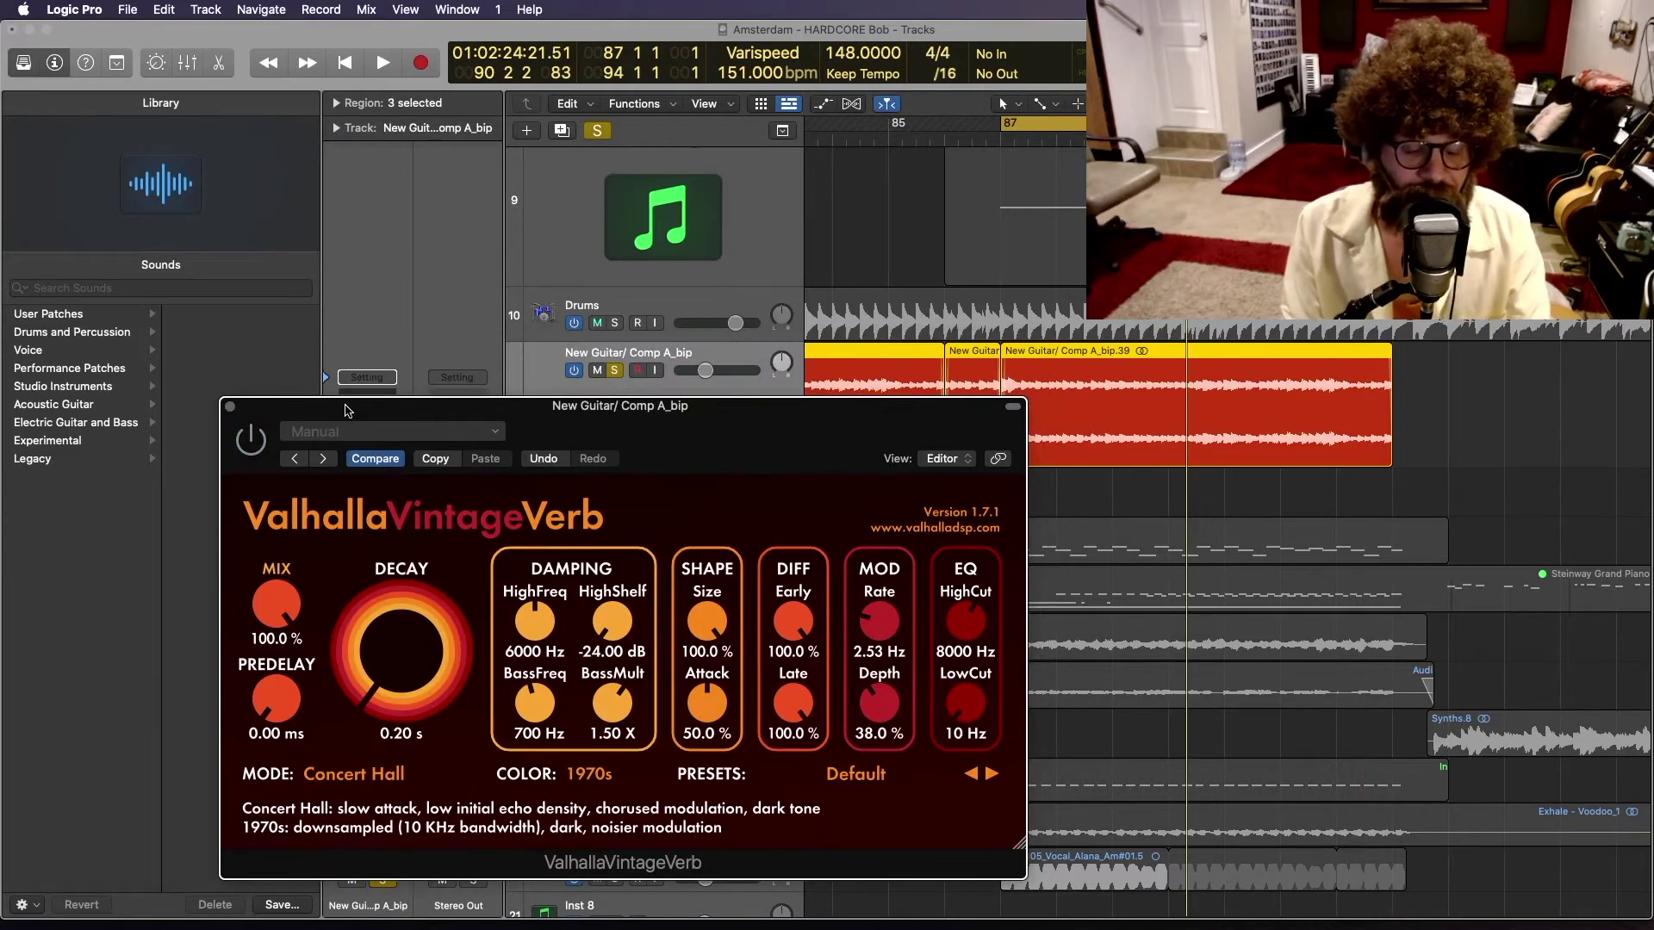
Step: Audition the guitar reverb from bar 86, then lengthen its decay to about 7.56 s
key("space")
mouse_move(346, 410)
left_mouse_down()
mouse_move(414, 503)
mouse_move(370, 388)
mouse_move(352, 395)
left_mouse_up()
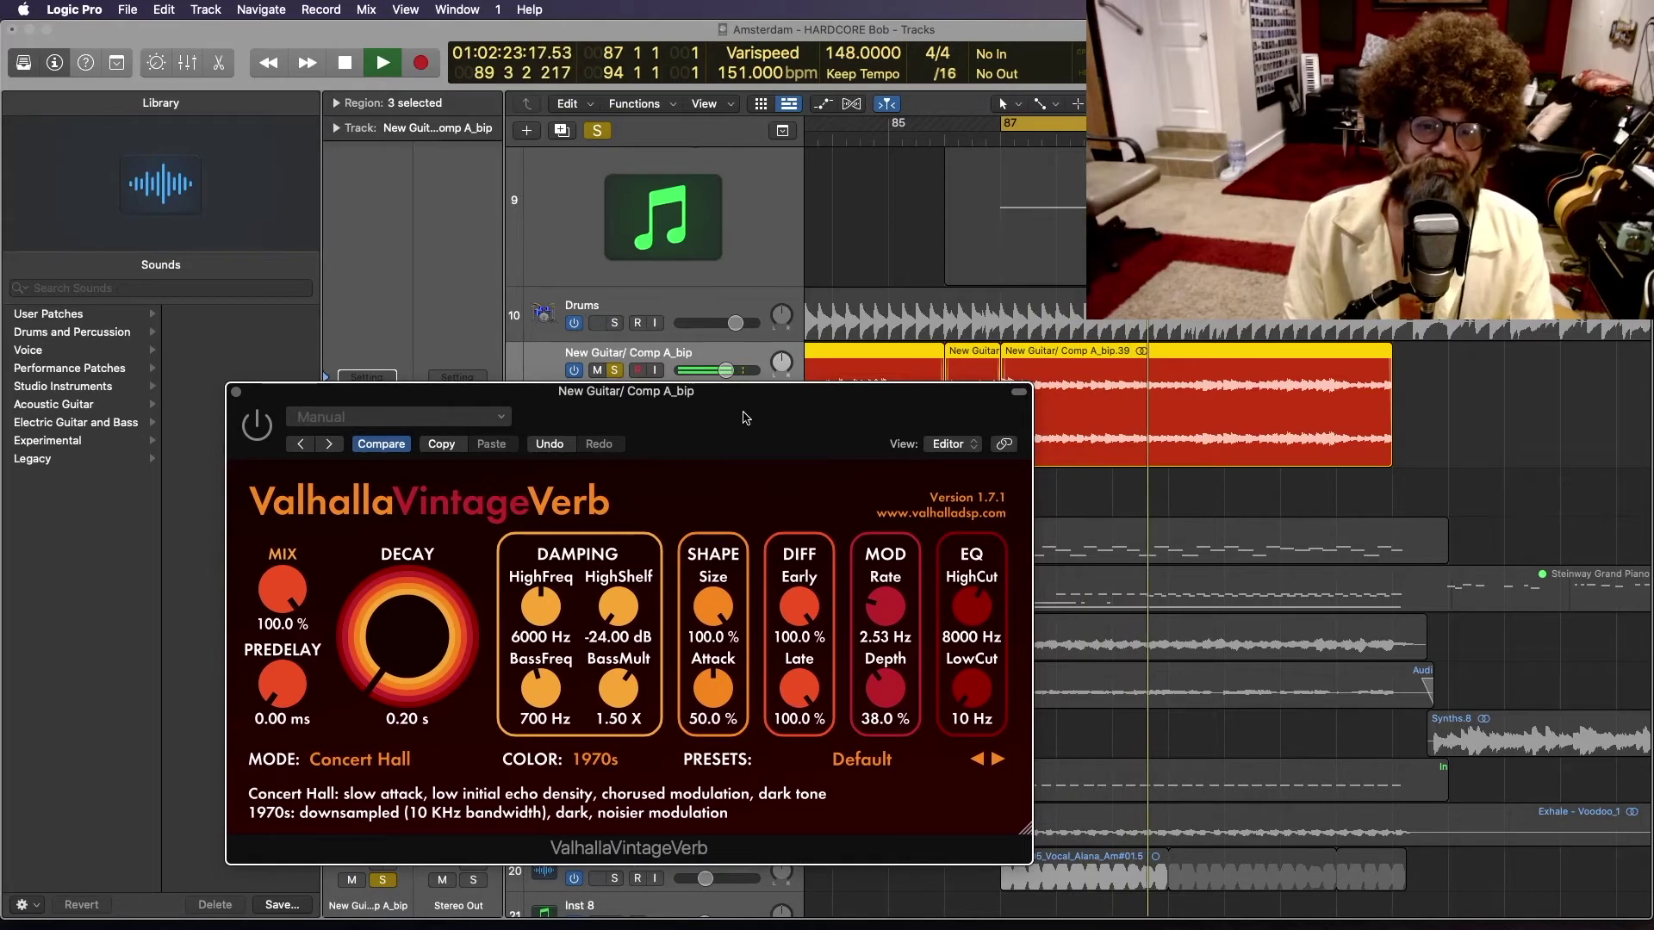
key("space")
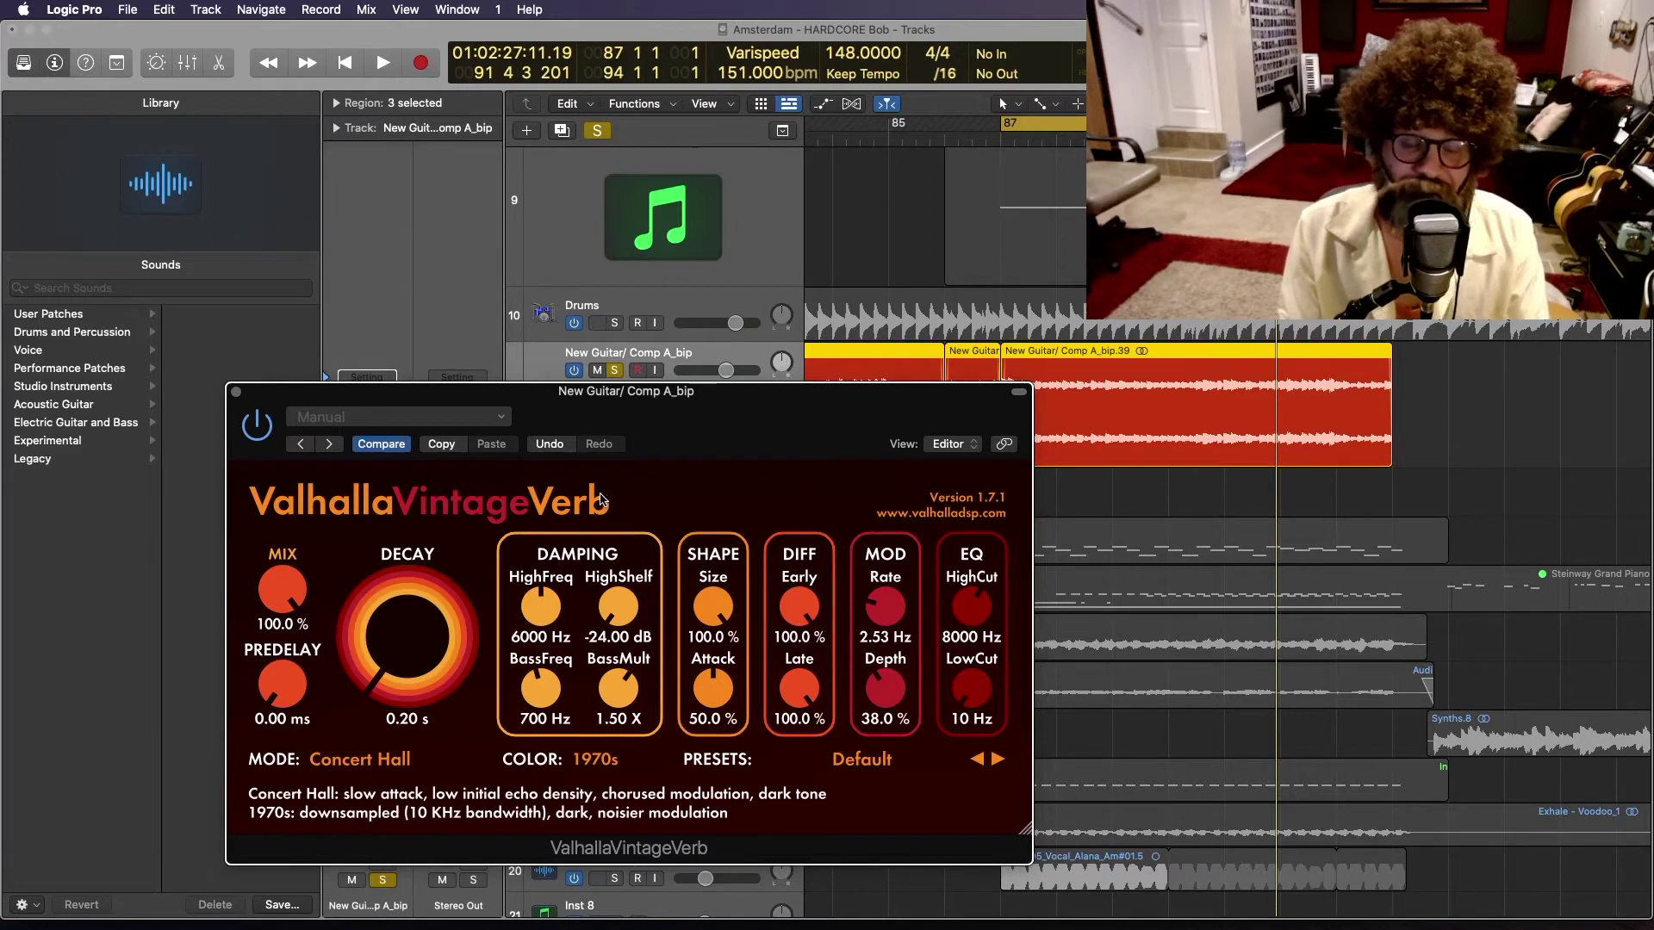
key("space")
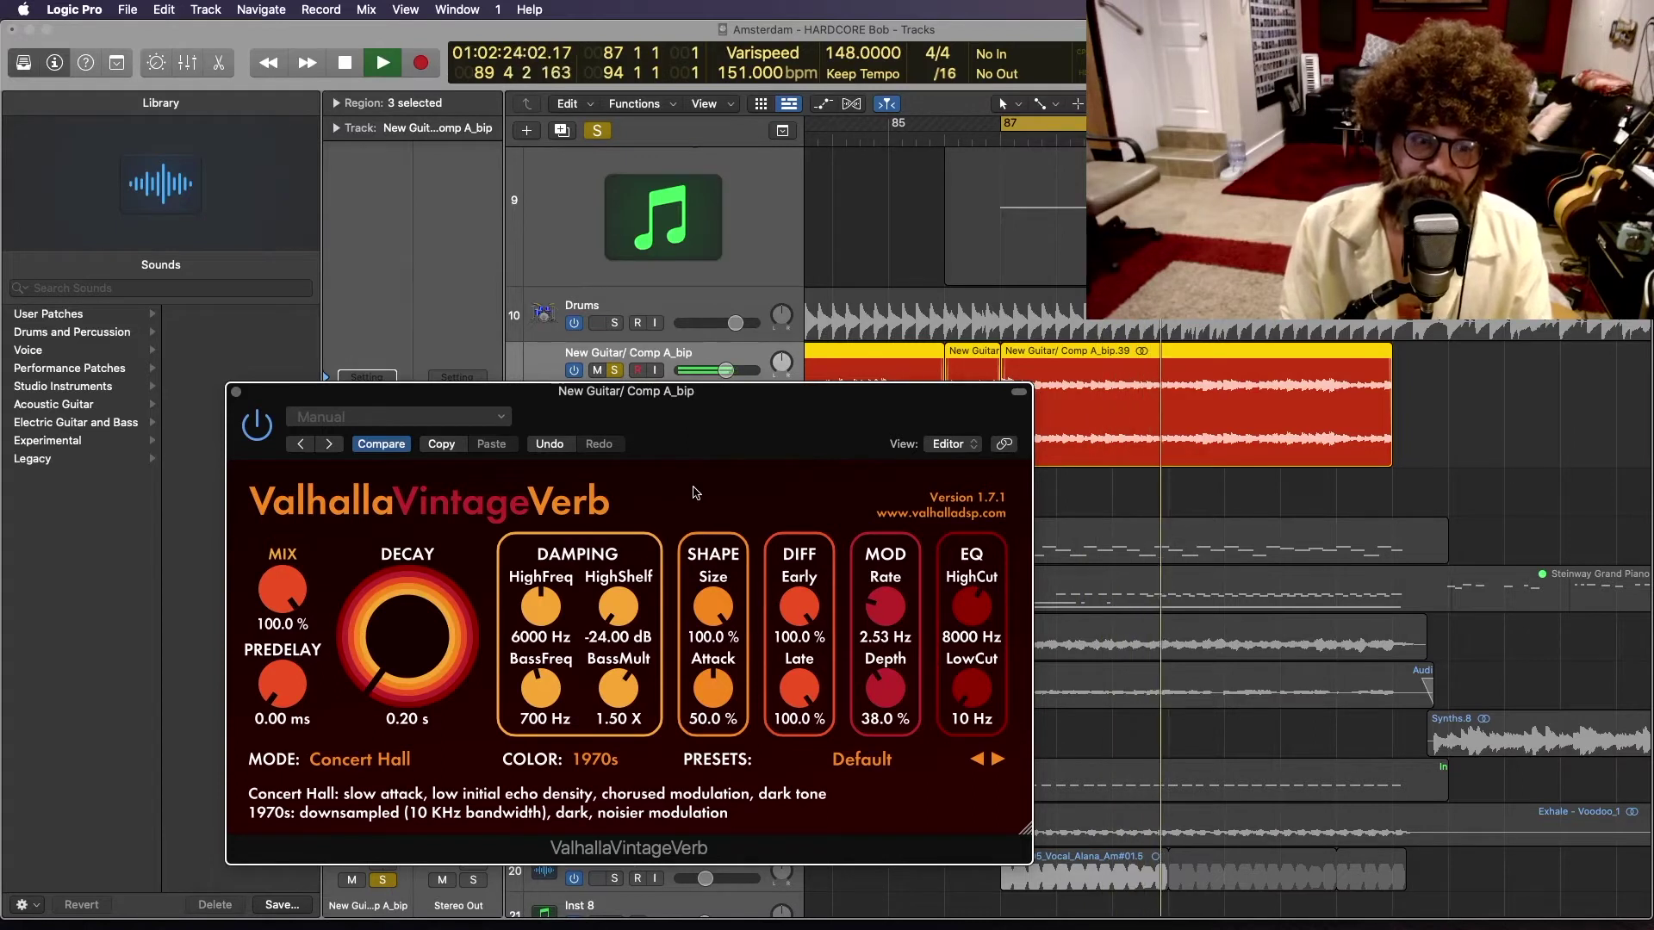
key("space")
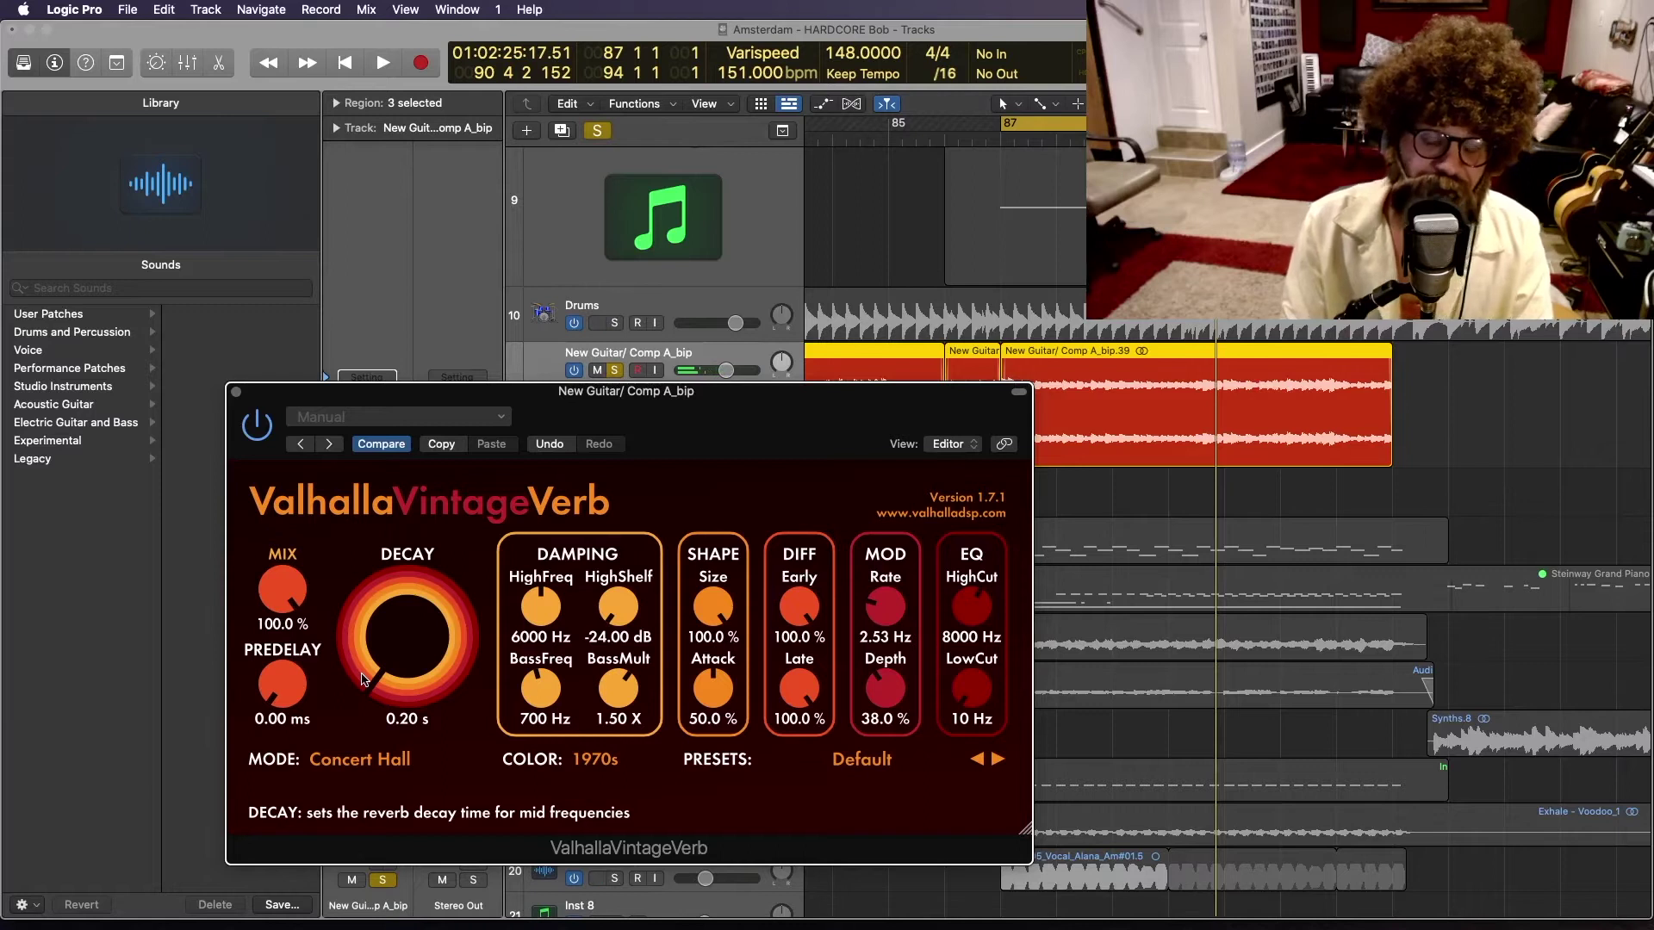
left_click_drag(362, 681, 350, 584)
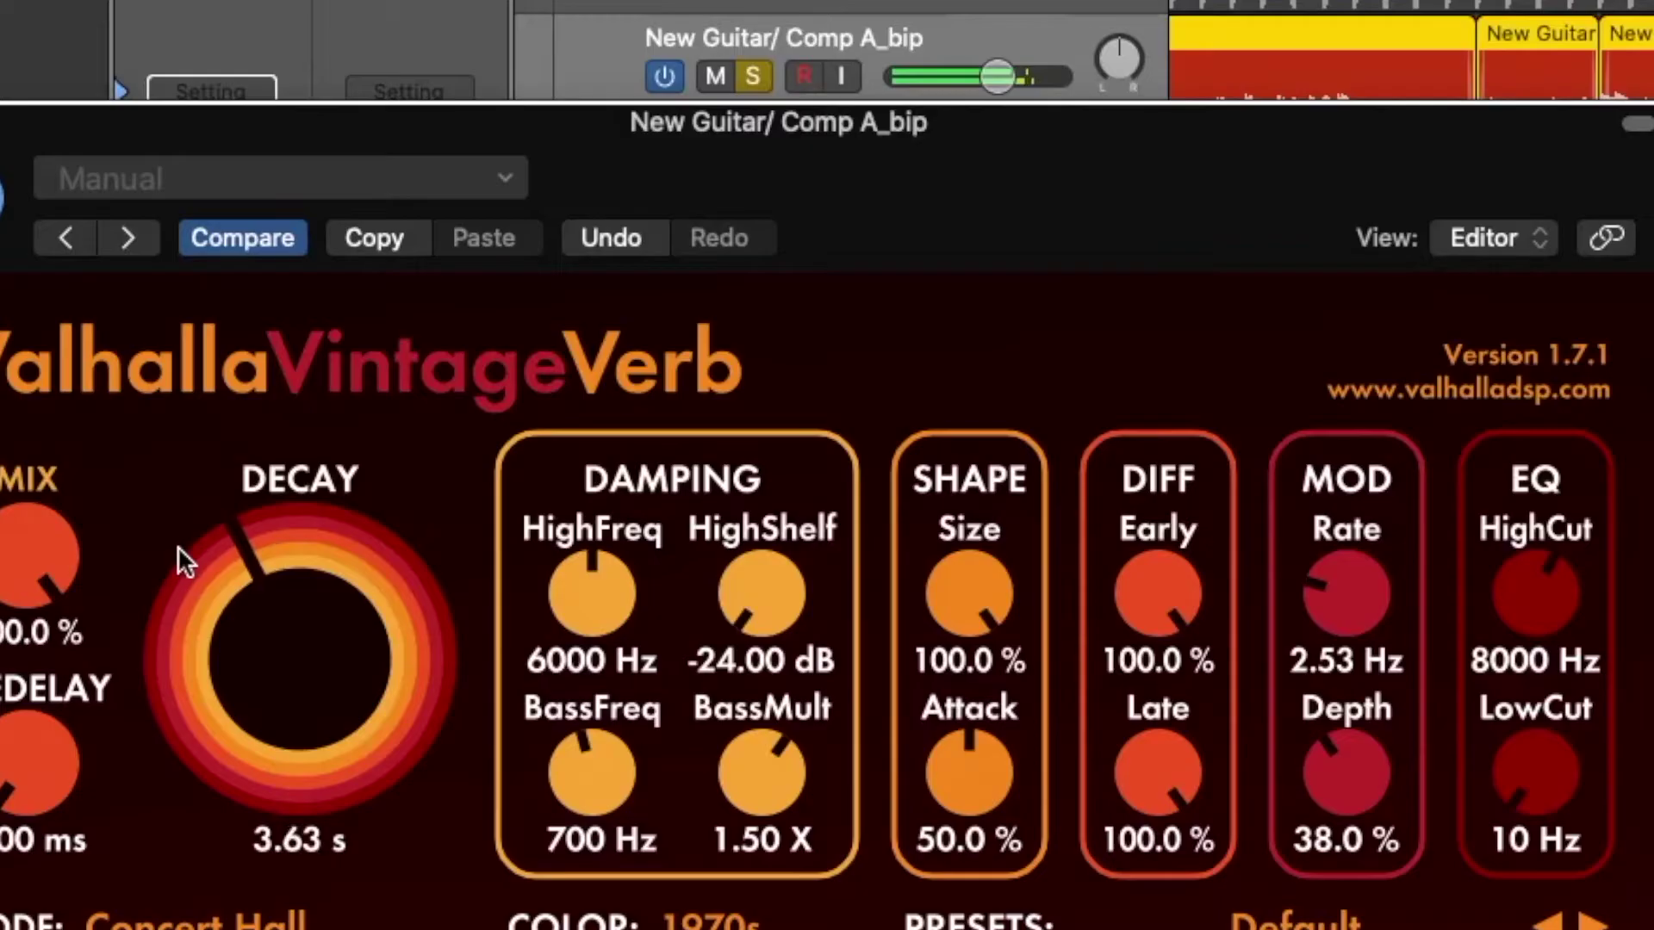
left_click_drag(177, 546, 314, 16)
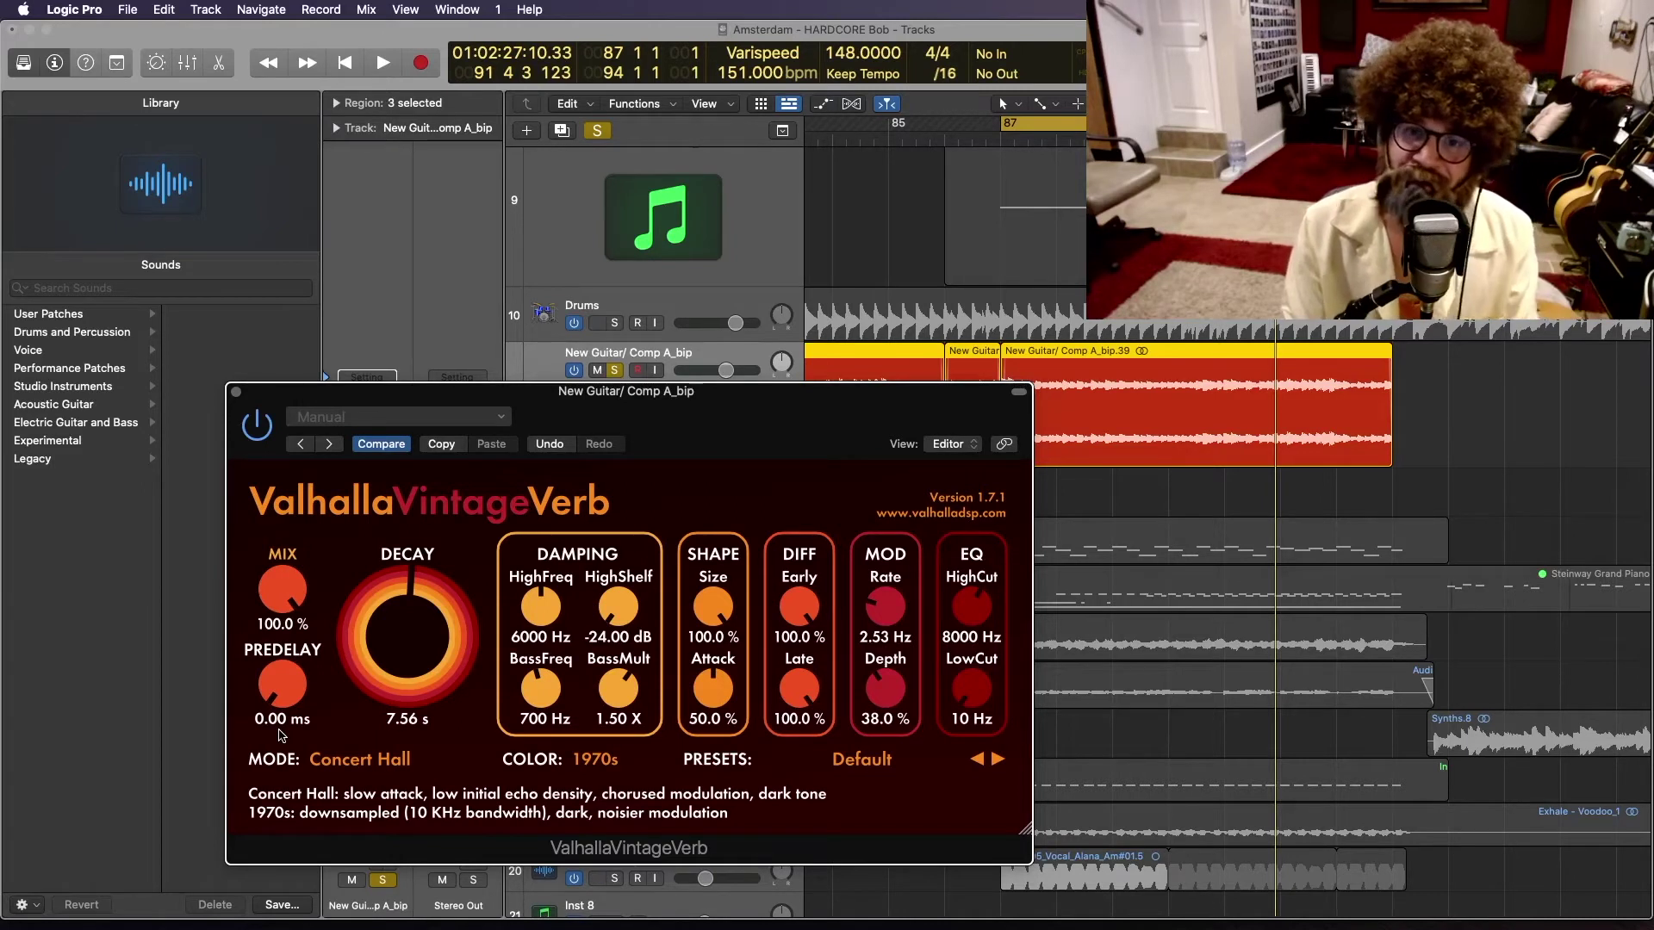
Step: Set the guitar reverb to 500 ms predelay, 40.4% mix and a 70.00 s decay
left_click_drag(282, 685, 284, 657)
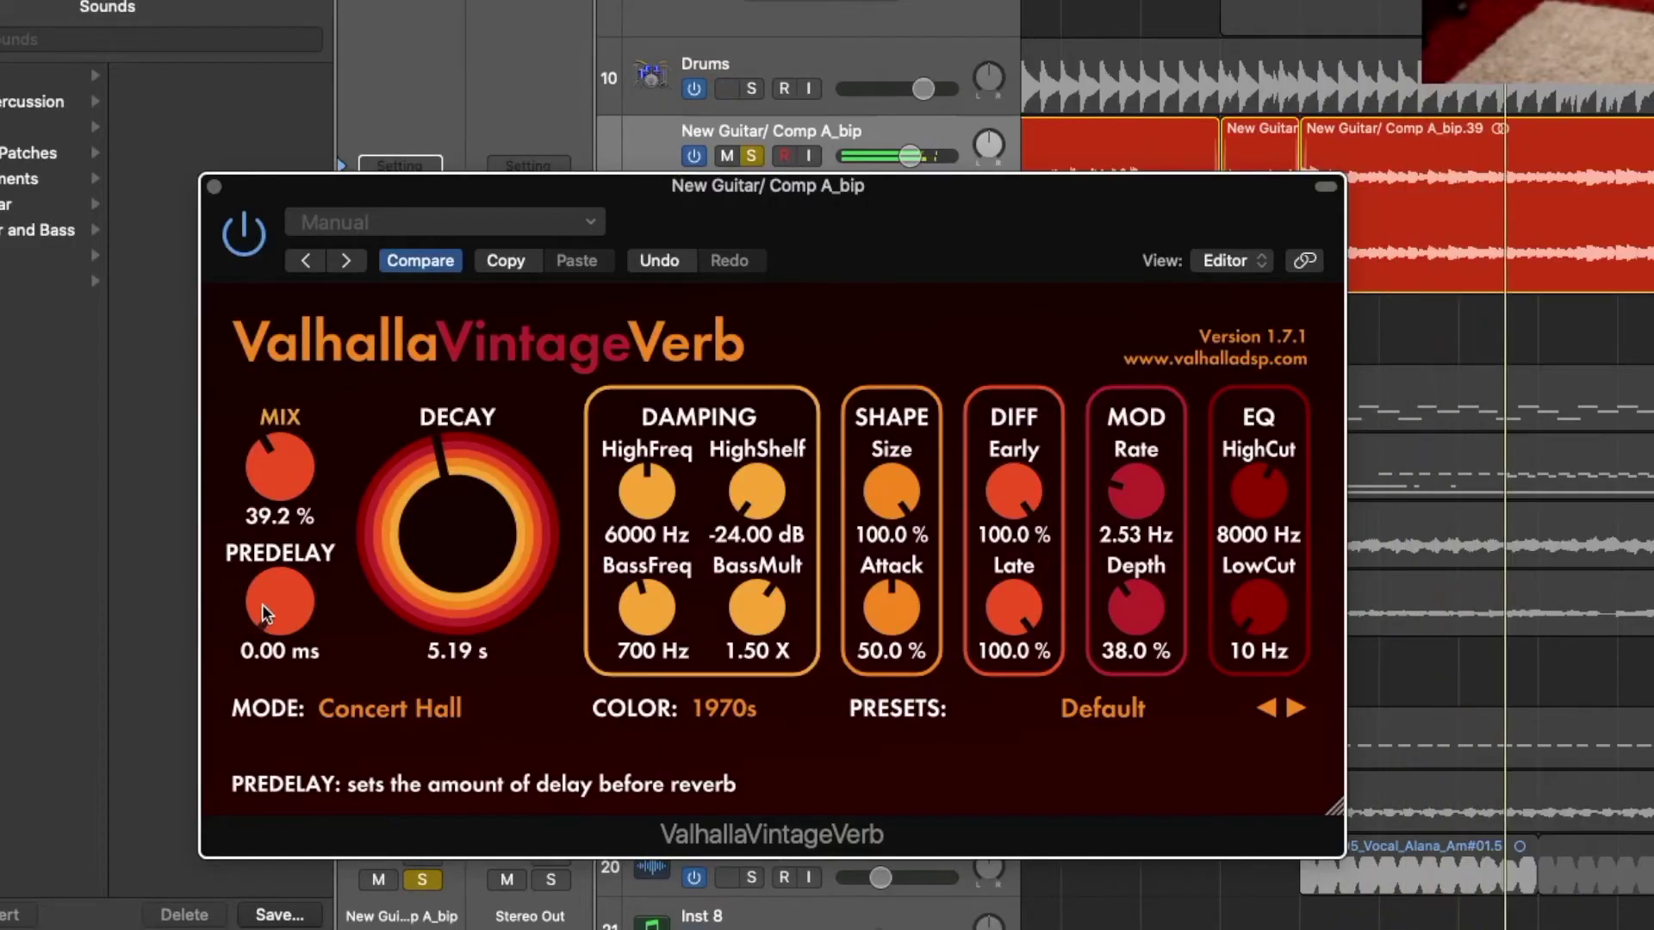
left_click_drag(366, 521, 358, 528)
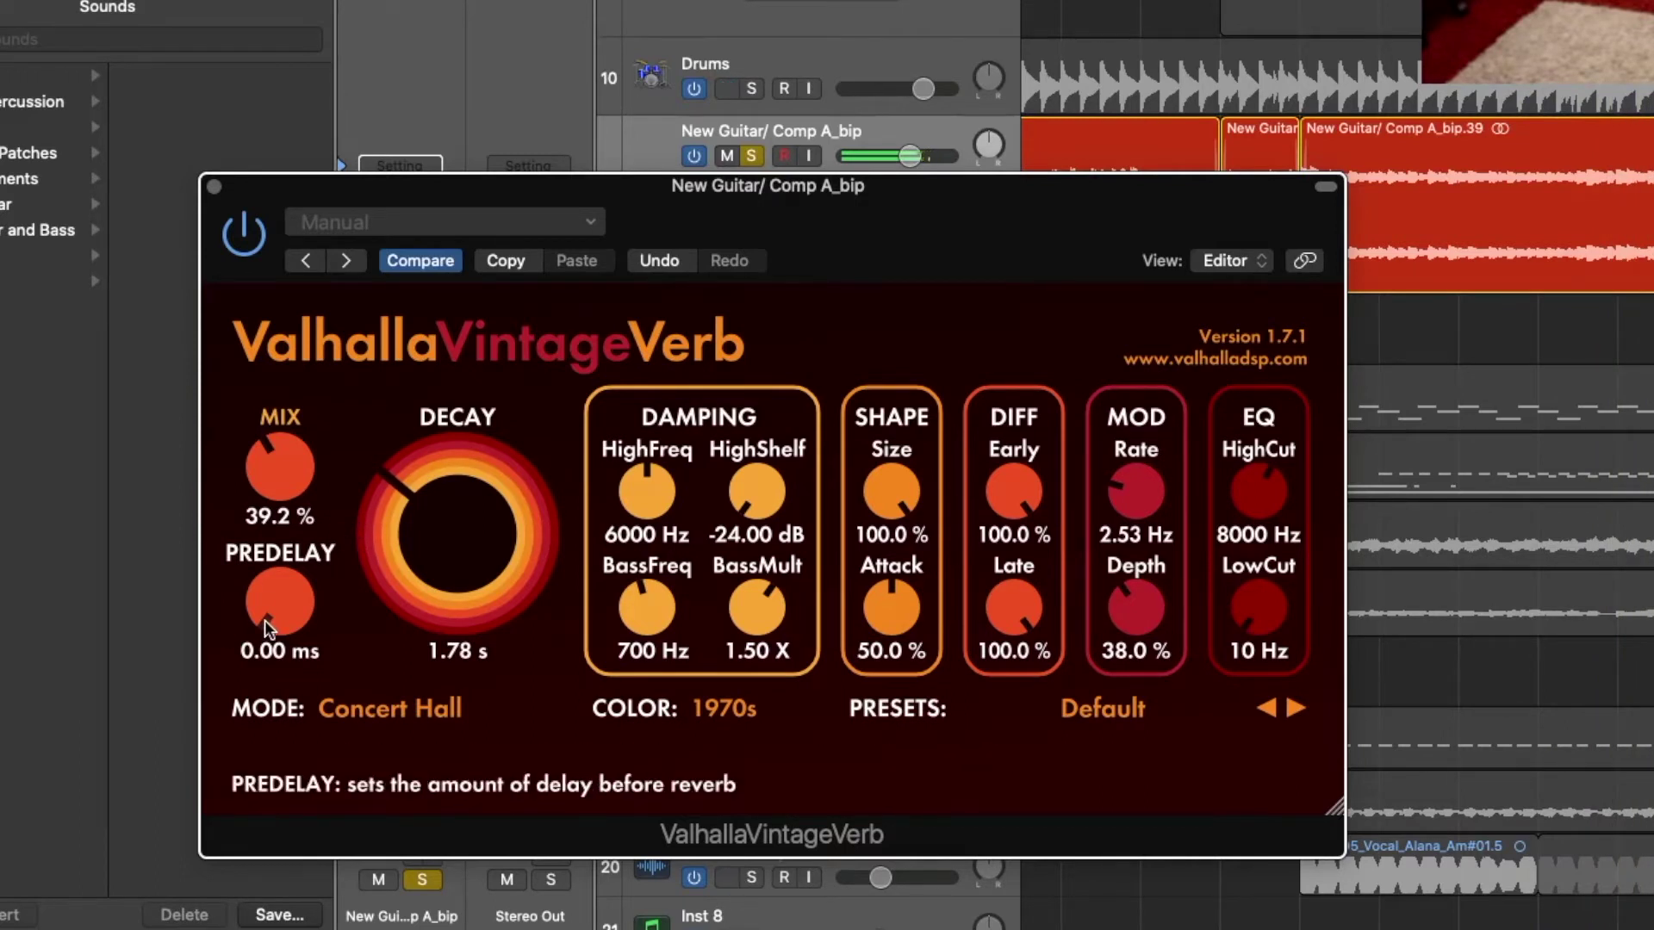
left_click_drag(267, 627, 293, 383)
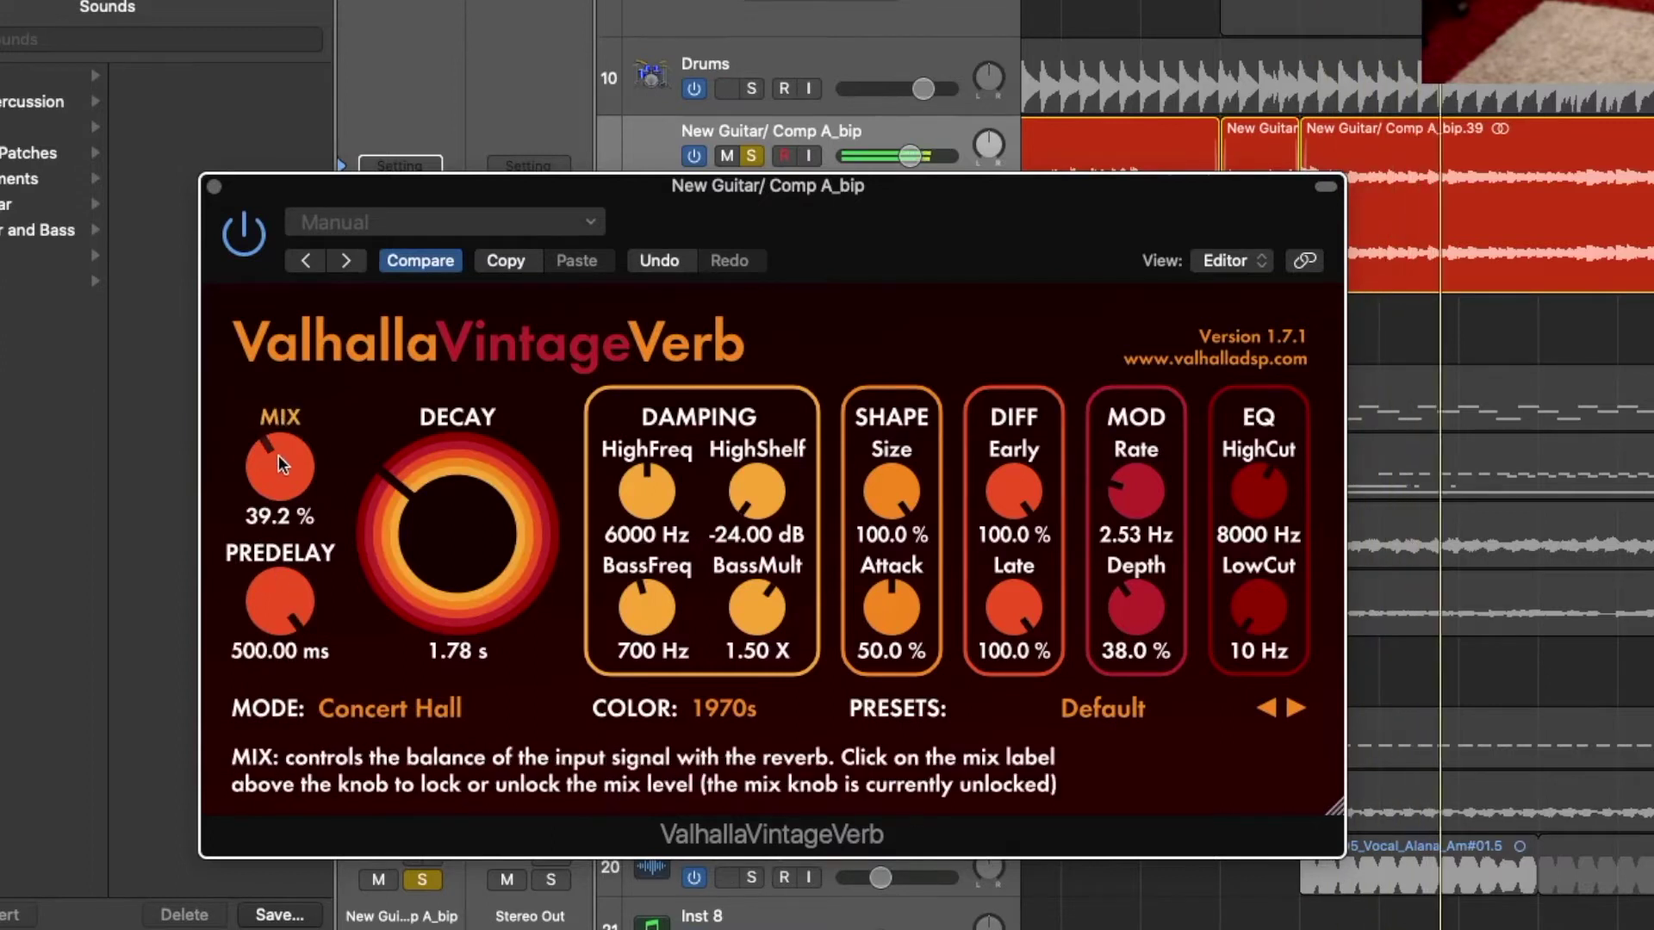
left_click_drag(278, 457, 279, 452)
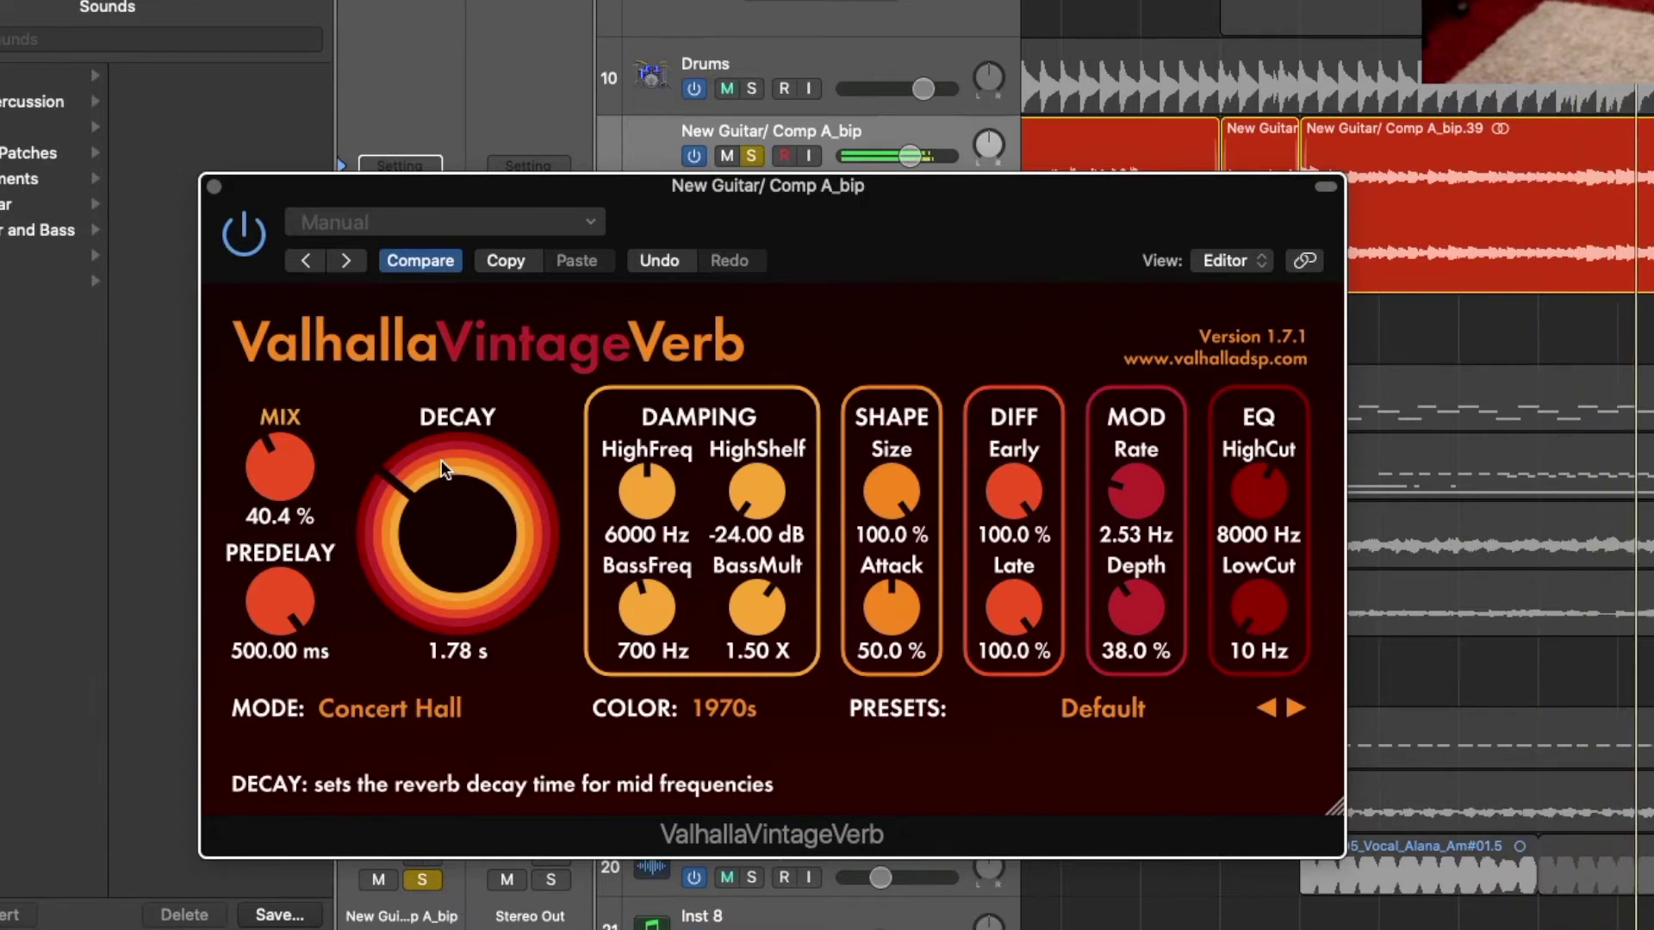
left_click_drag(441, 460, 404, 478)
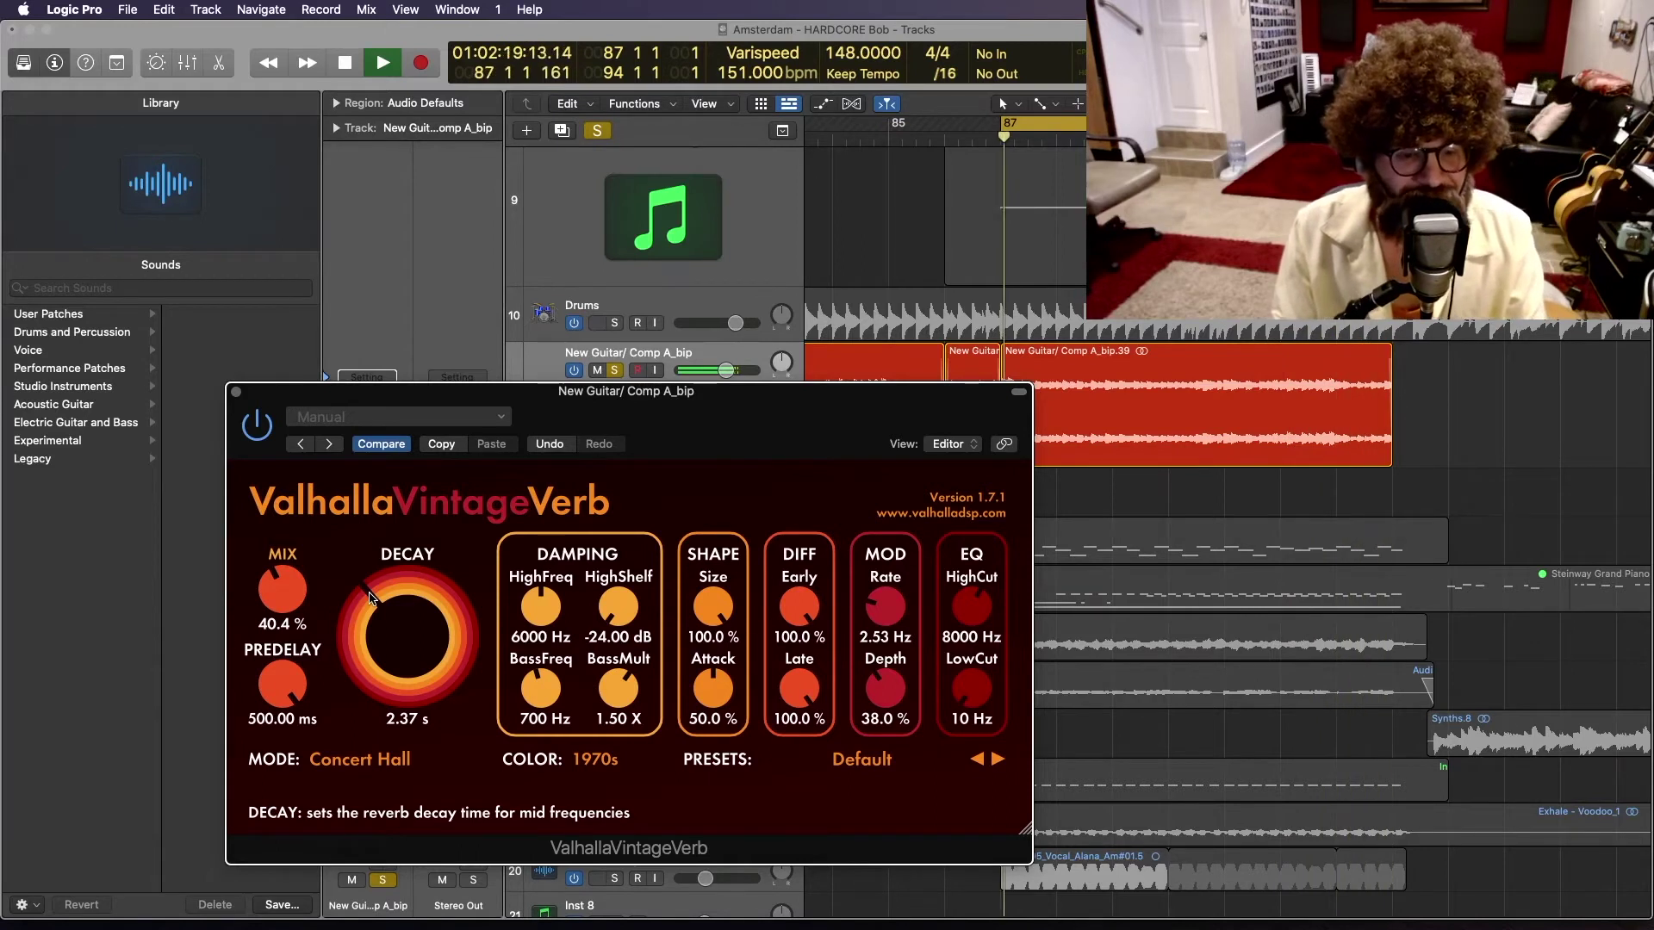
left_click_drag(371, 596, 399, 244)
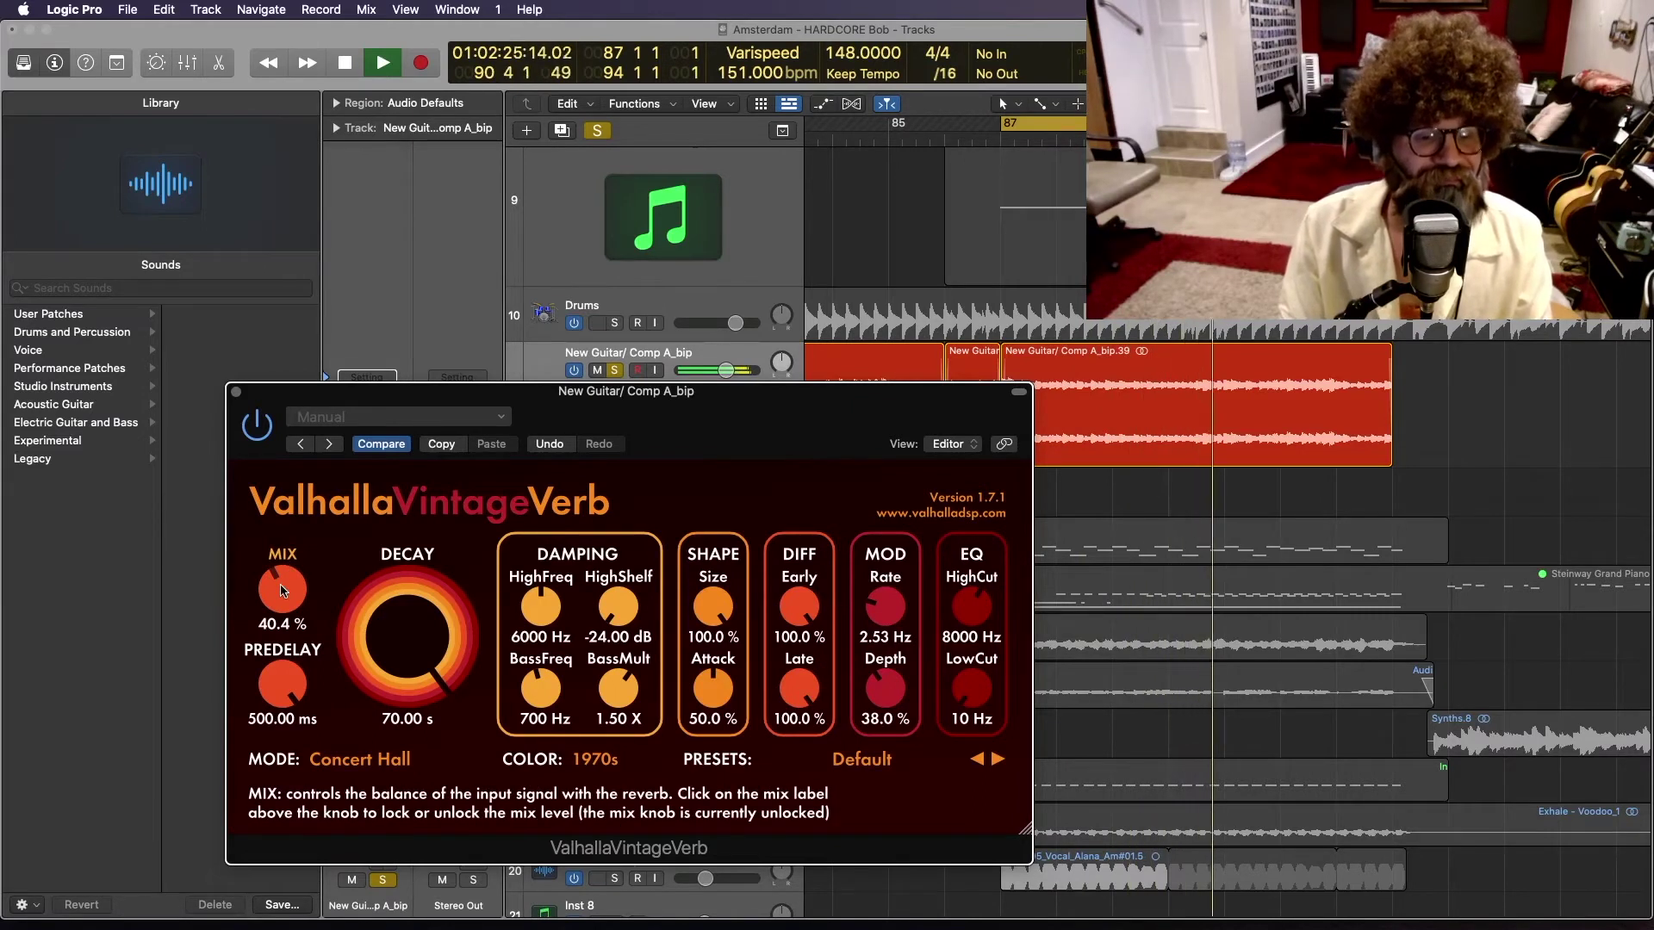
Step: Stop playback and try Bright Hall and another option in the reverb MODE list
key("space")
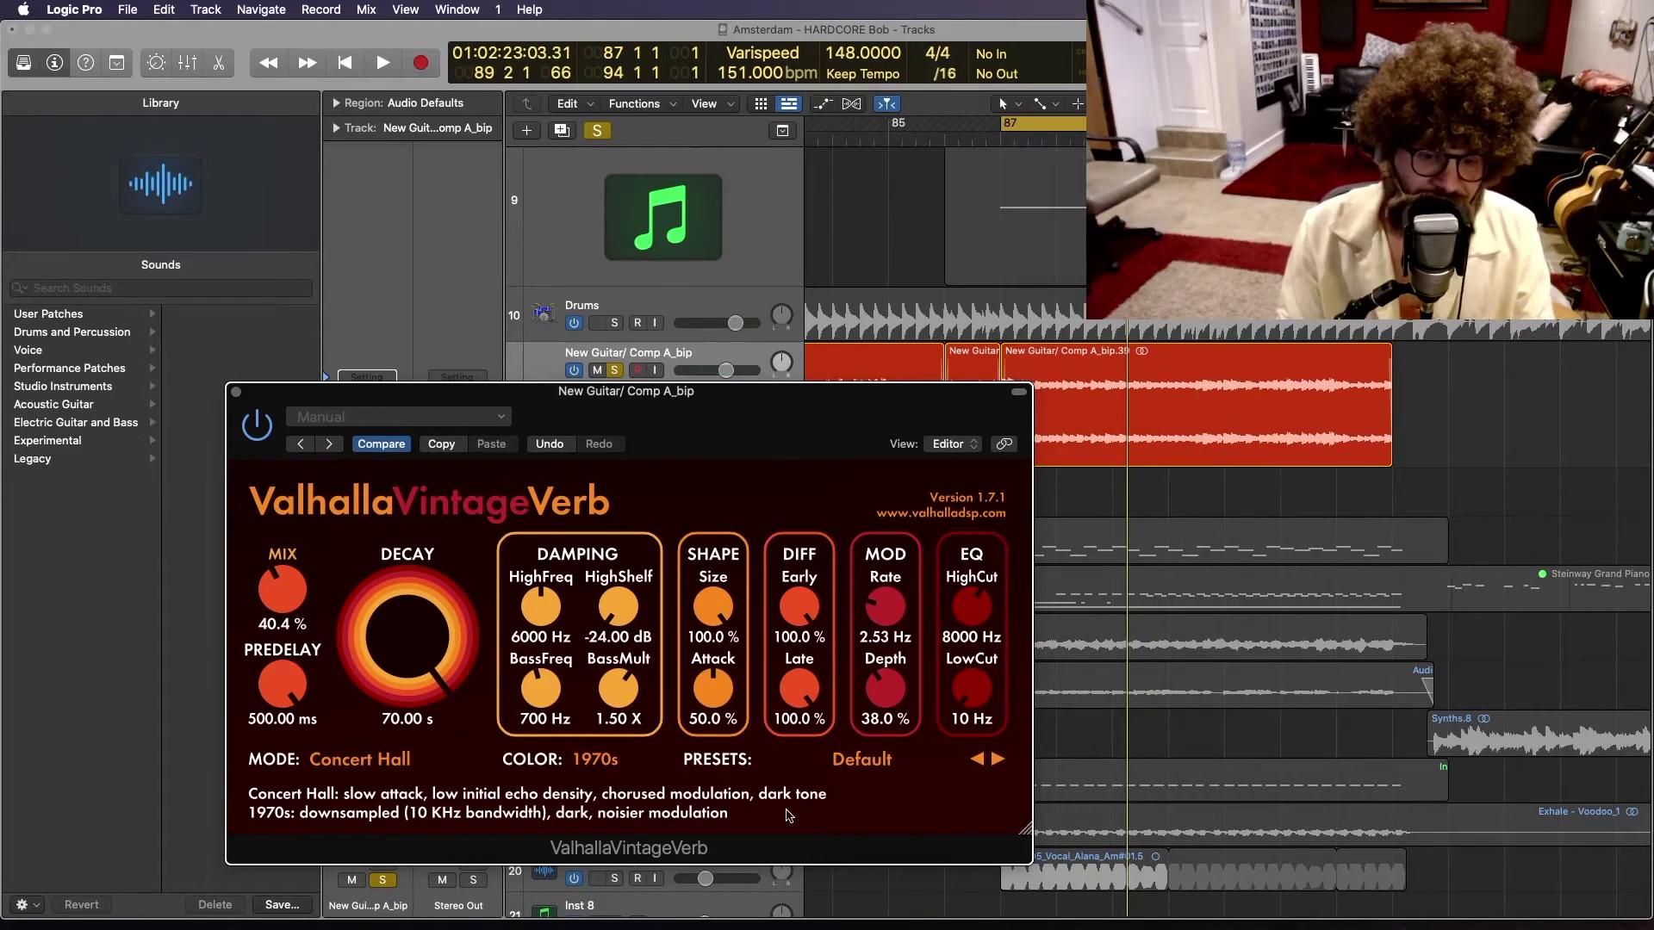
left_click(343, 761)
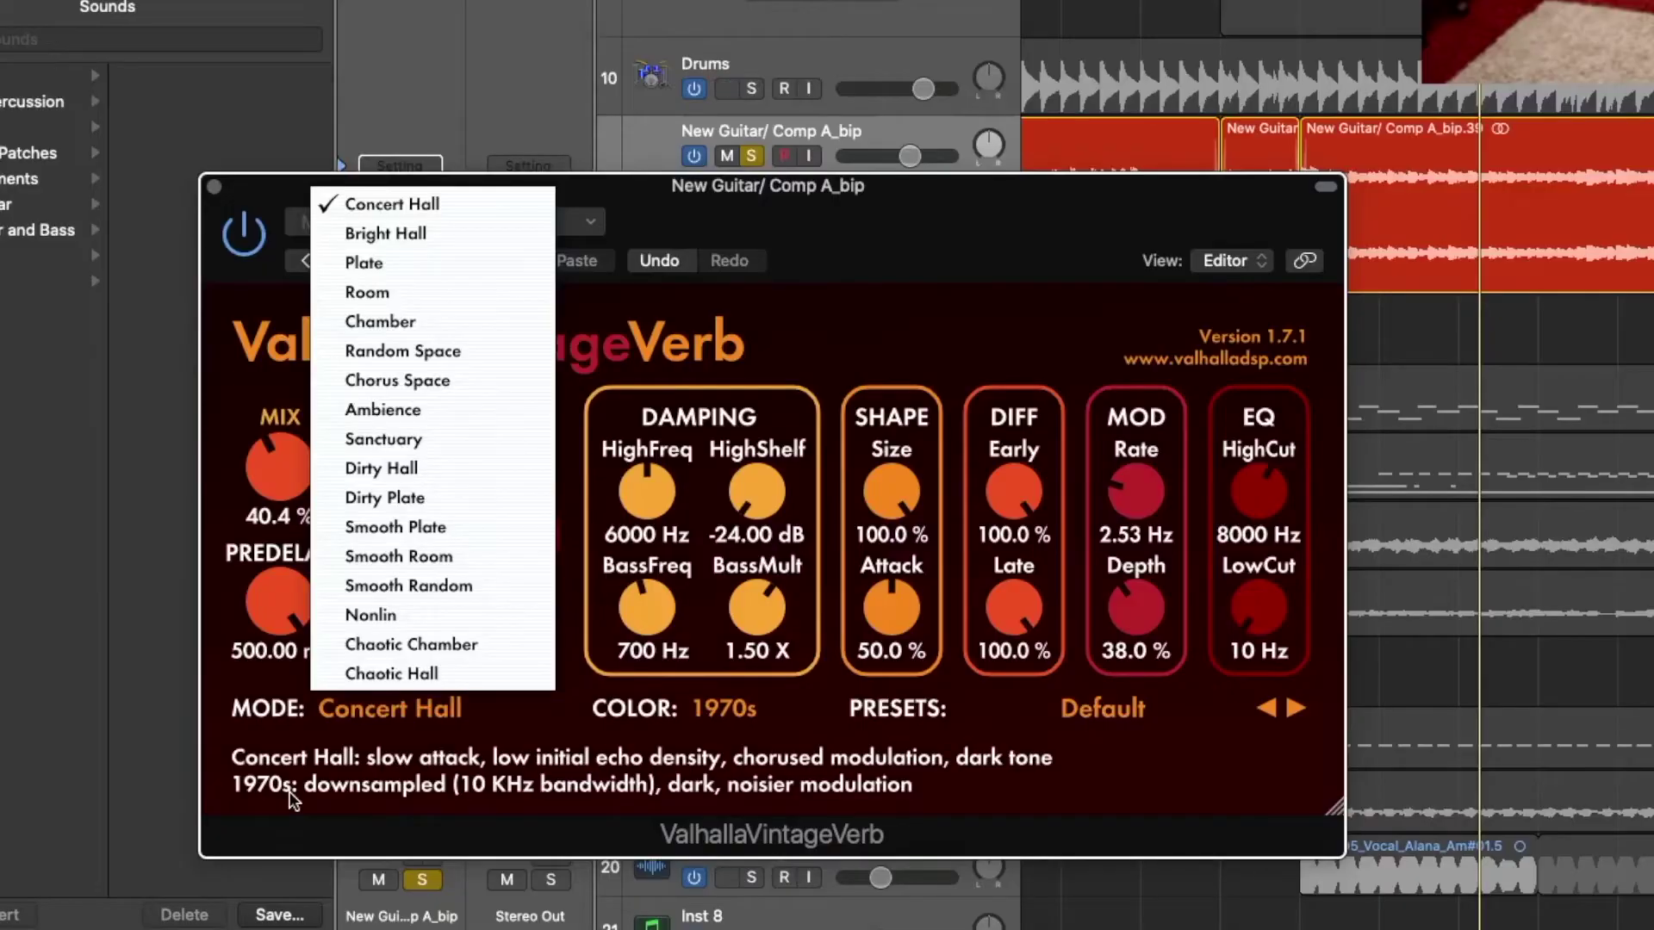
left_click(353, 233)
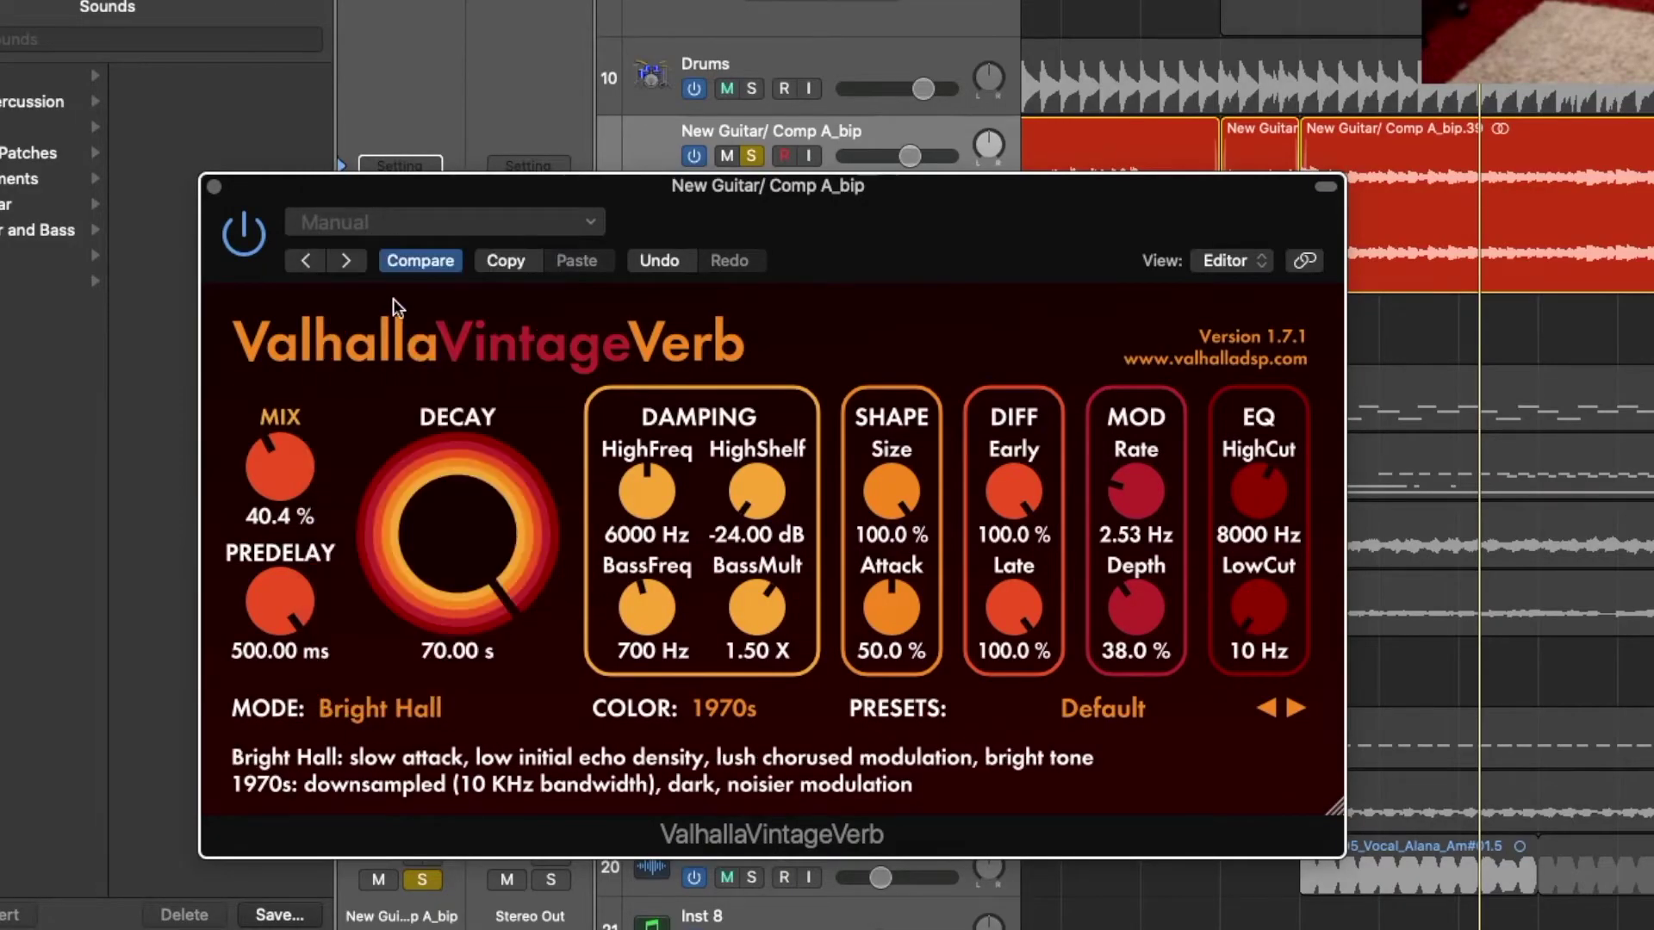
left_click(327, 719)
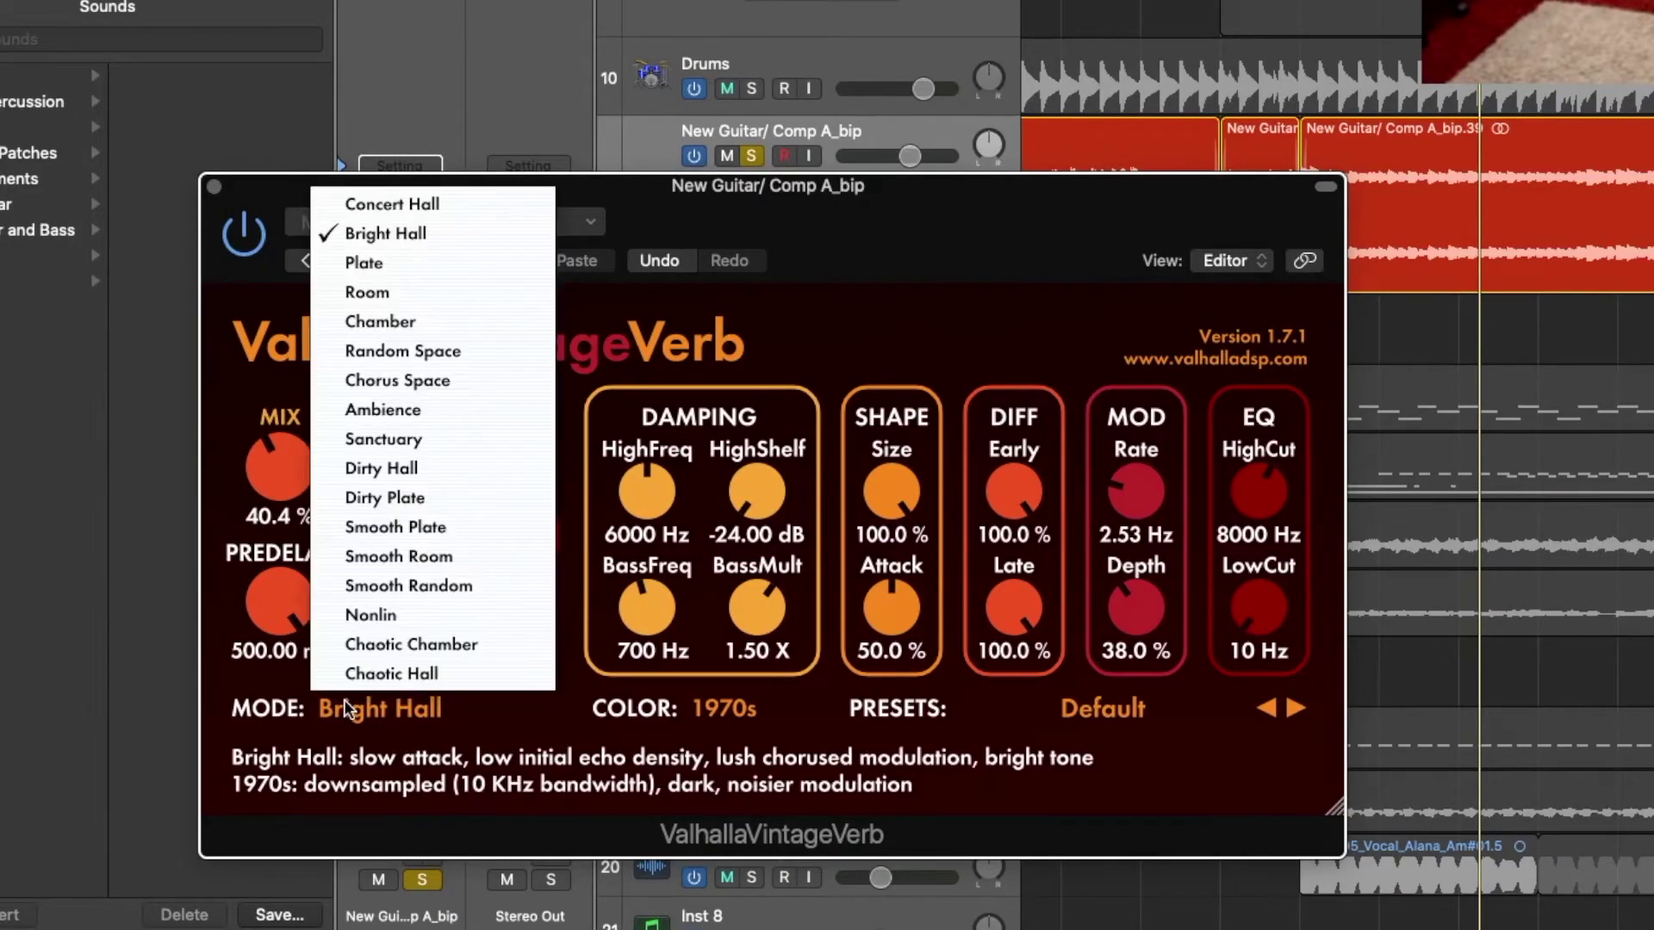
left_click(397, 325)
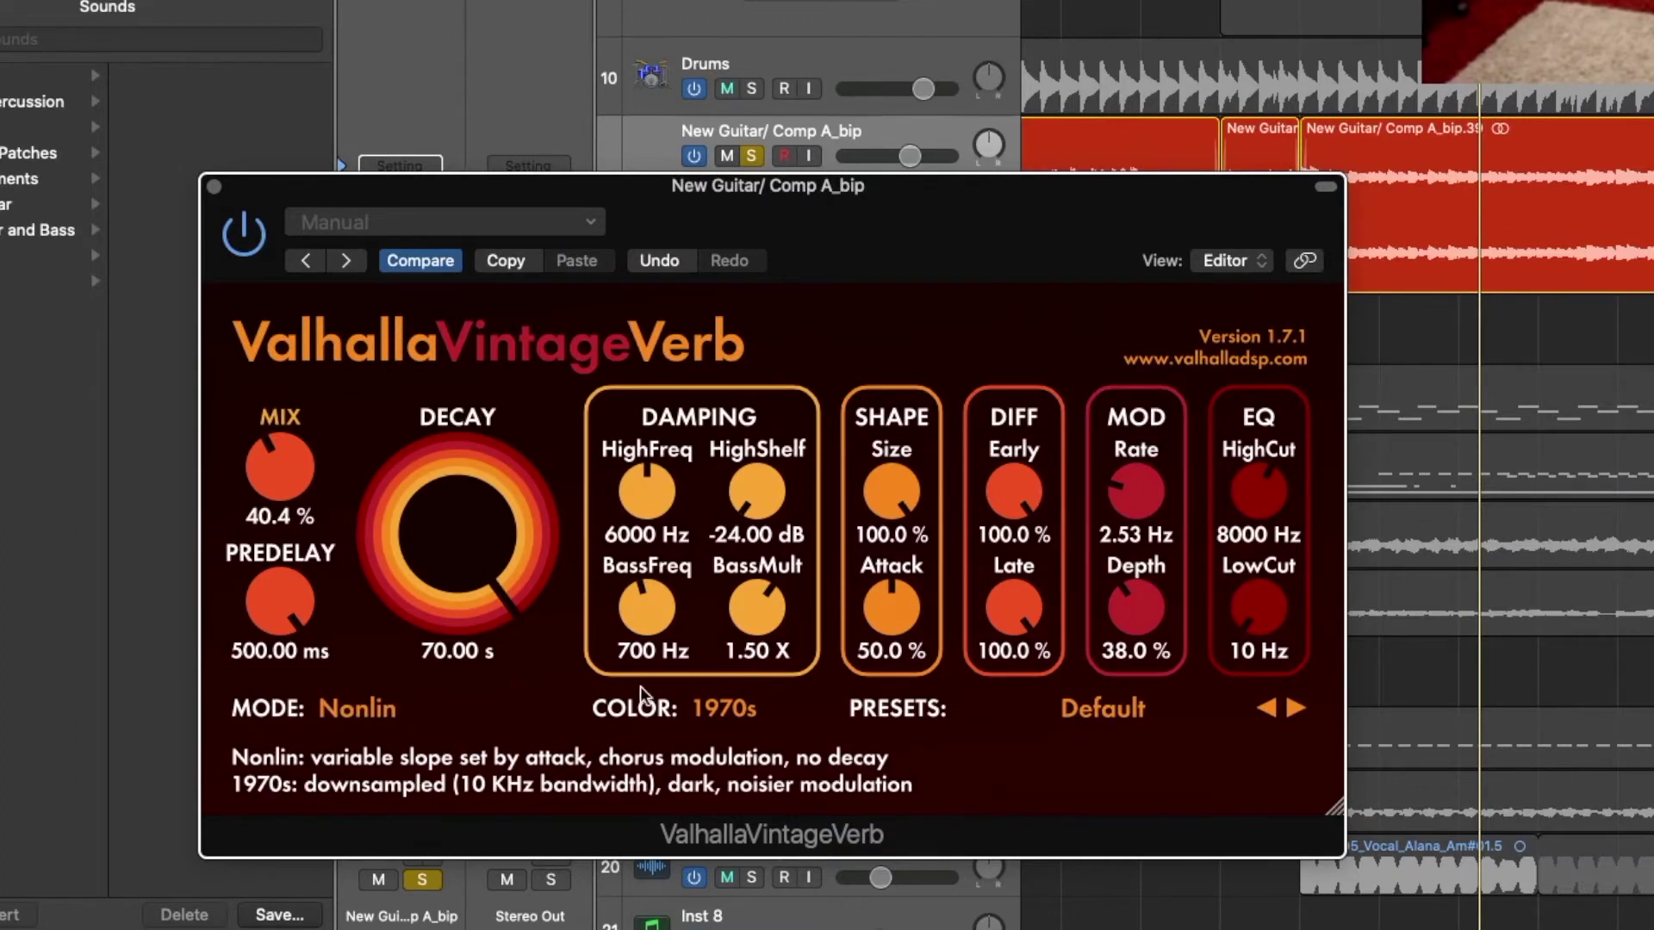
Step: Cycle the reverb colour through 1980s, 1970s and NOW, ending on 1970s
left_click(699, 724)
left_click(728, 767)
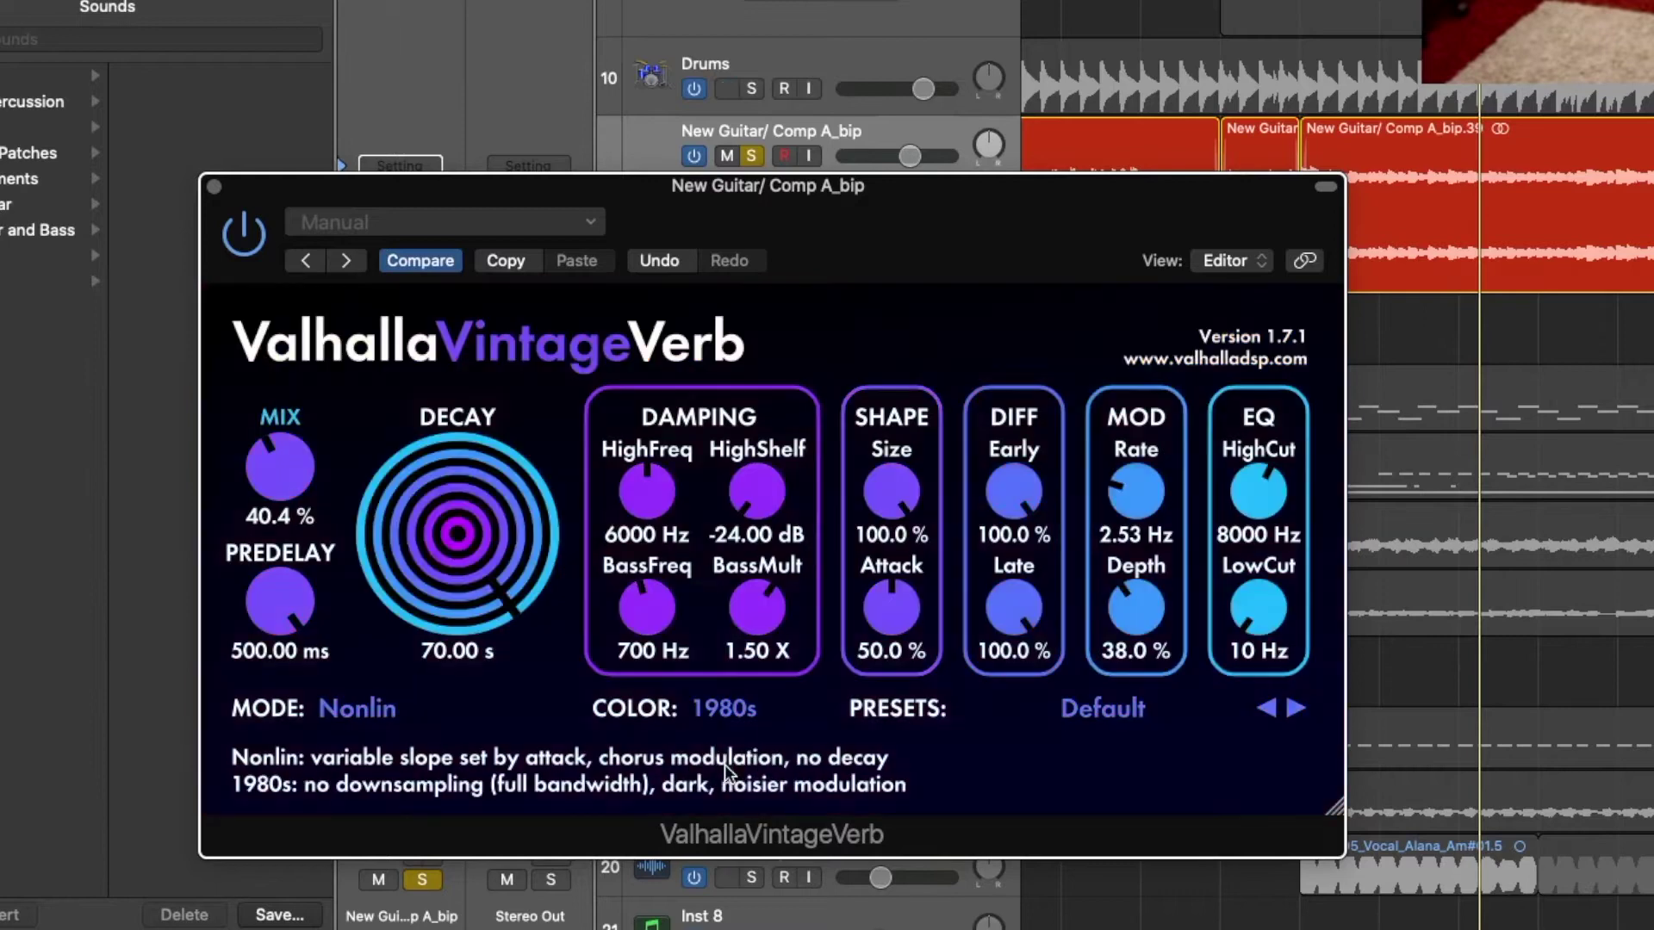
left_click(705, 699)
left_click(772, 707)
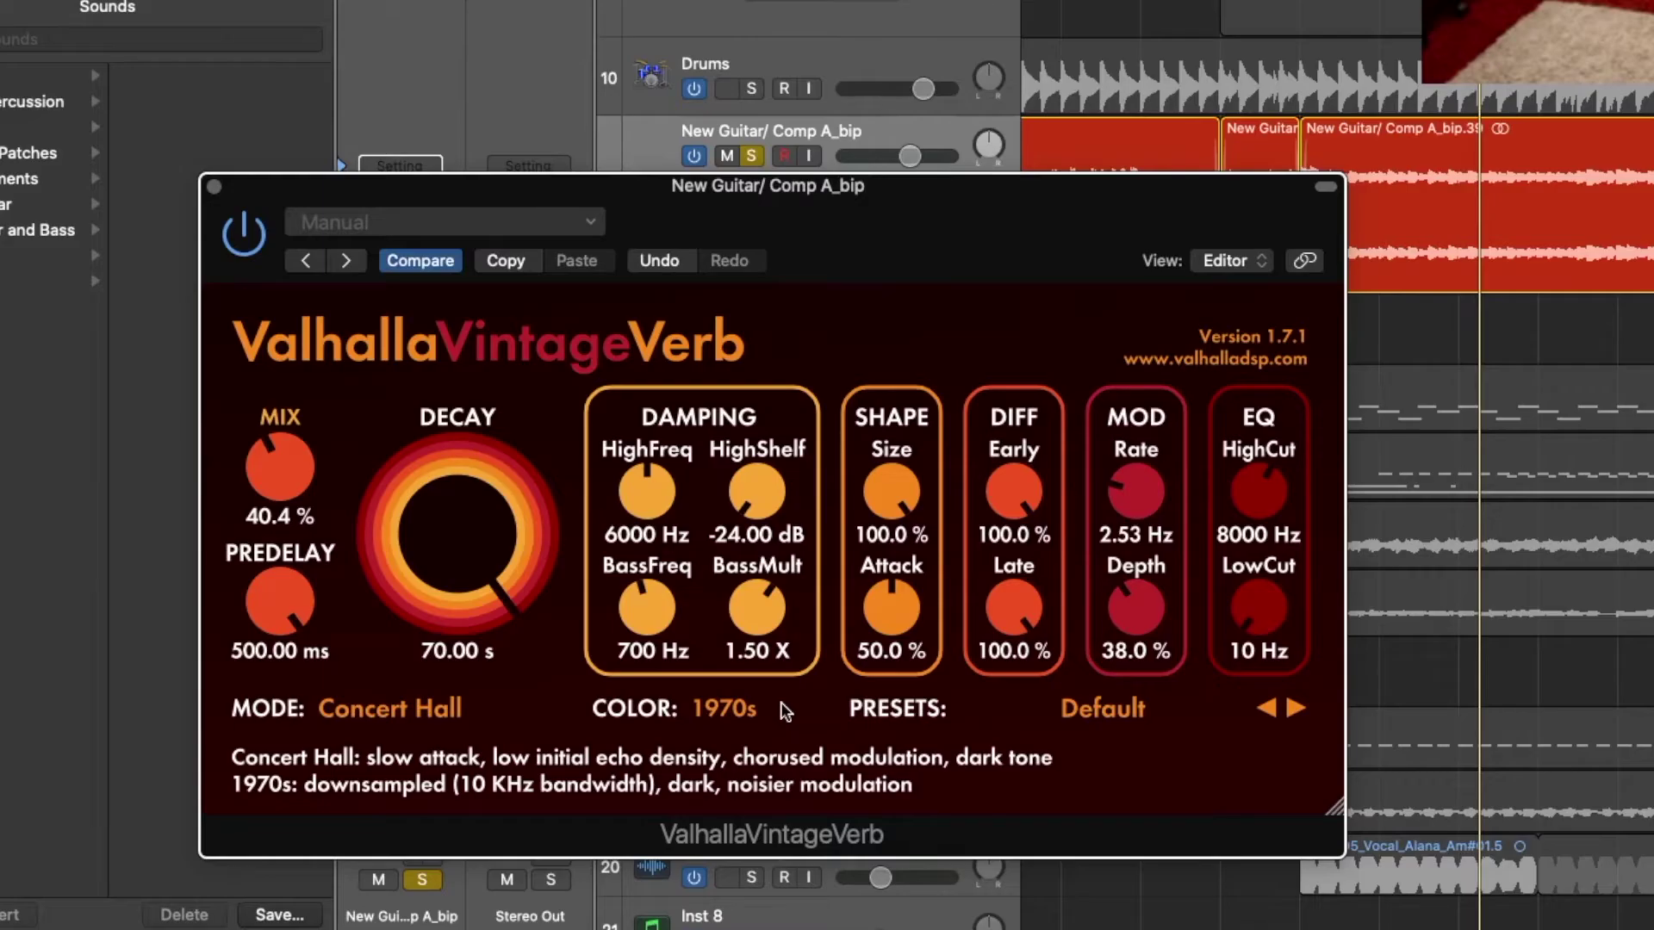
left_click(734, 713)
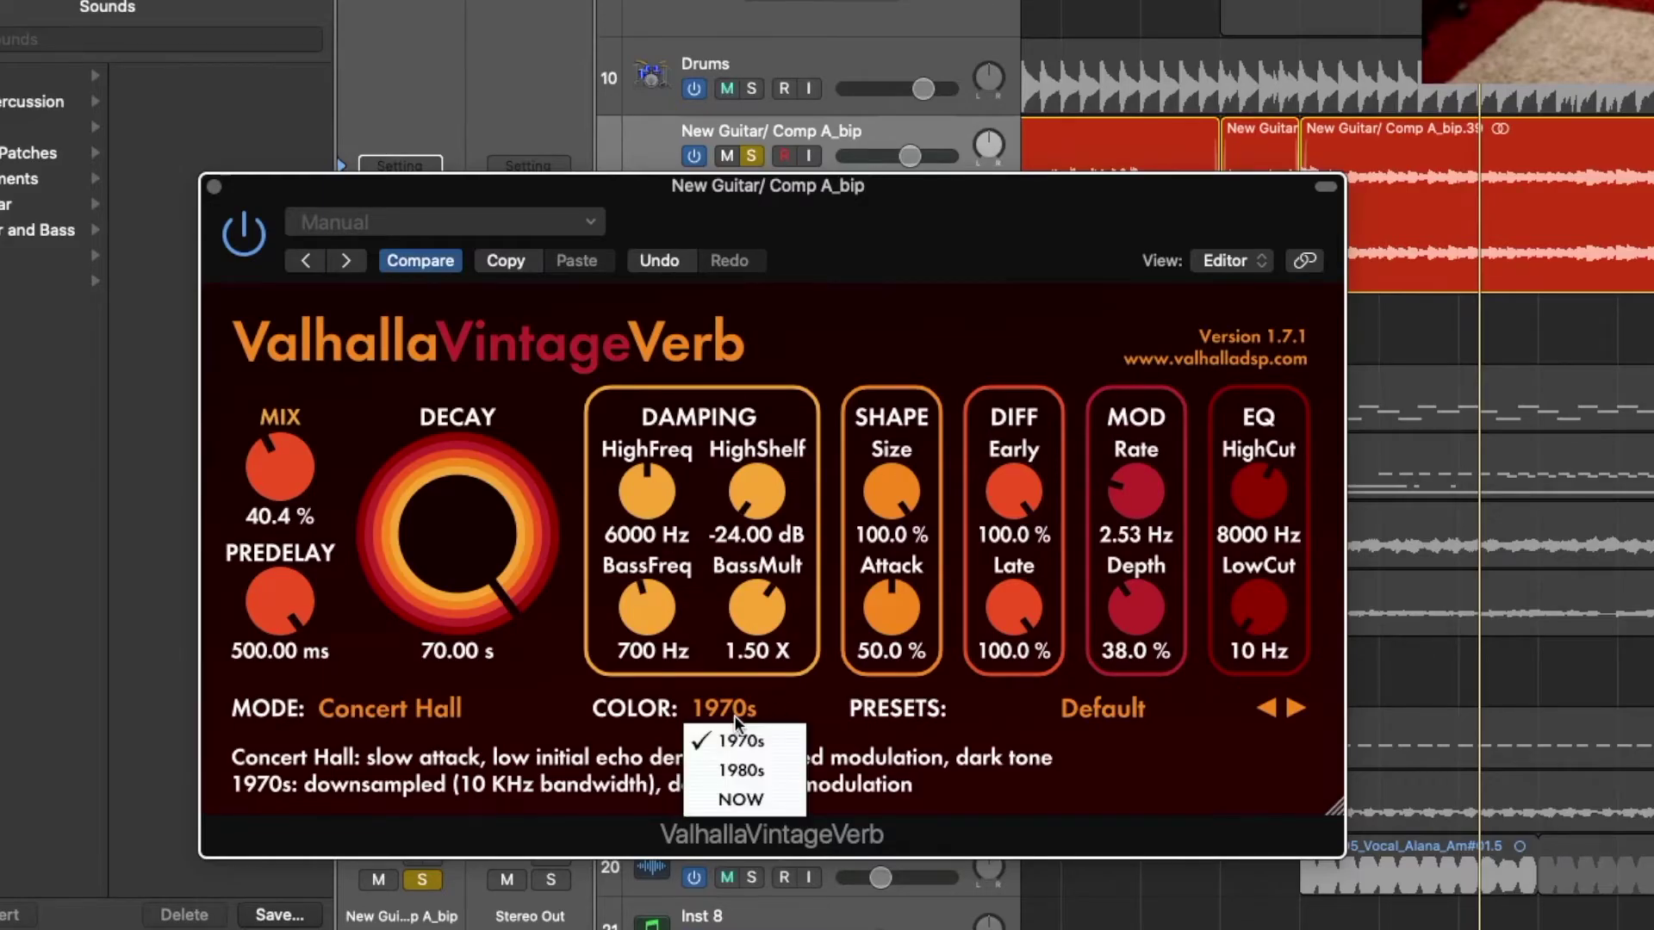
left_click(731, 771)
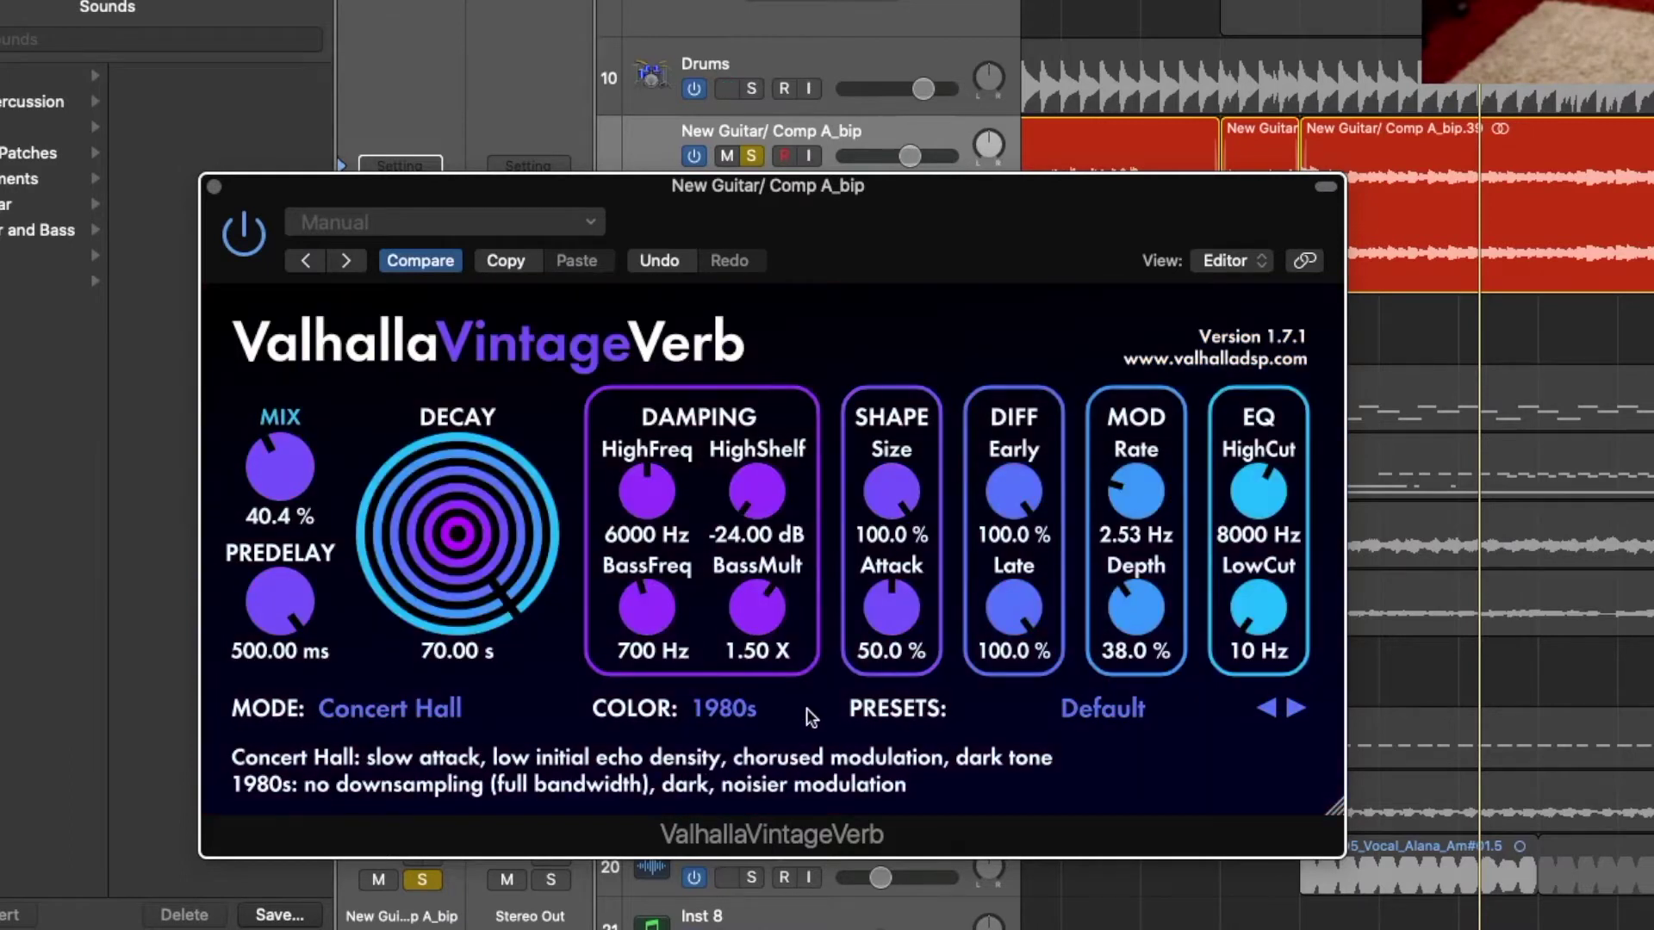
left_click(727, 708)
left_click(713, 801)
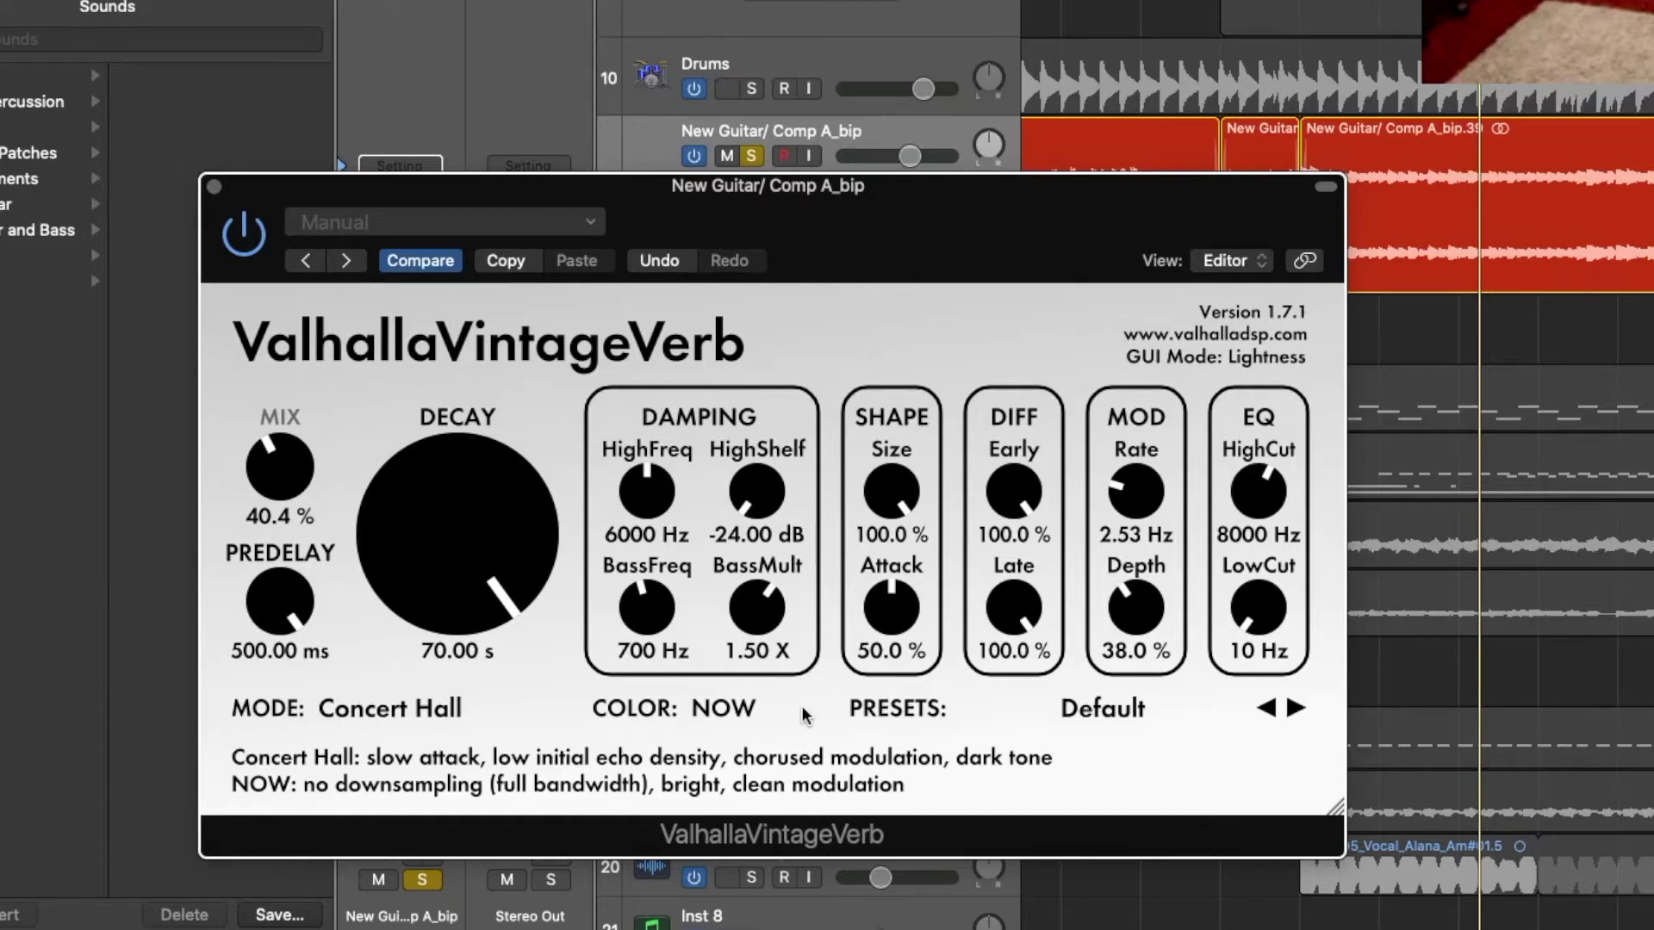
left_click(719, 718)
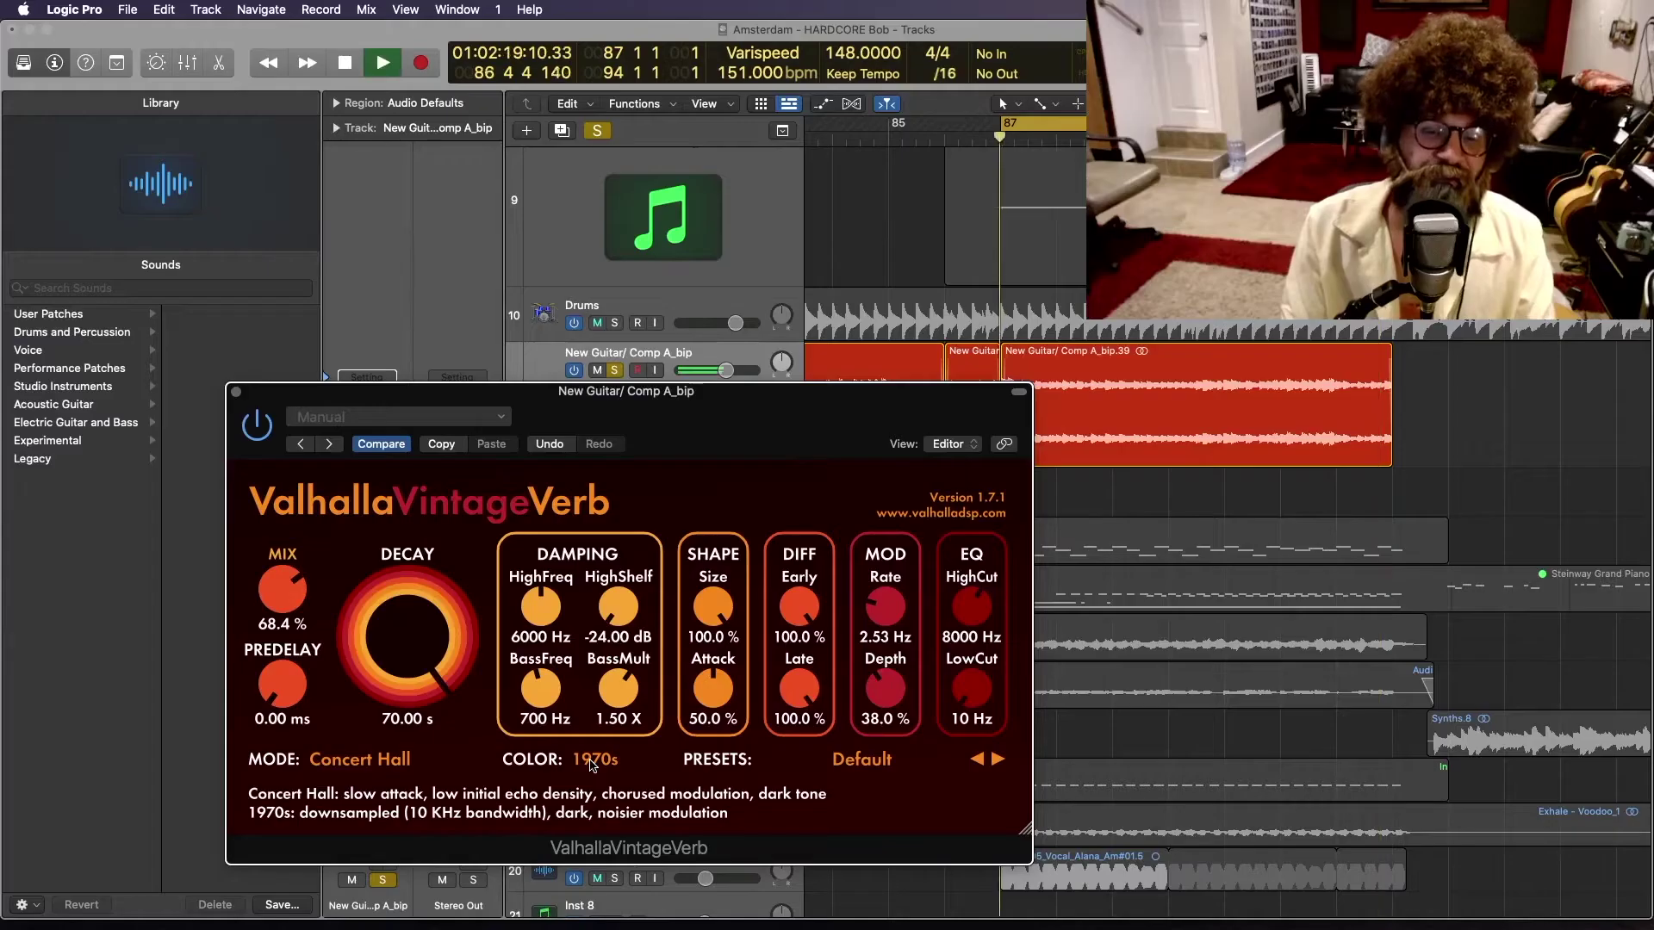
Step: Switch the guitar reverb colour to NOW, then to 1980s
left_click(720, 717)
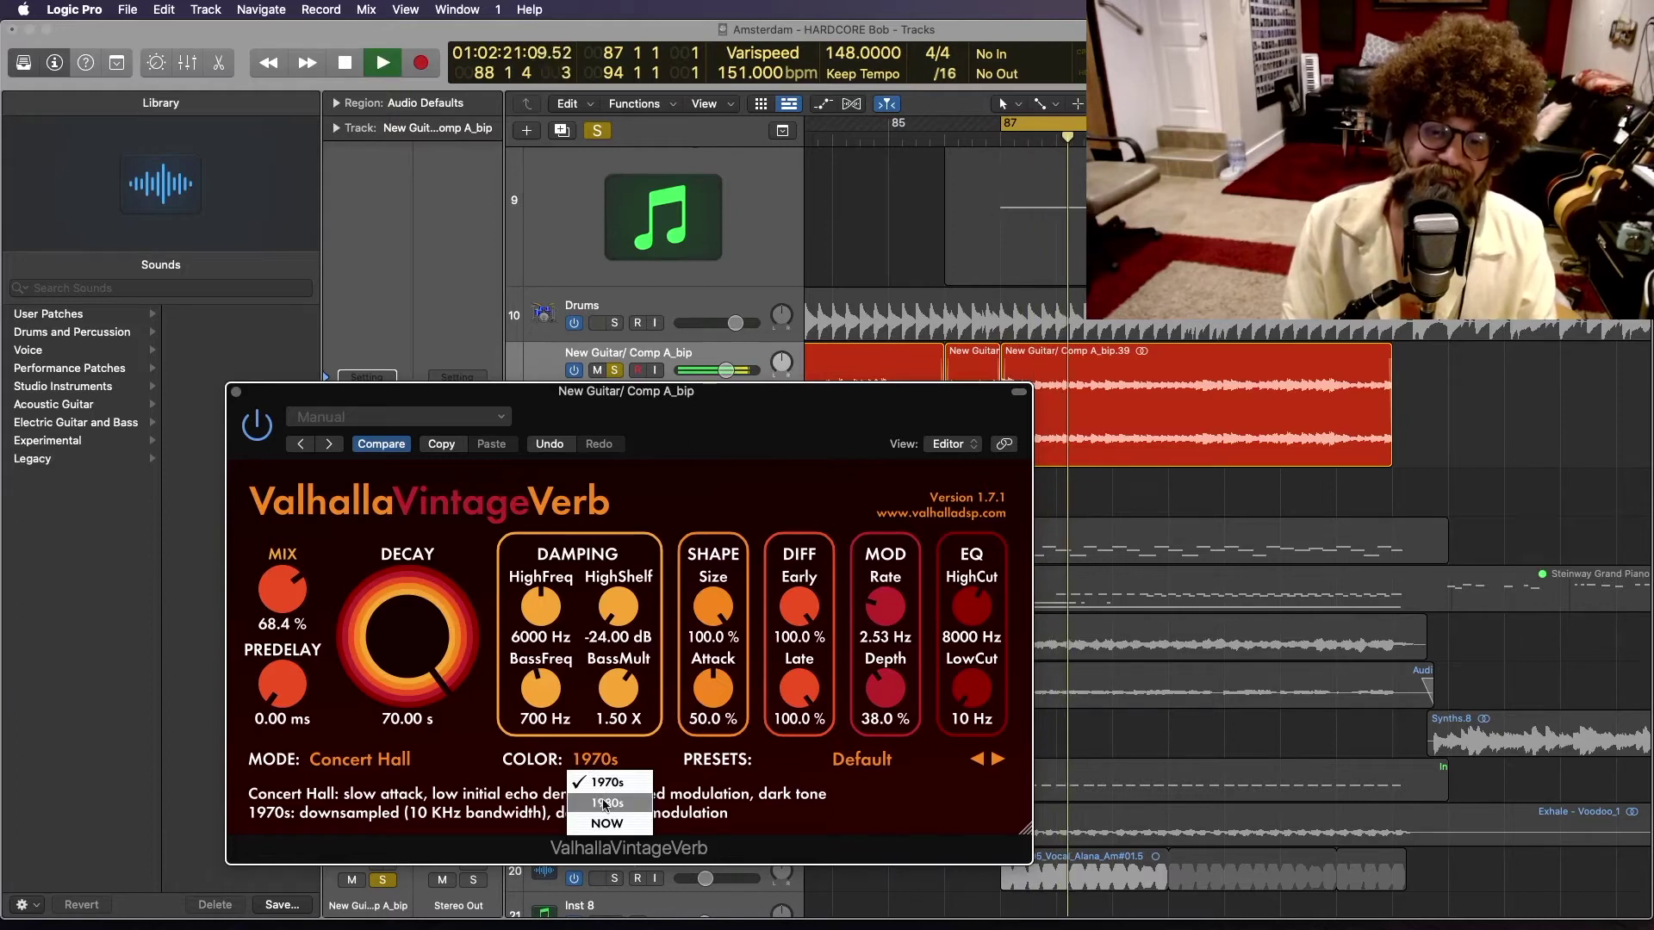
left_click(606, 825)
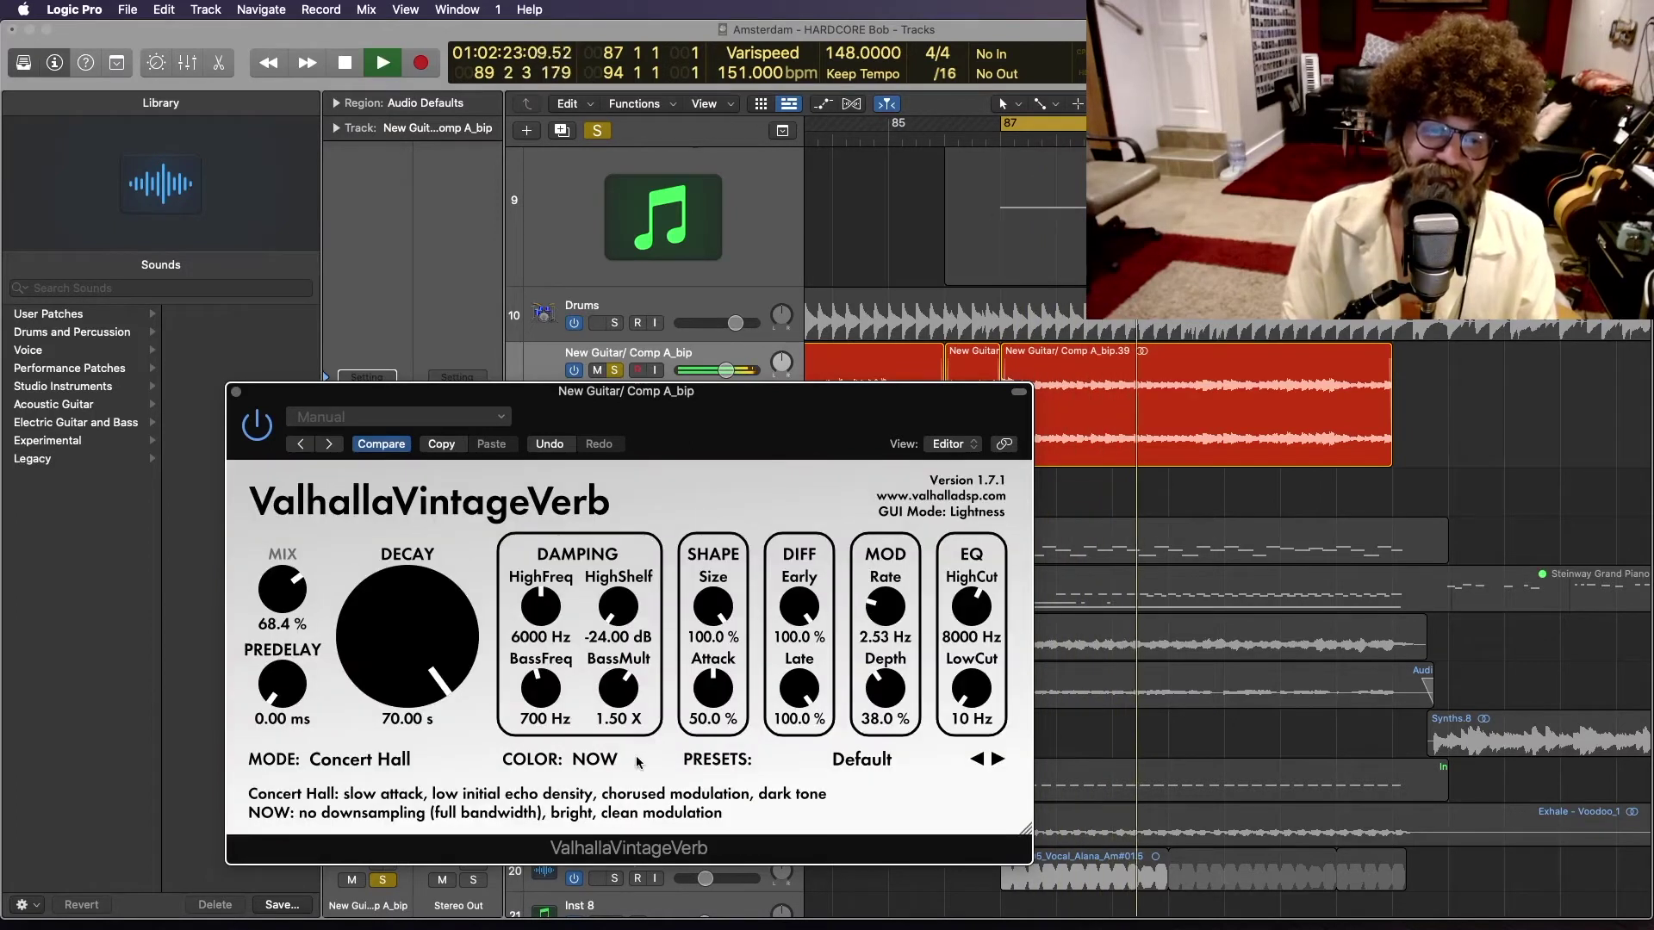
left_click(592, 762)
left_click(612, 804)
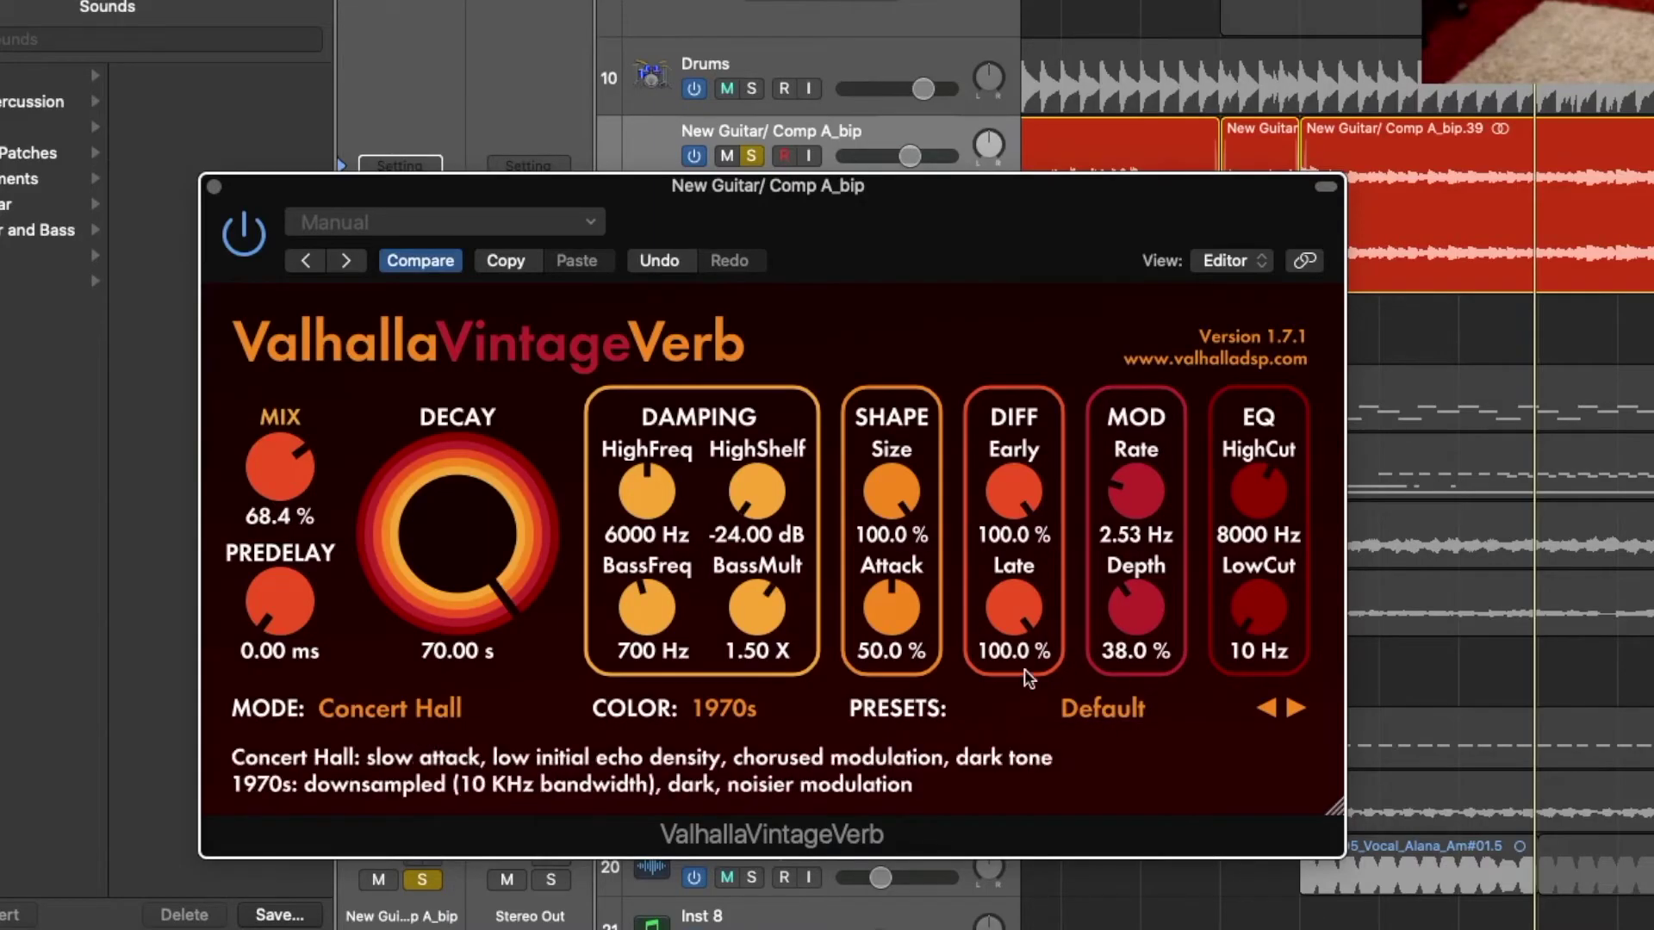
Step: Browse the Valhalla preset categories in the VintageVerb PRESETS menu
left_click(1137, 709)
left_click(1137, 709)
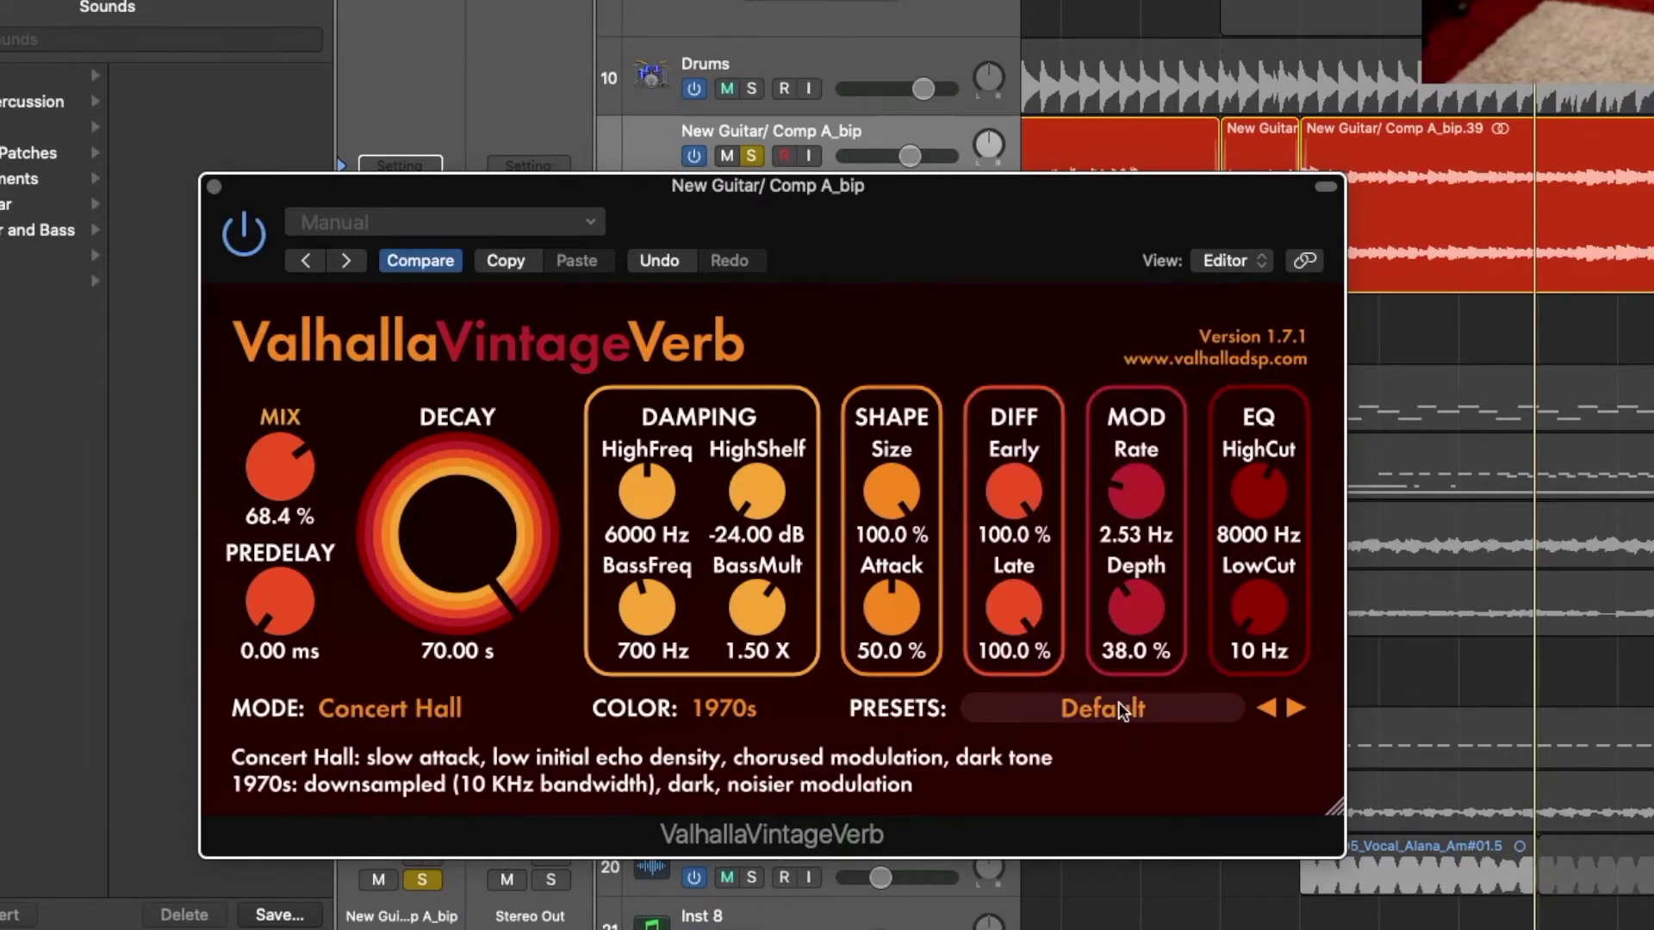
left_click(1119, 709)
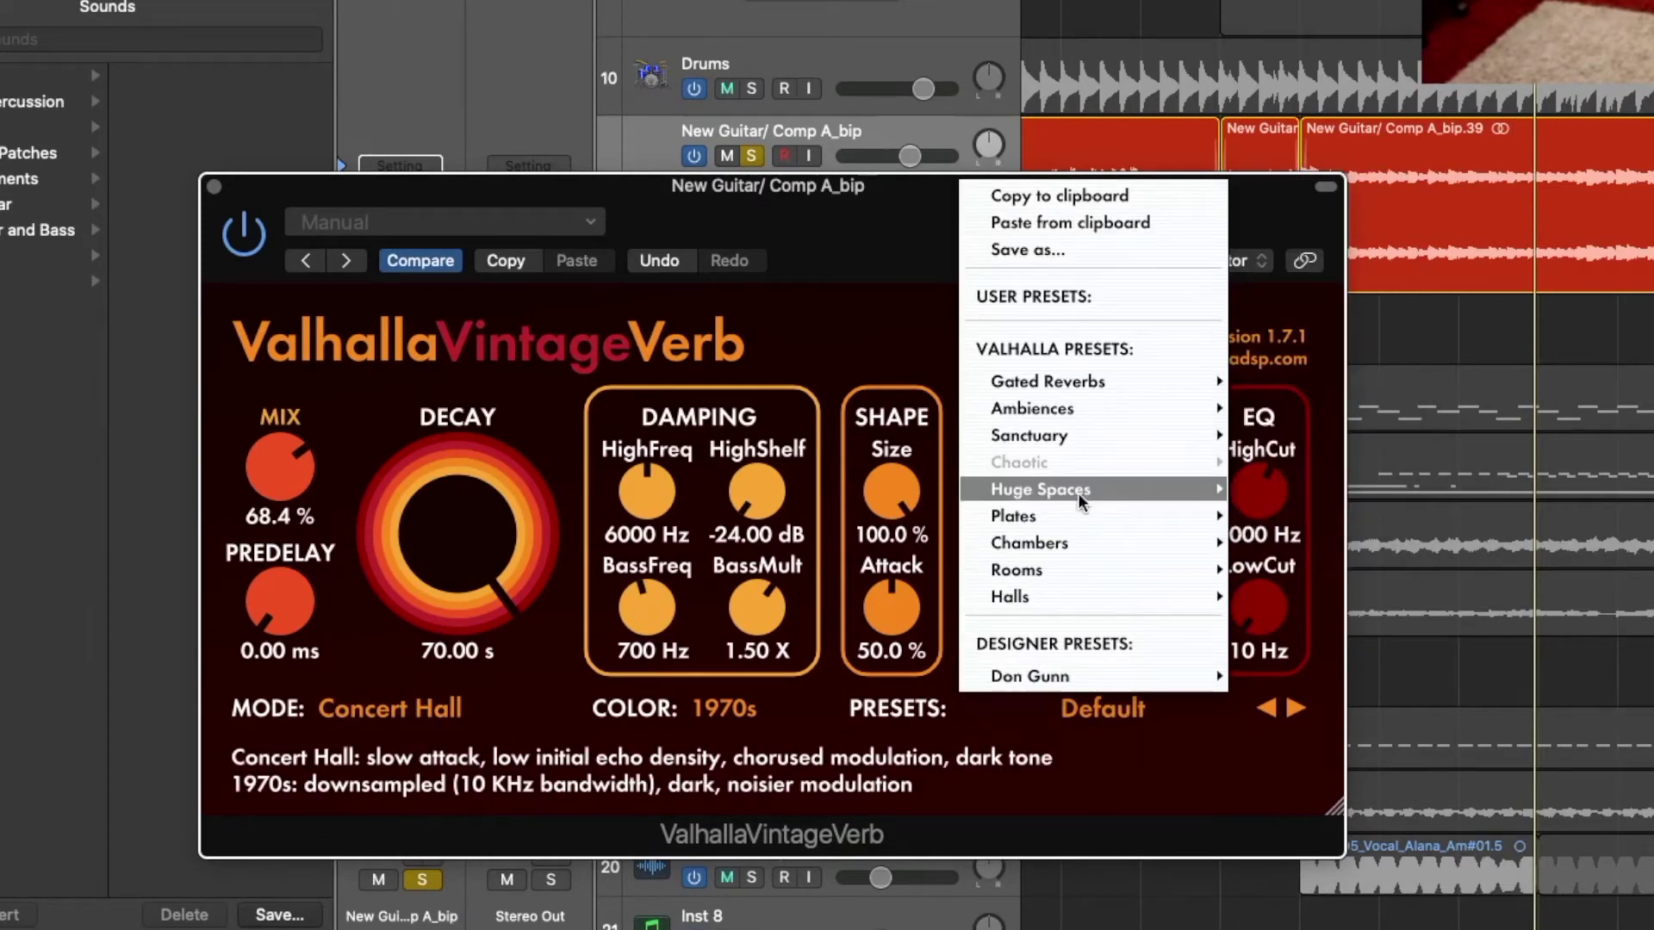
mouse_move(1120, 433)
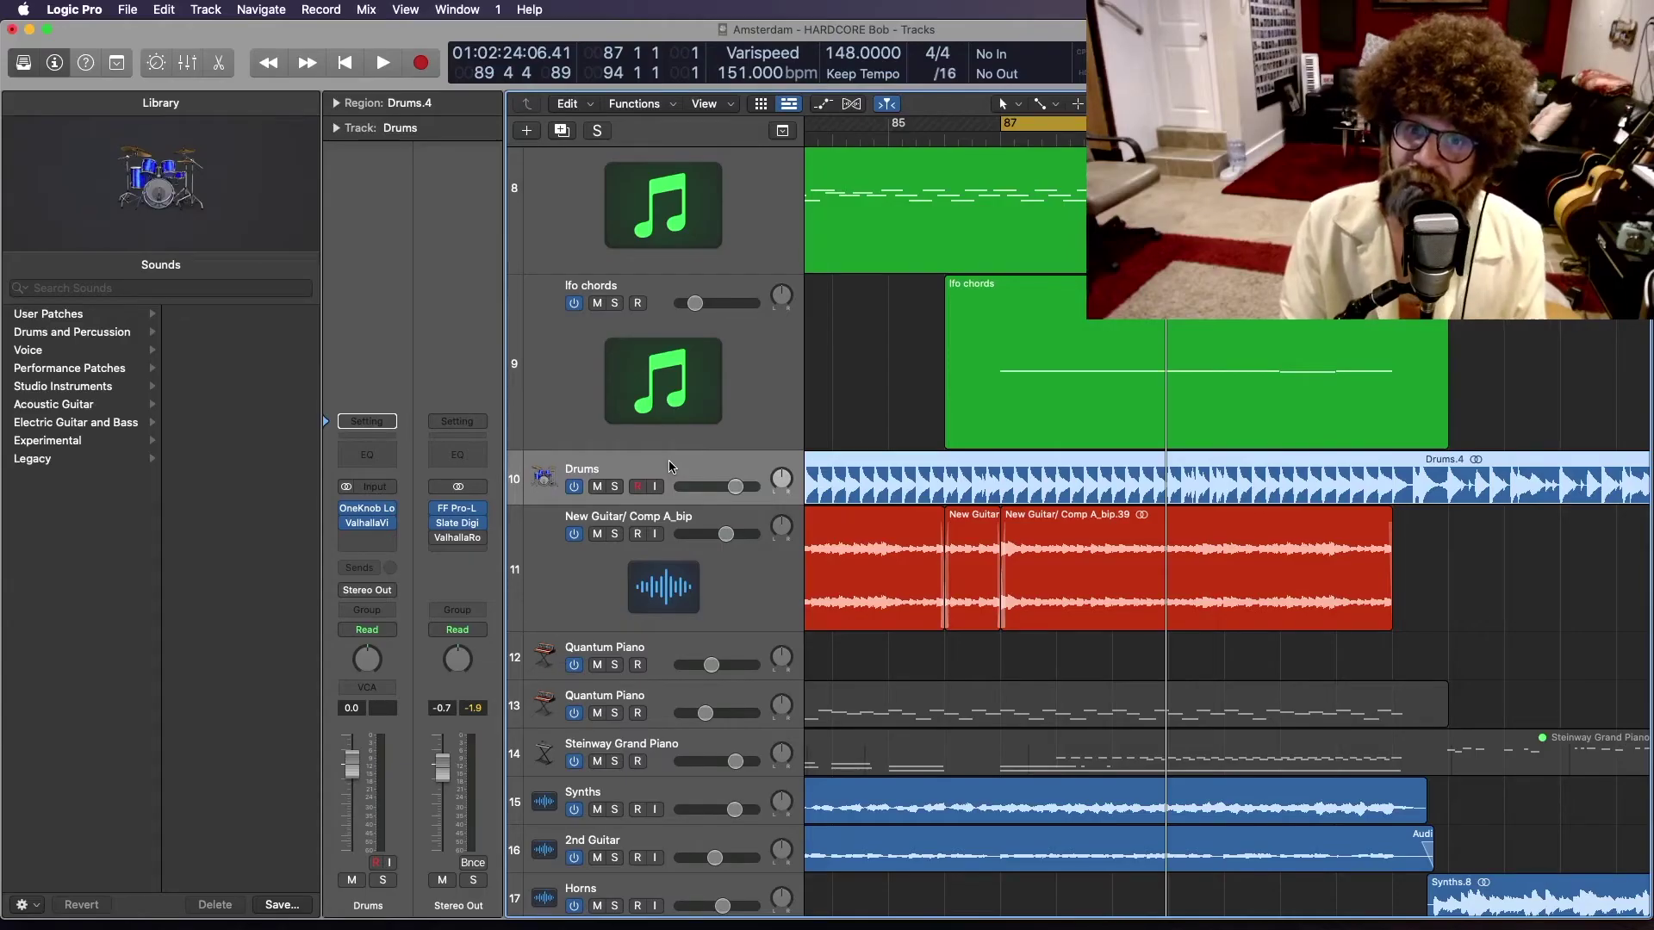
Step: Open the Drums track's VintageVerb, solo the drums and start playback
left_click(368, 523)
key("s")
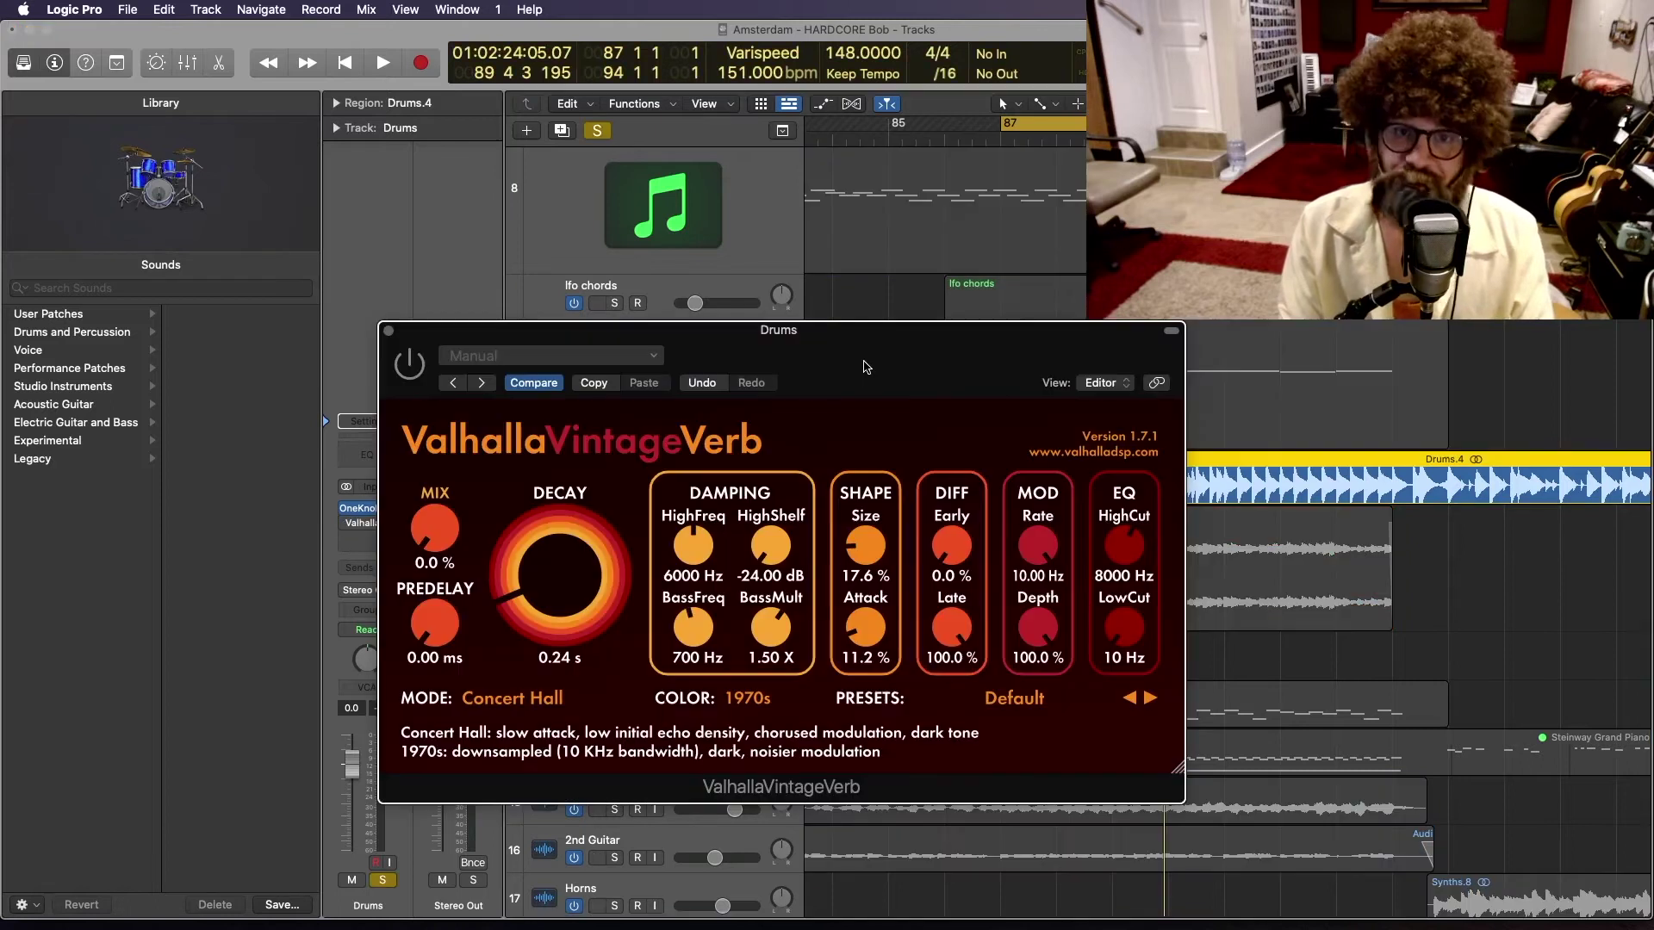
key("space")
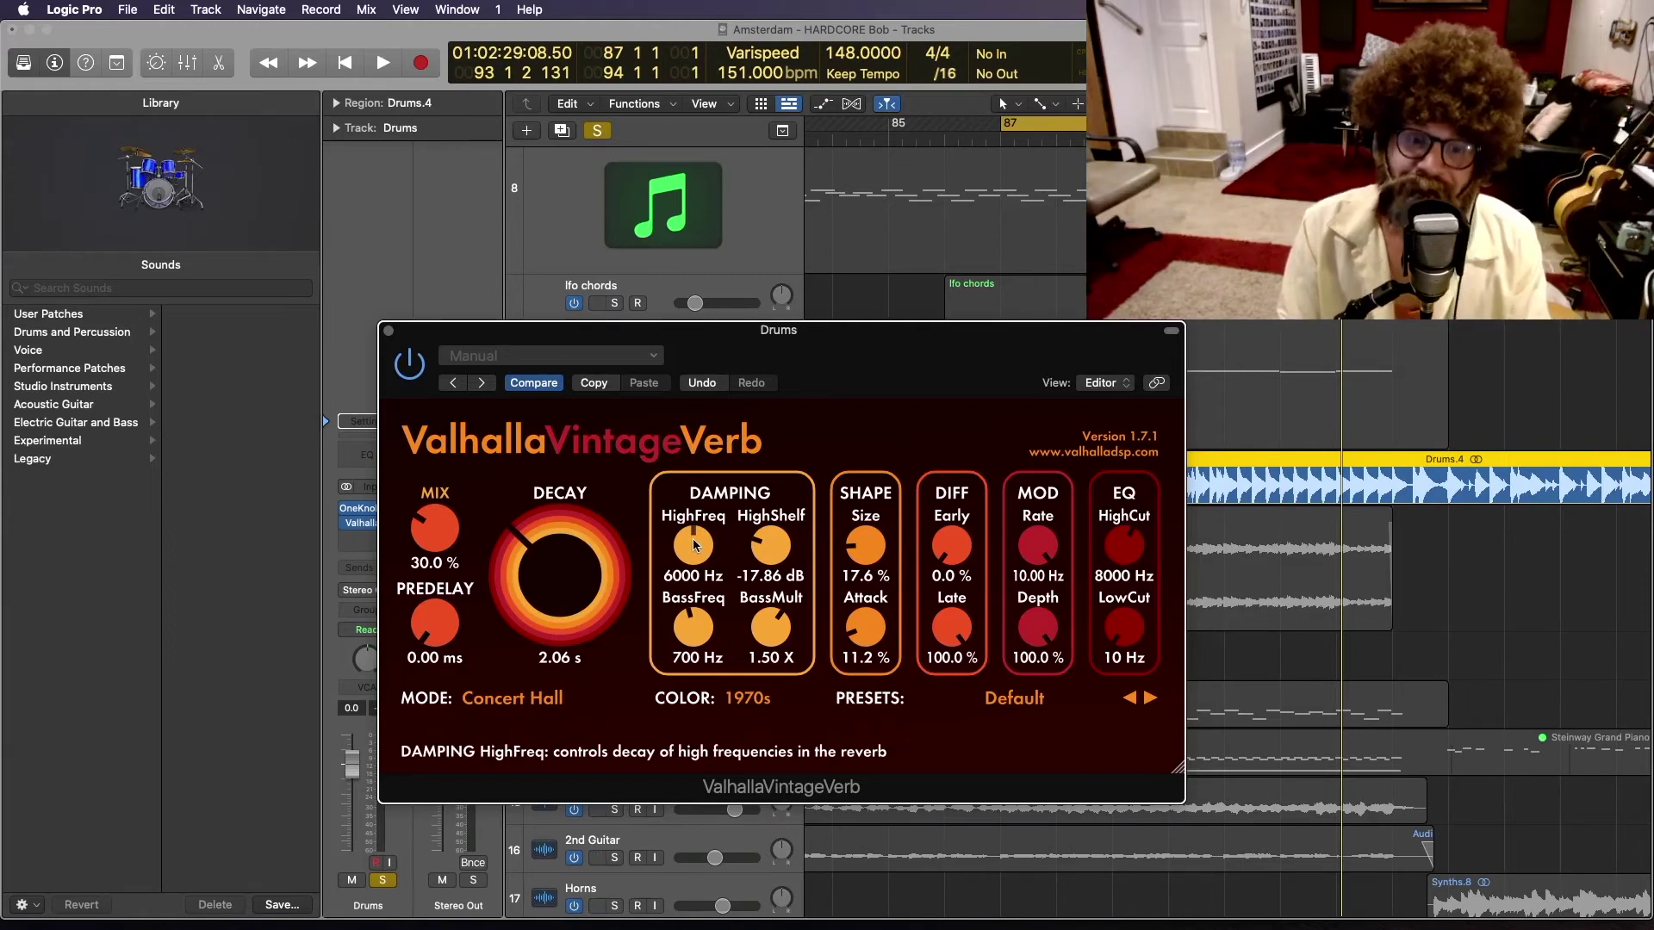
Step: Lower drum reverb HighFreq damping toward 2080 Hz, decay to 1.99 s, BassMult to about 2 X
left_click_drag(693, 539, 660, 603)
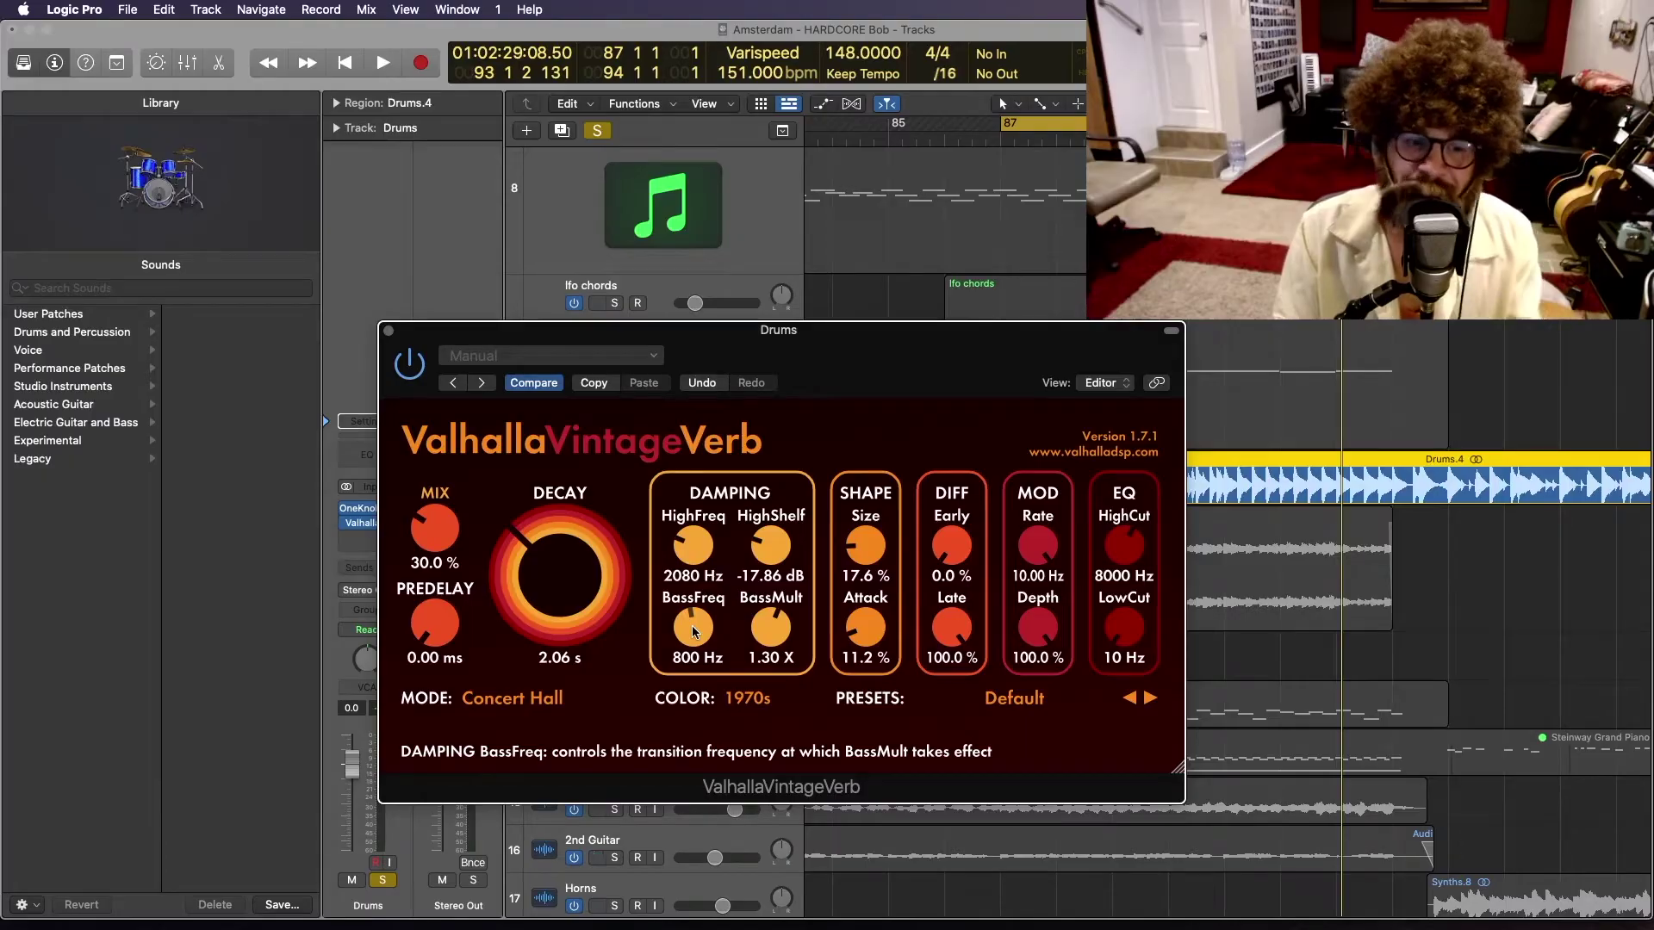
left_click_drag(714, 388, 713, 510)
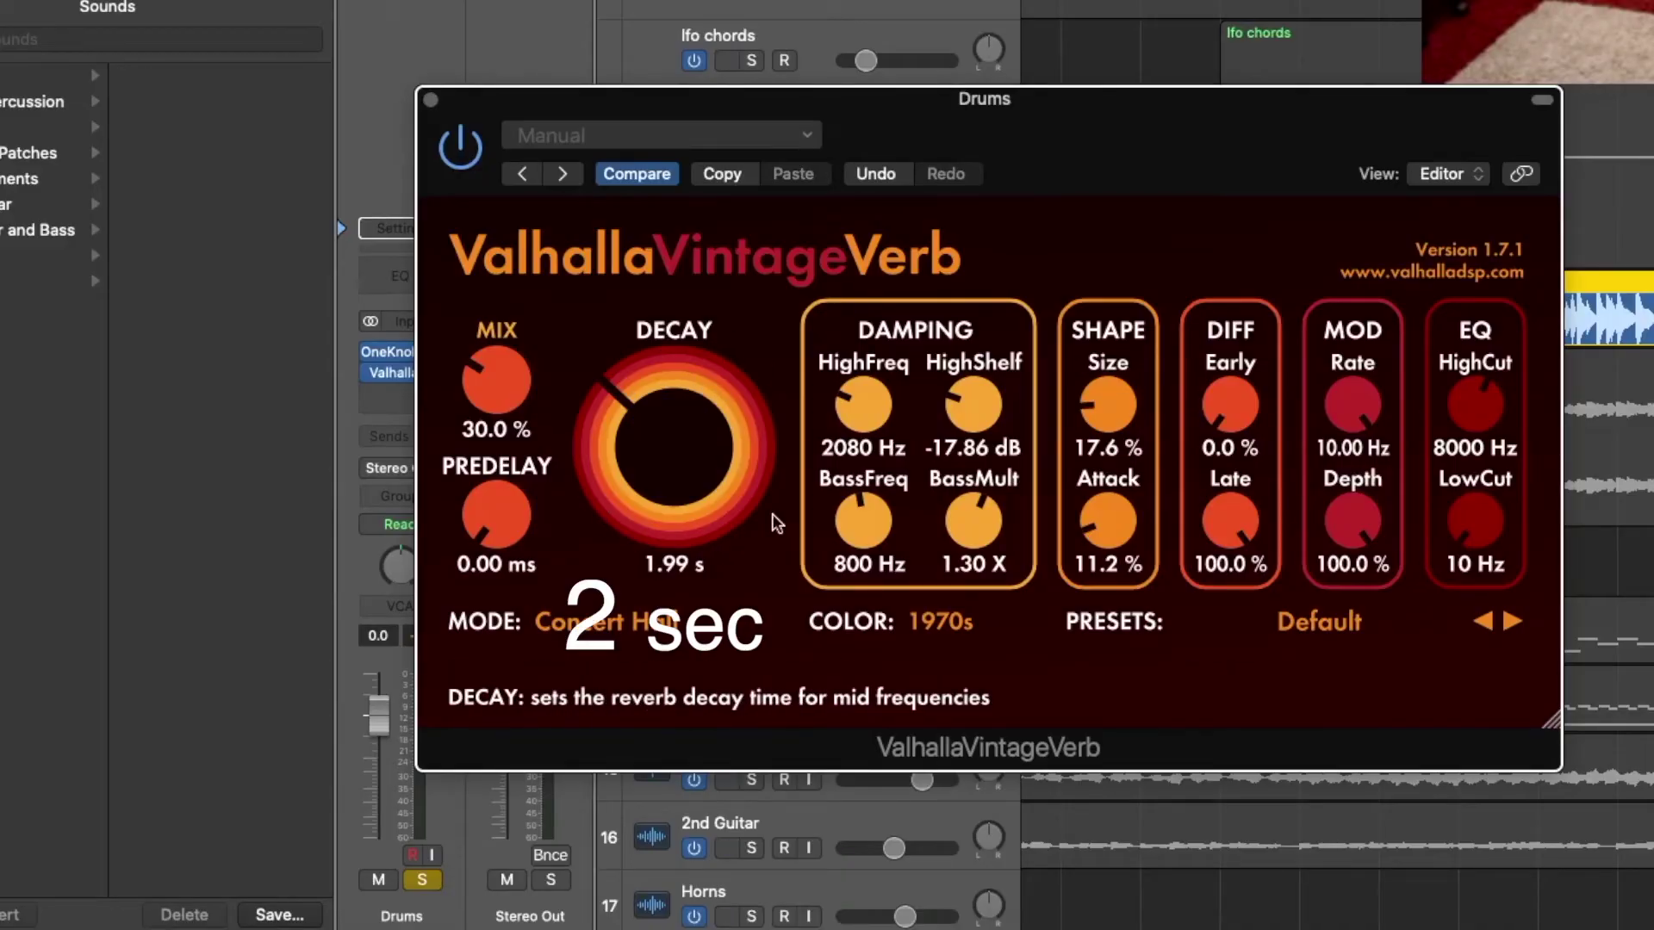
left_click_drag(973, 519, 988, 583)
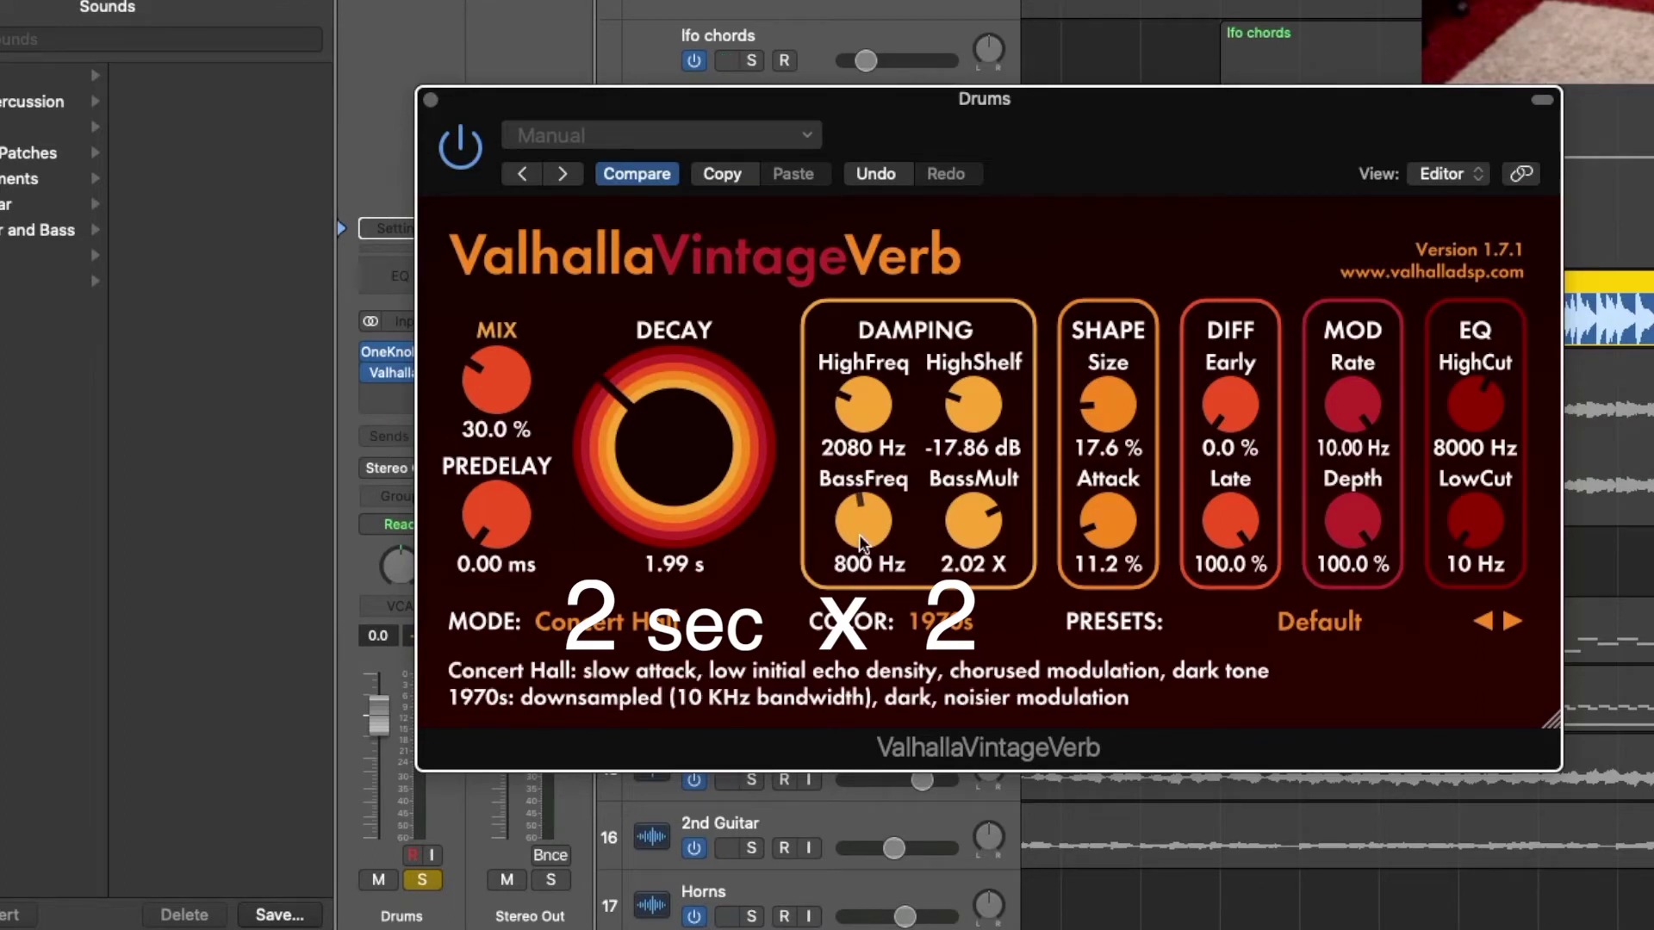
scroll(976, 525, "up", 3)
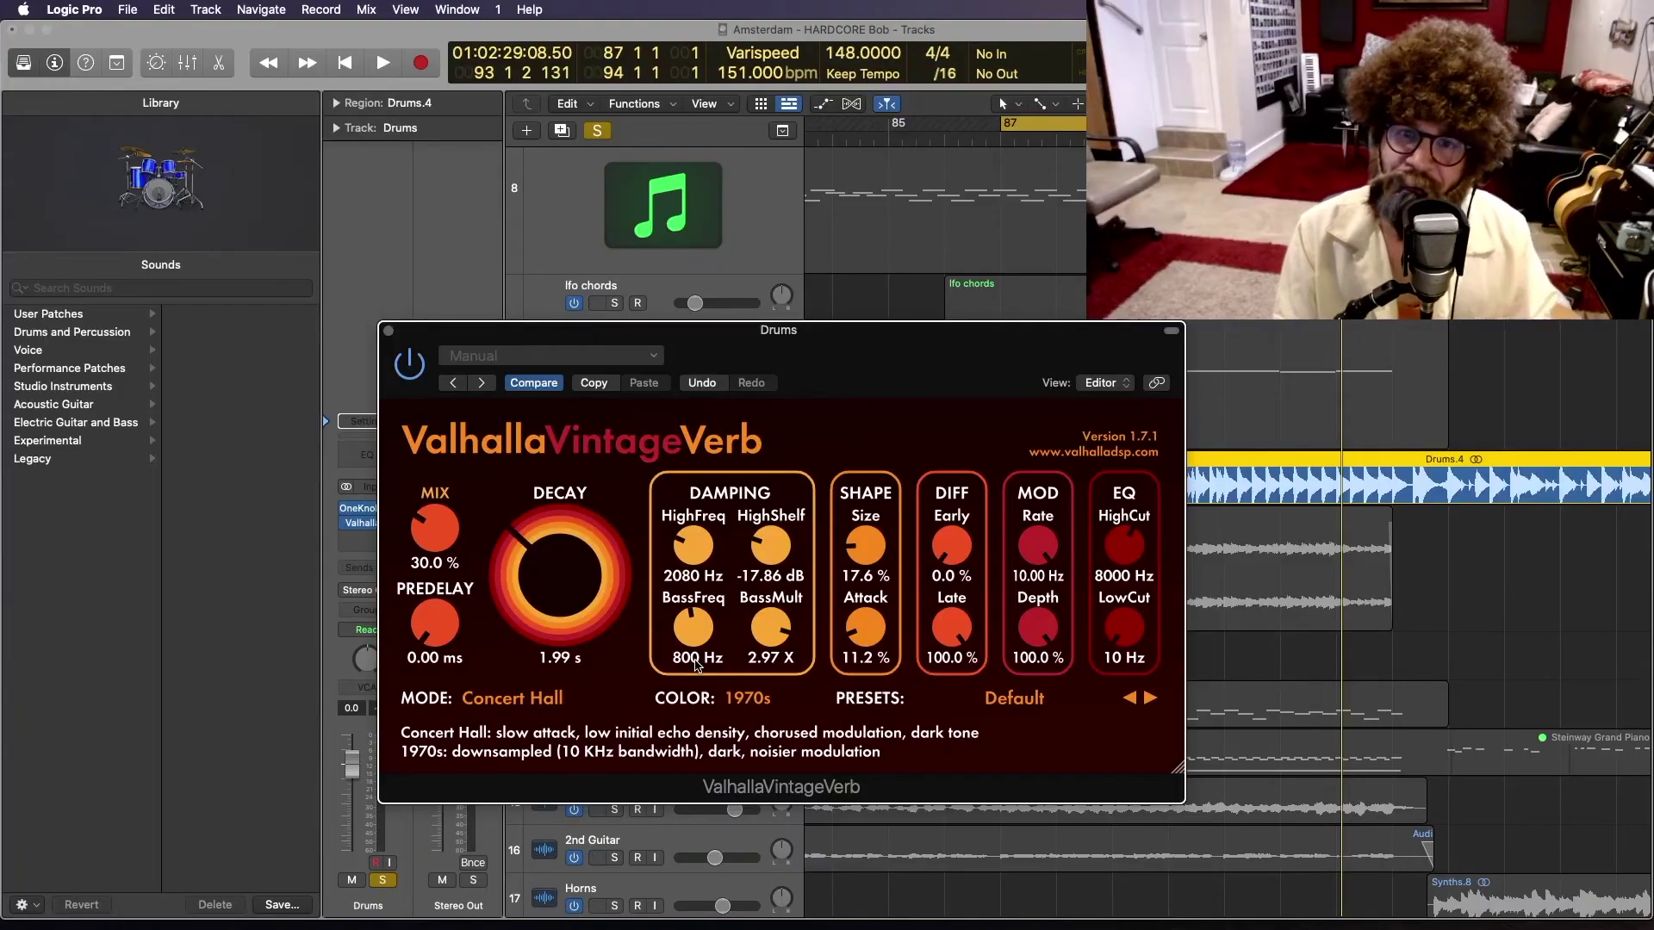
scroll(971, 535, "down", 8)
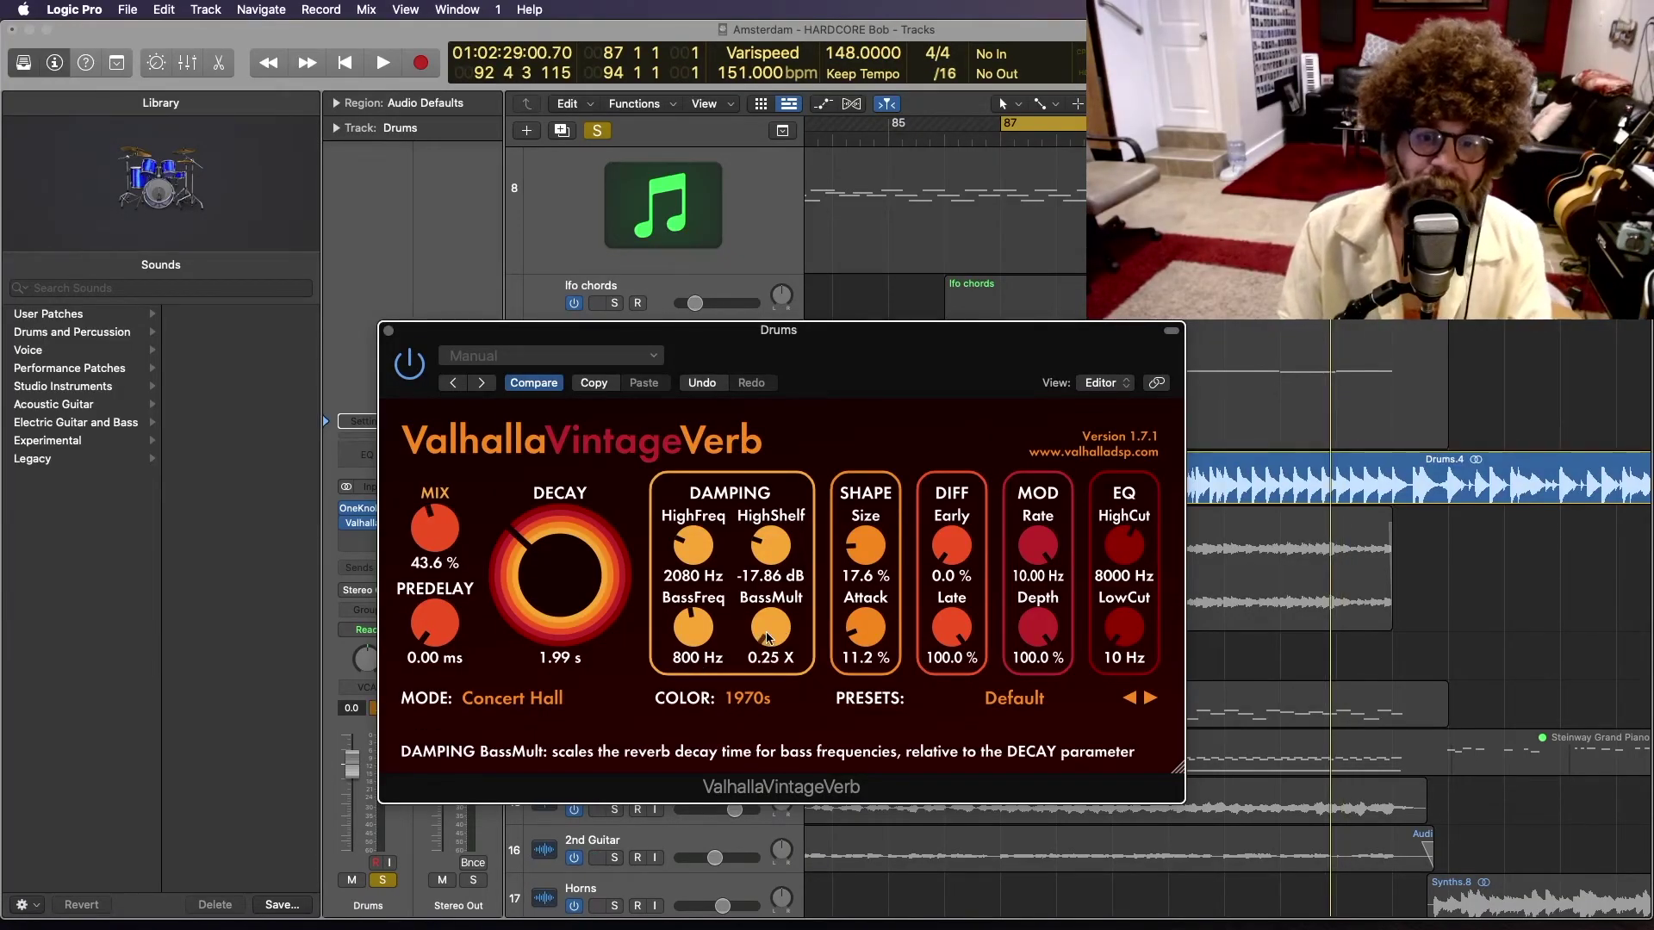
Step: While playing, raise BassMult slightly, decay to 2.14 s and BassFreq to 3420 Hz
key("space")
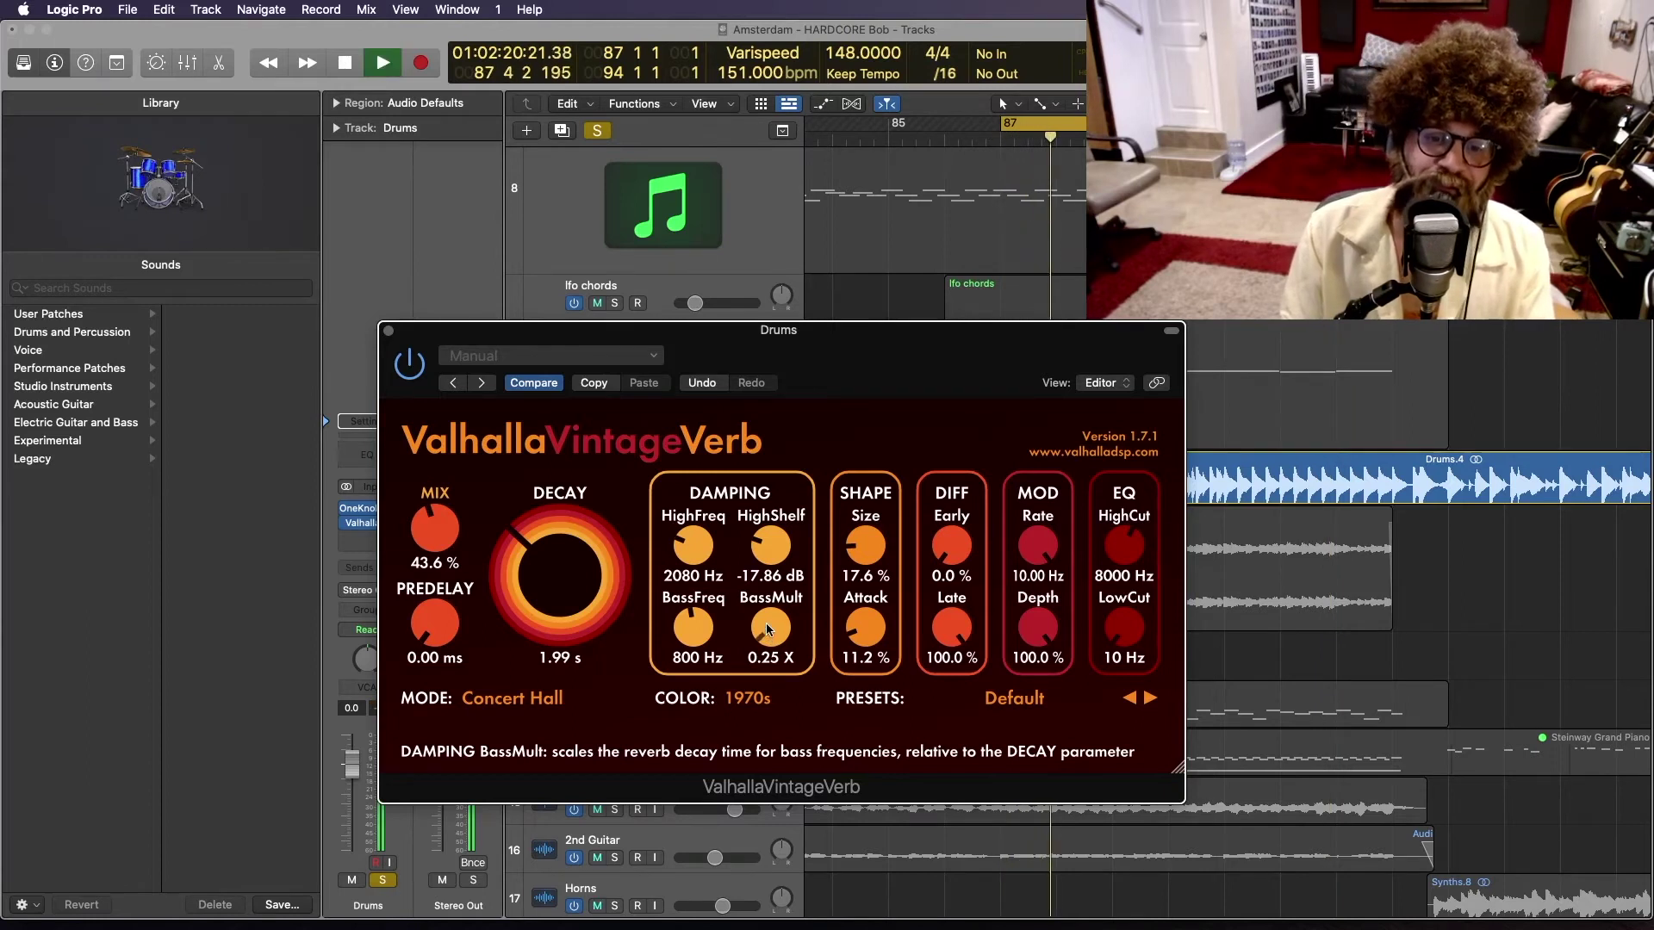
left_click_drag(768, 630, 890, 393)
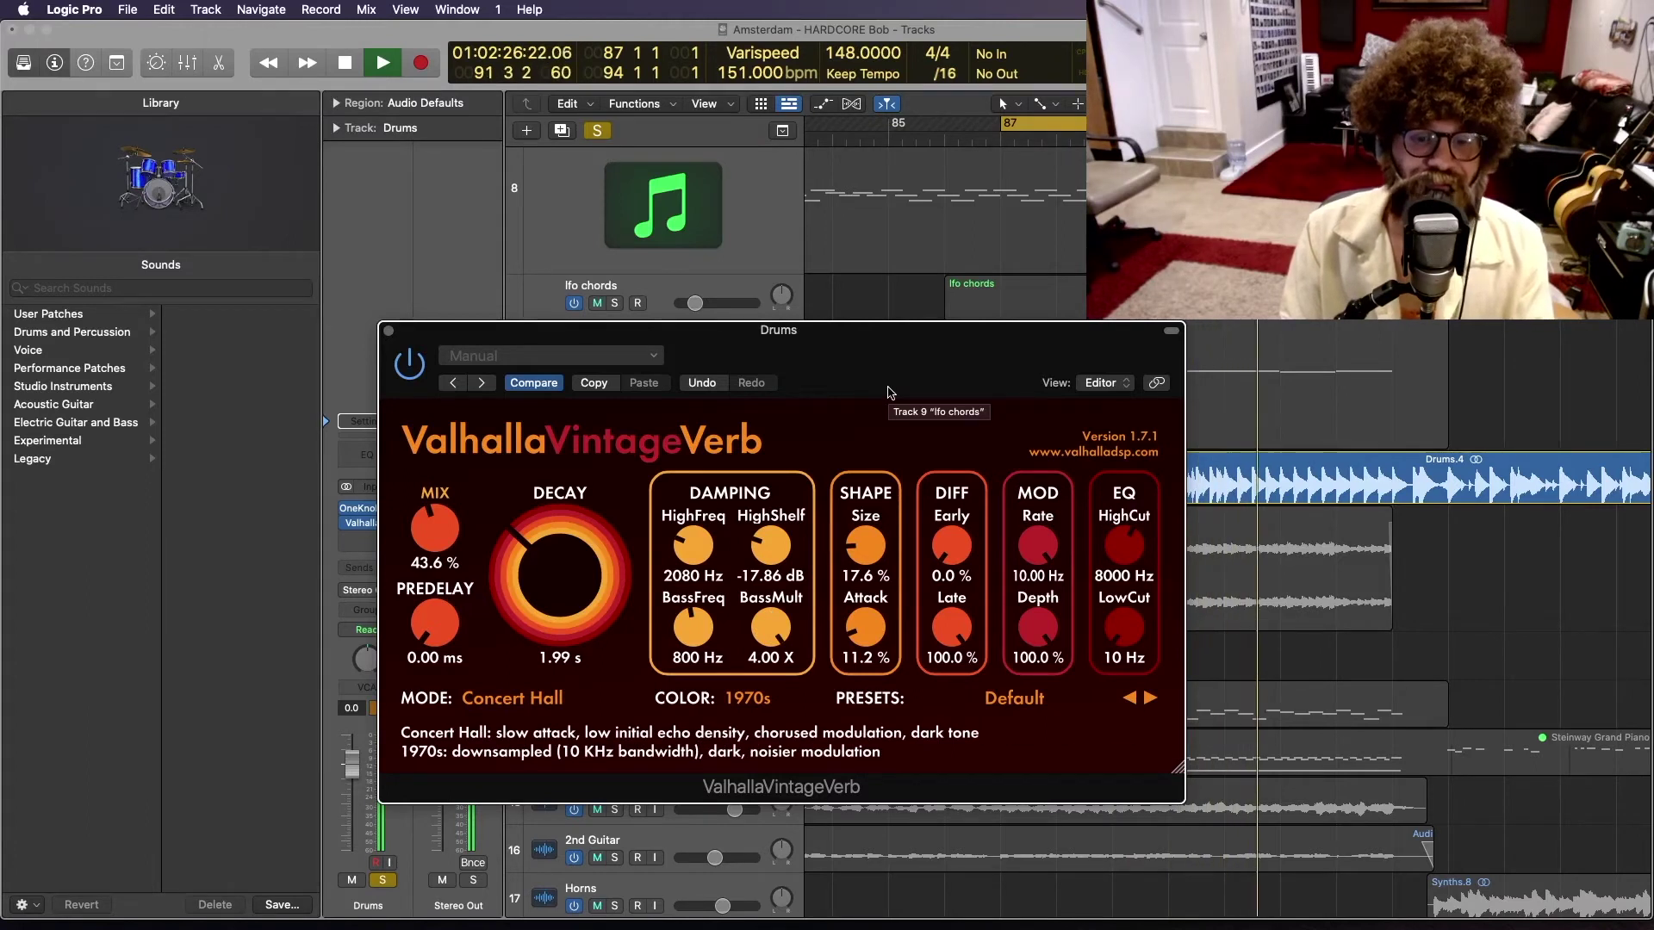
left_click_drag(607, 510, 608, 503)
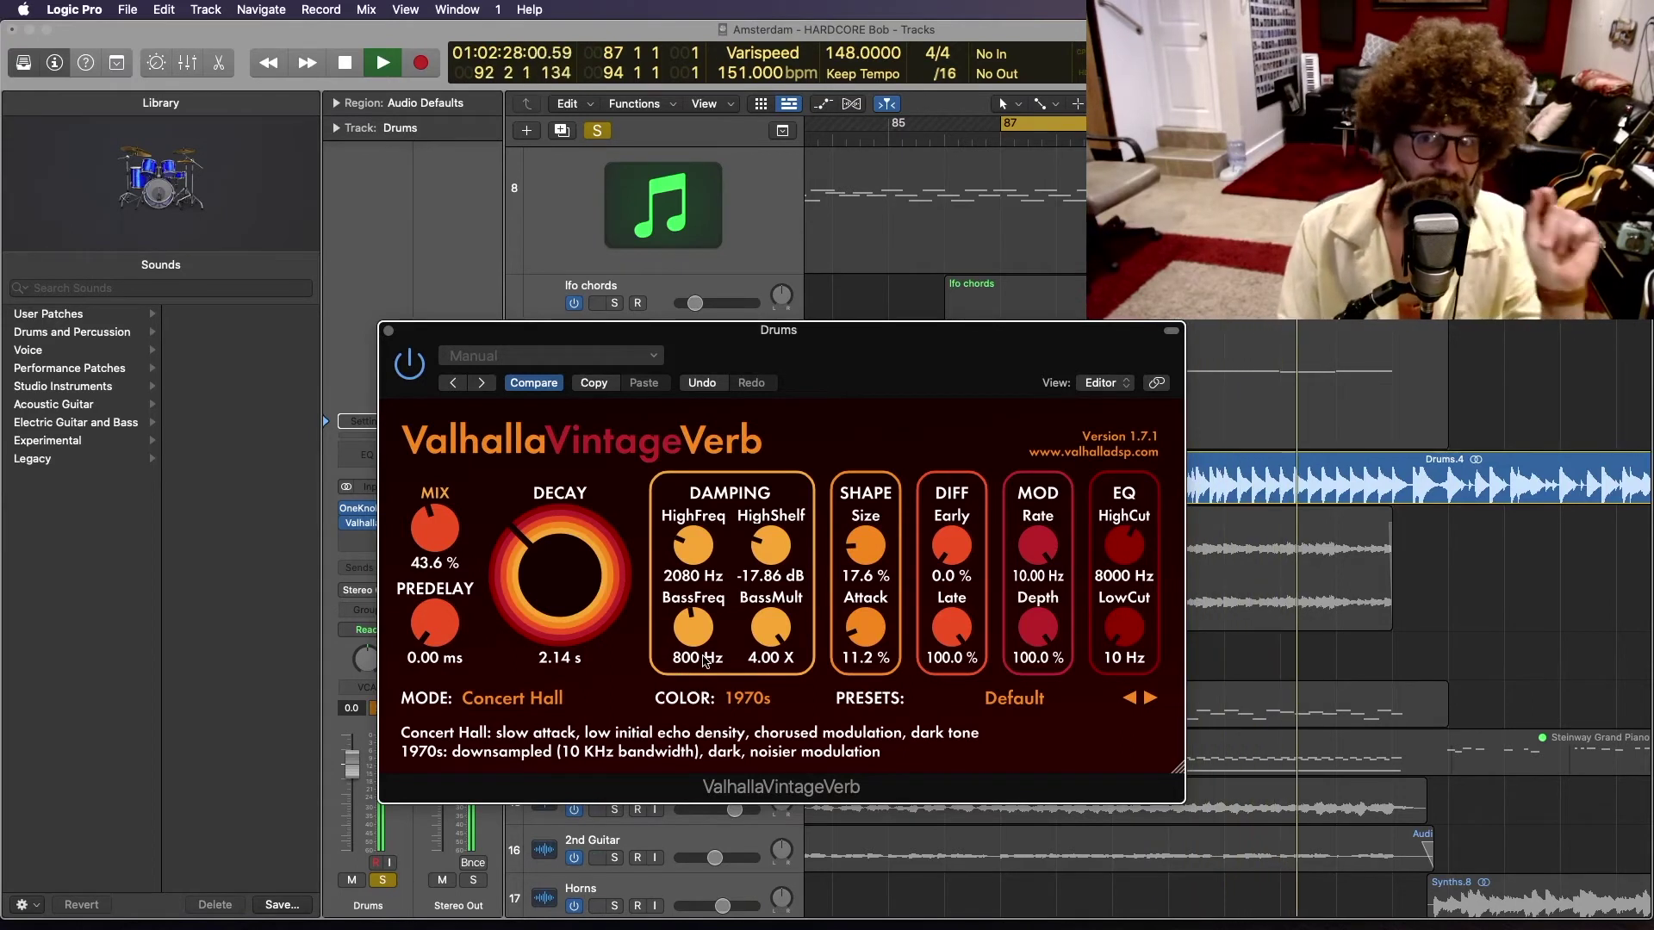
left_click_drag(704, 660, 704, 603)
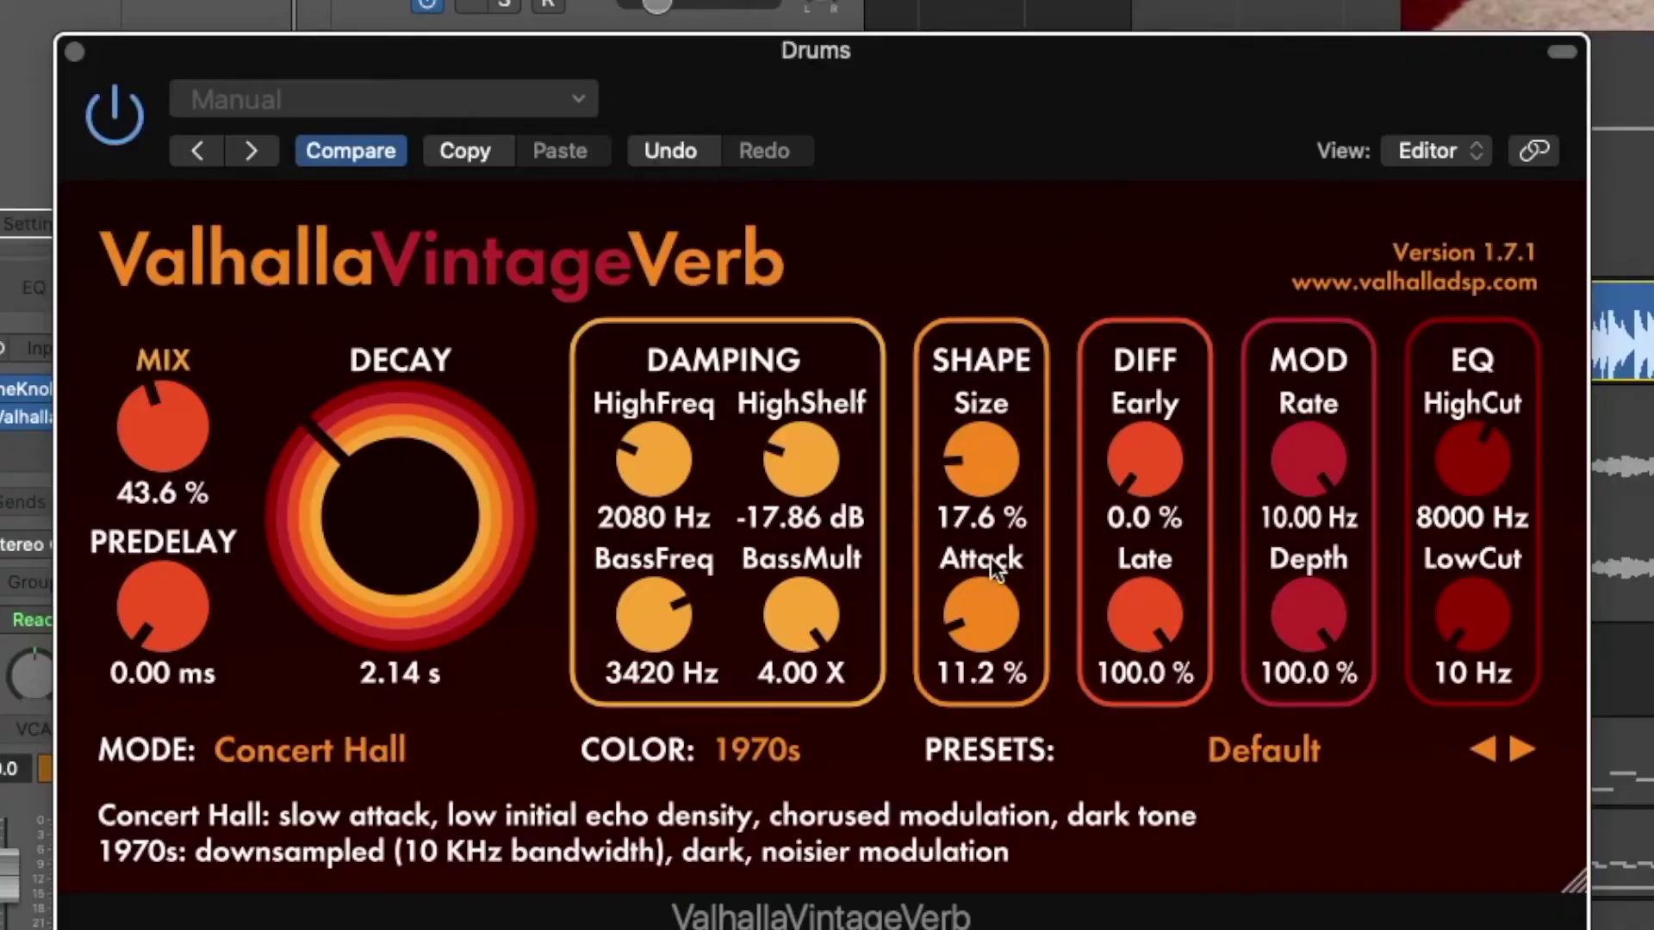
Step: Sweep the drum reverb Size down to 13.6% and up to maximum, then Attack from 0 to 100%
left_click_drag(986, 370, 978, 333)
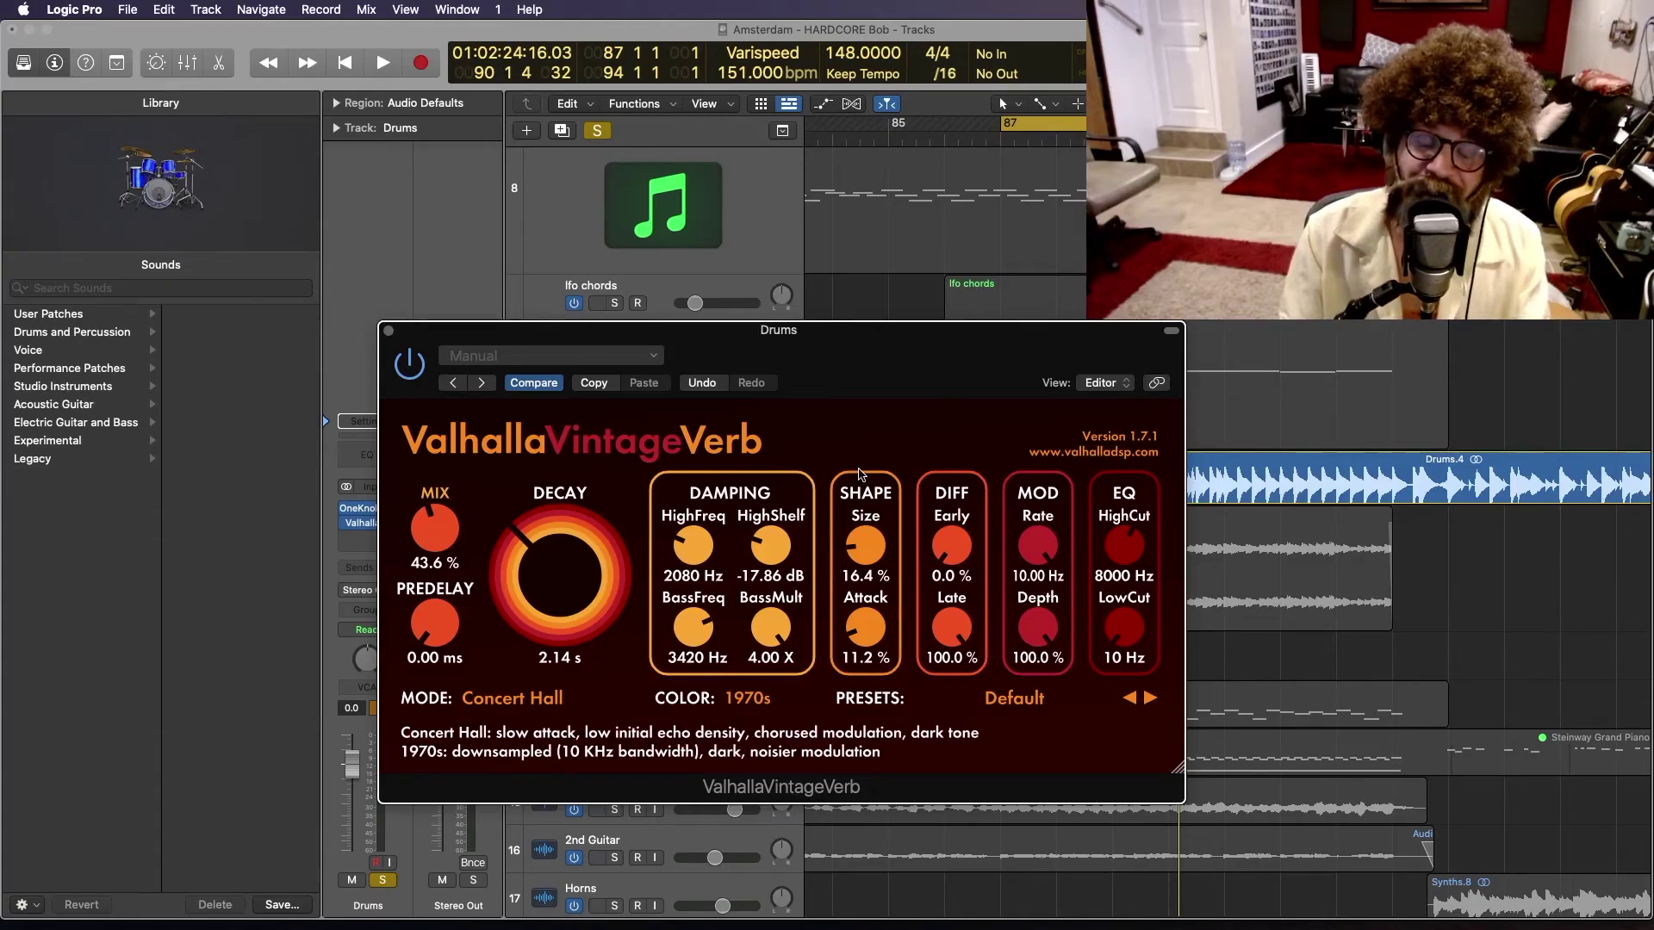
left_click_drag(864, 545, 832, 733)
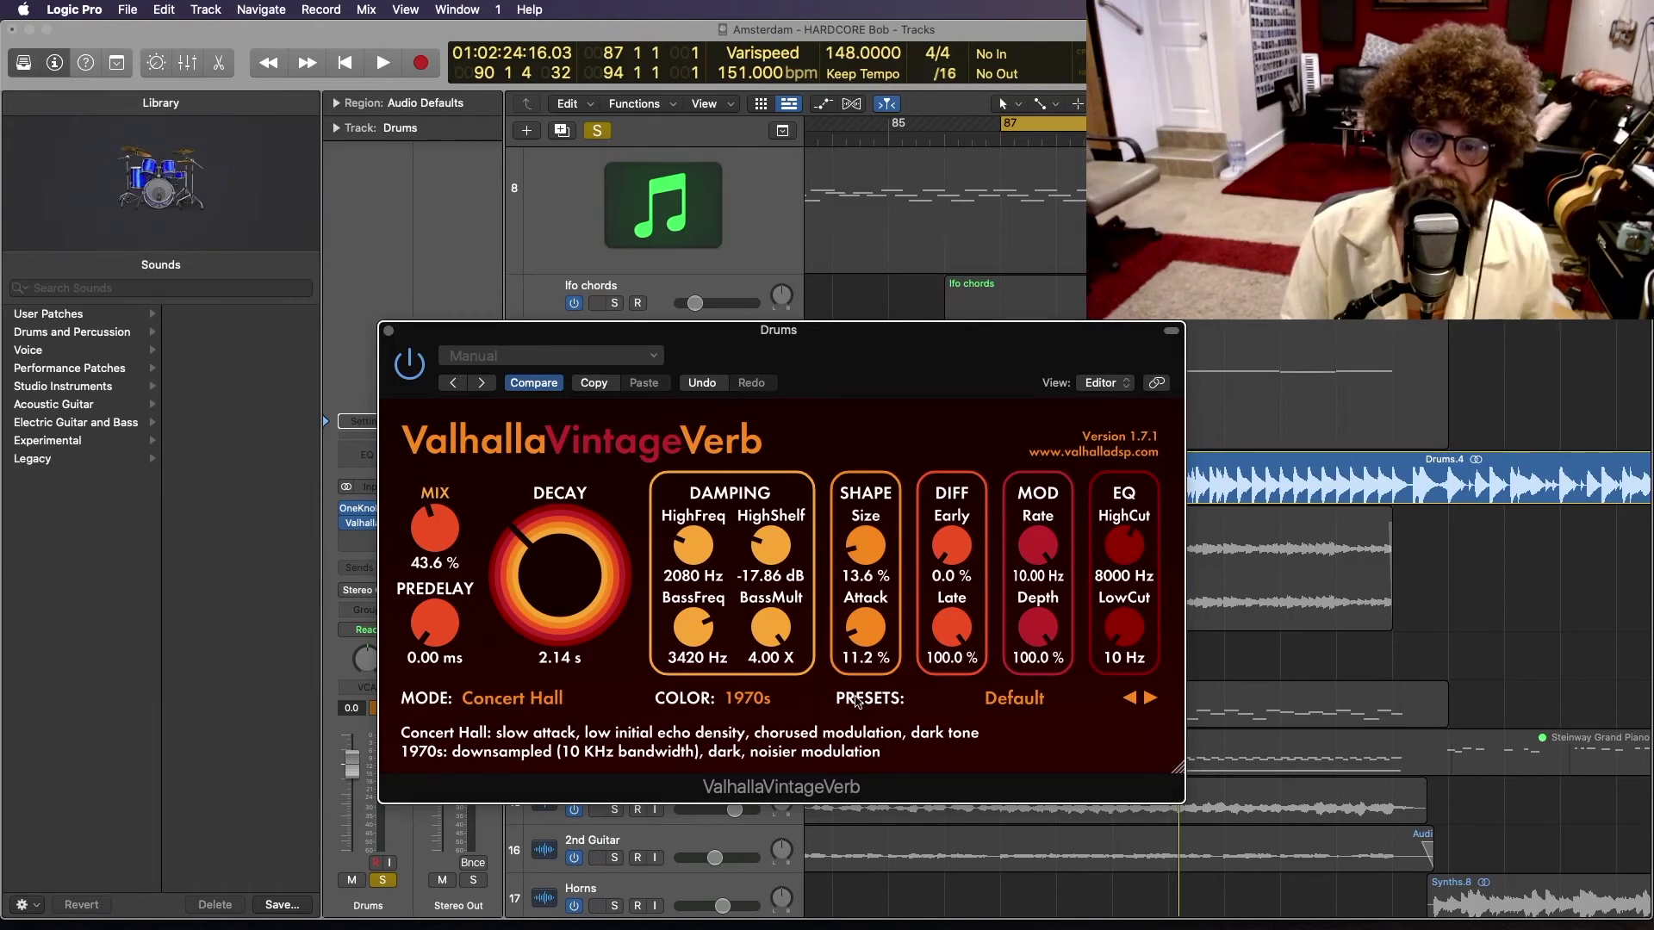
left_click_drag(866, 545, 865, 456)
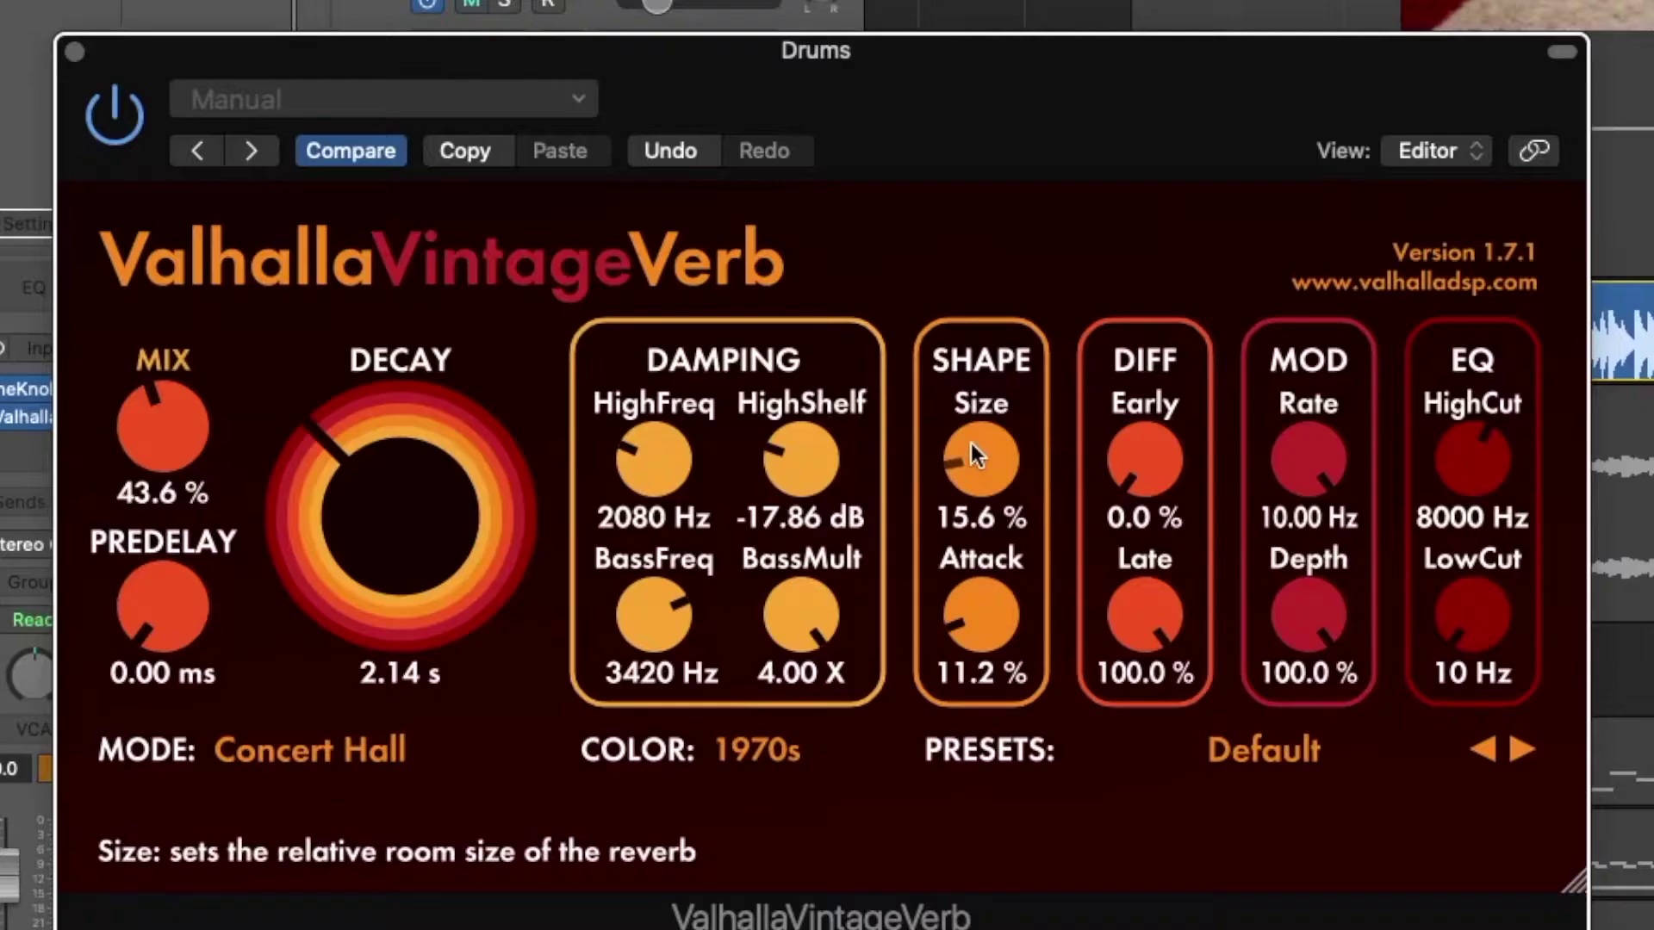
left_click_drag(982, 297, 990, 88)
left_click_drag(981, 618, 1053, 566)
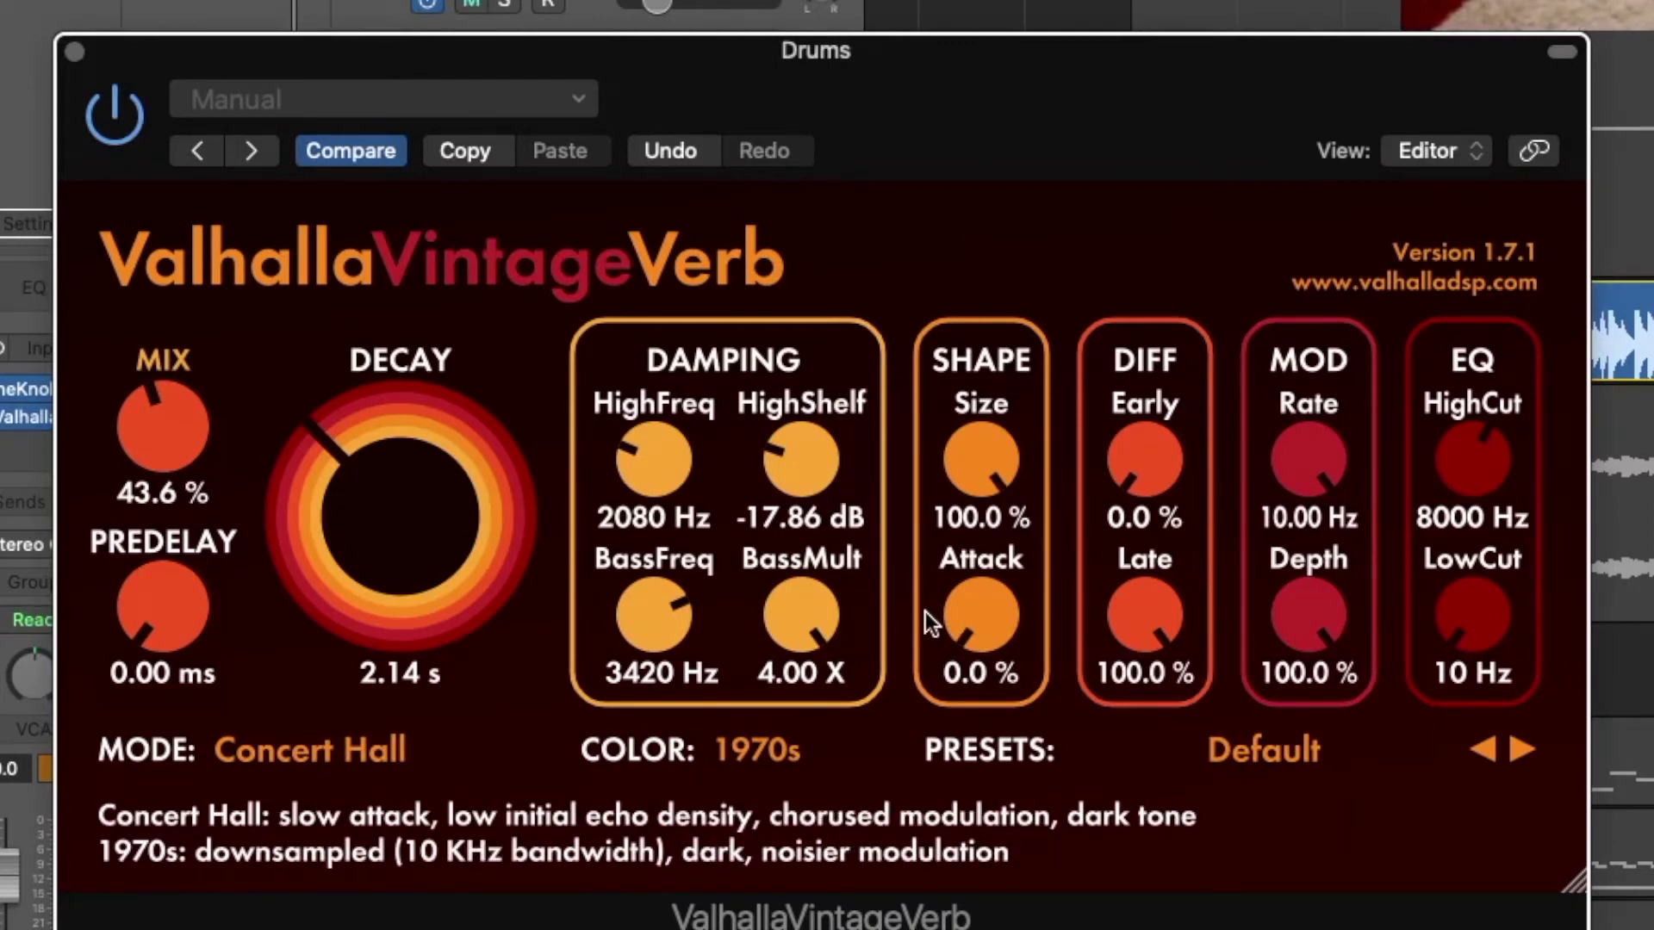
left_click_drag(925, 611, 1134, 241)
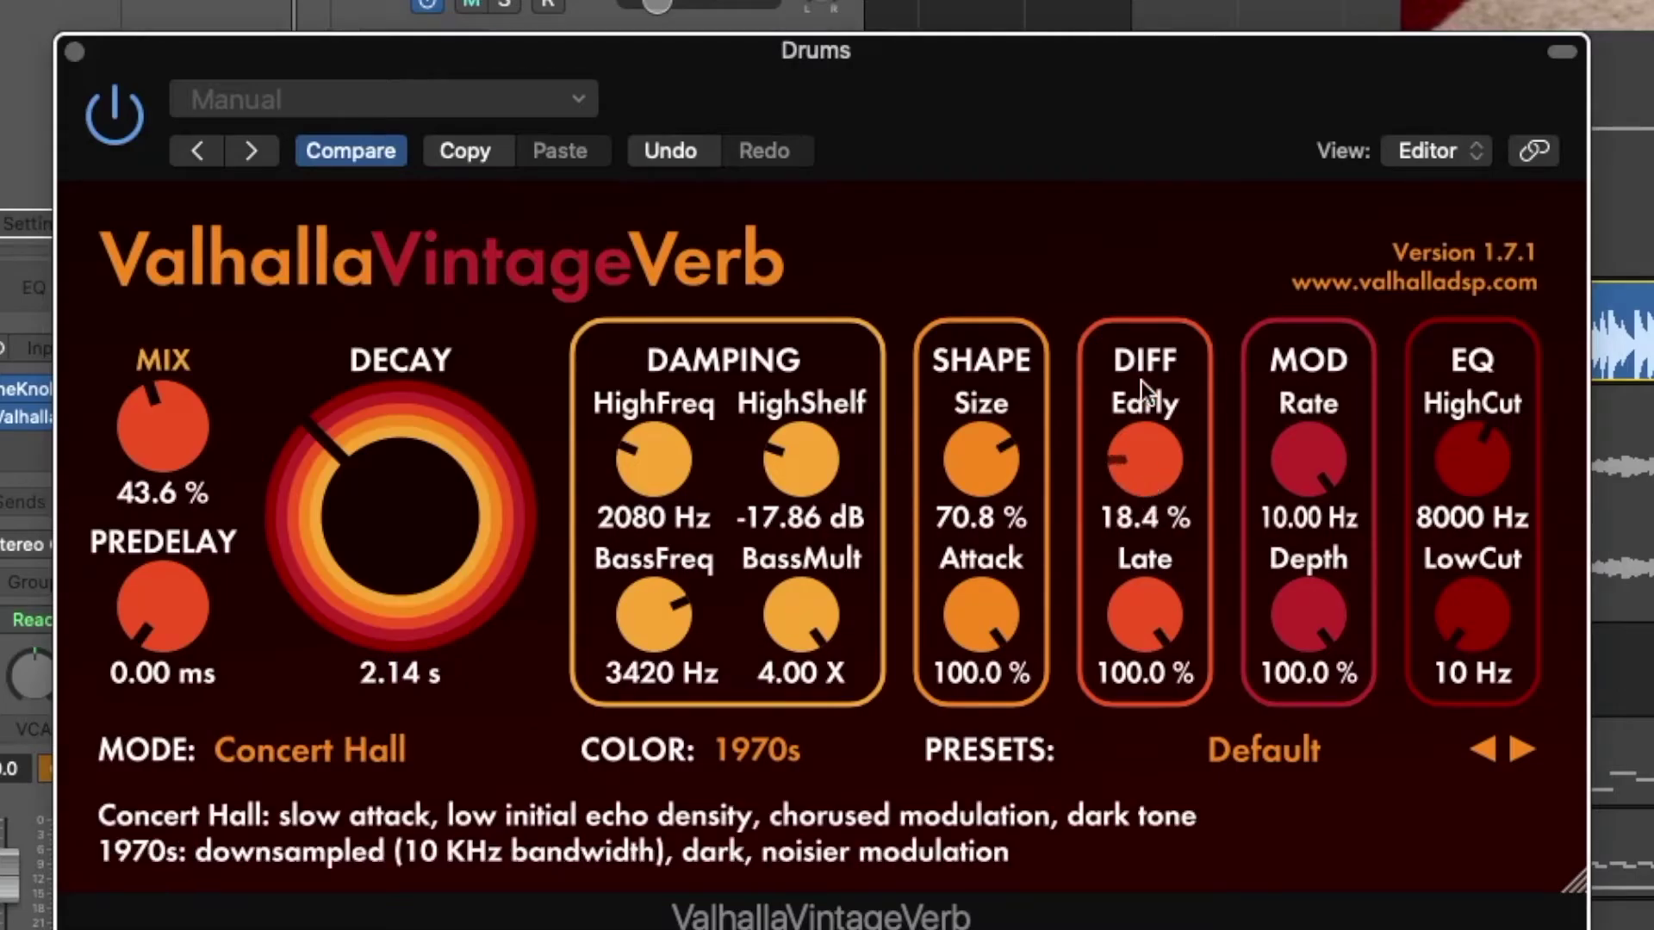
scroll(1162, 463, "up", 5)
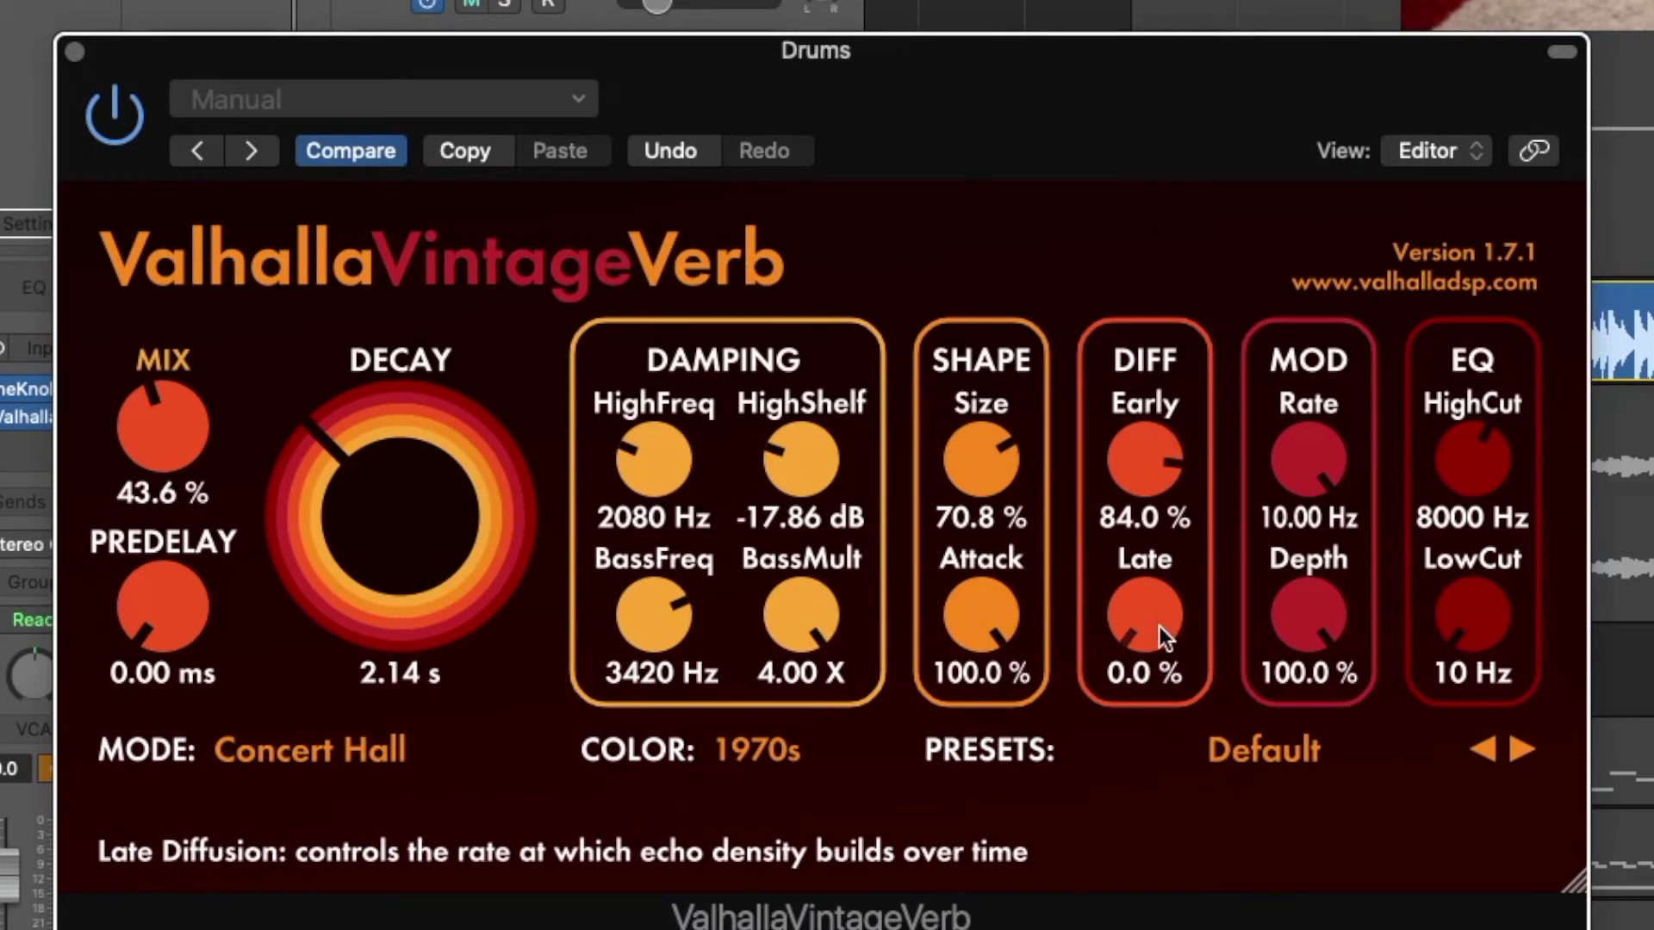
Step: Set the drum reverb's diffusion to 33.2% early and 17.2% late
left_click_drag(1160, 627, 1152, 240)
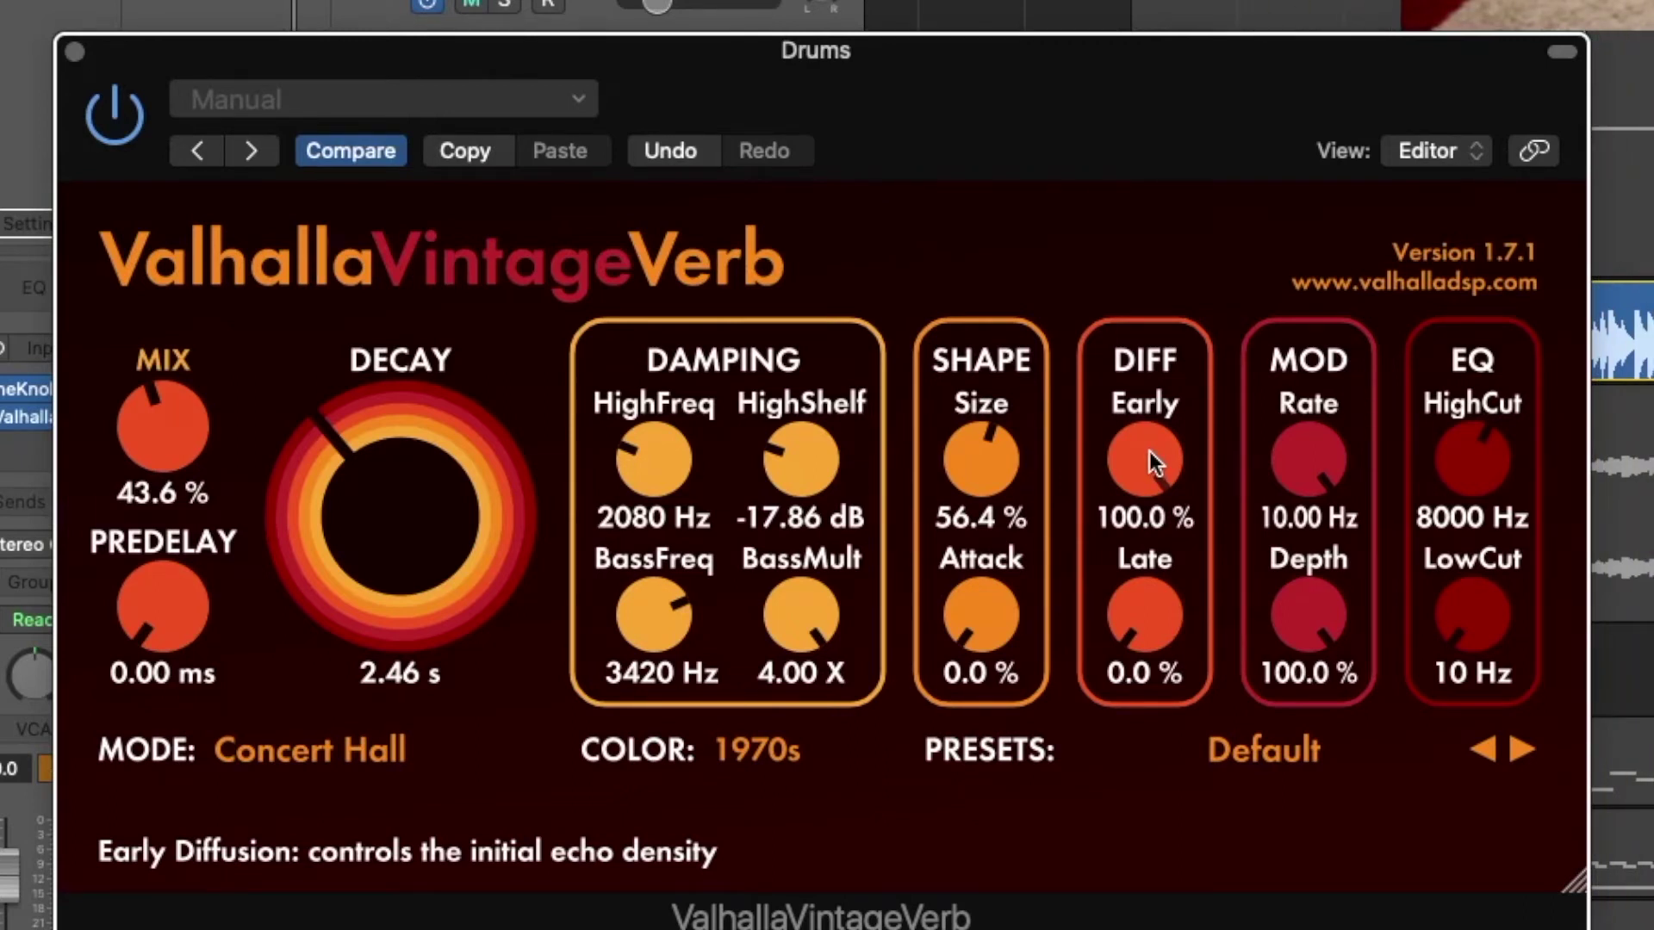
left_click_drag(1149, 451, 1101, 29)
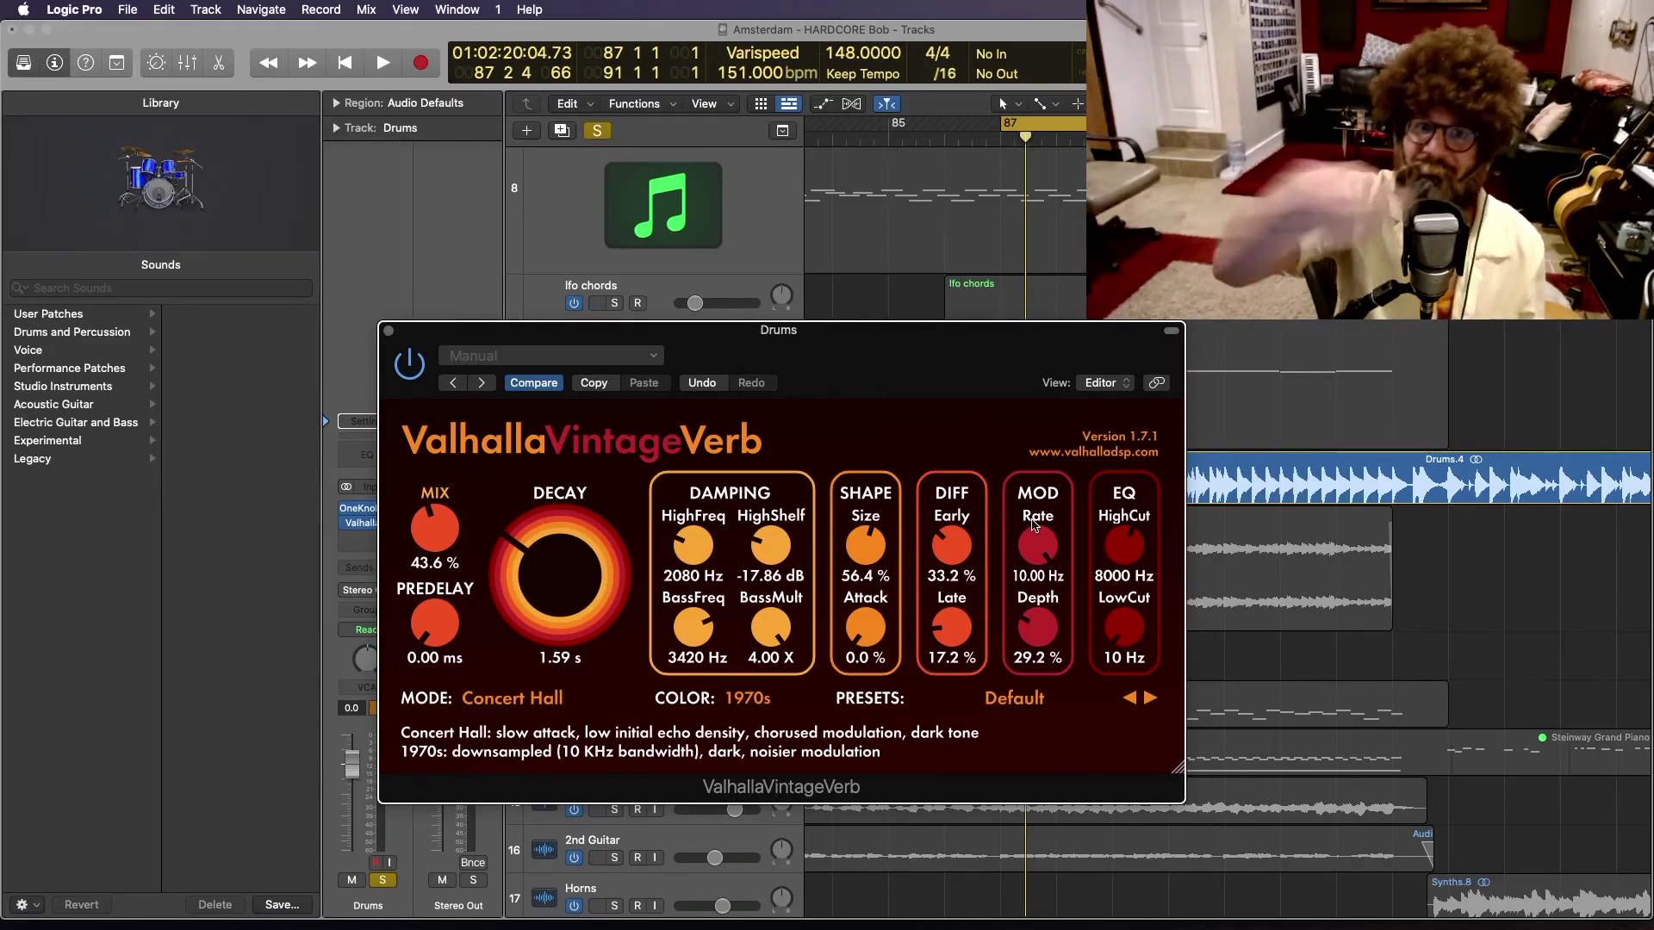
Step: Adjust the drum reverb's modulation depth and rate, and lower its high cut to 8610 Hz
mouse_move(1036, 629)
left_mouse_down()
mouse_move(1034, 644)
mouse_move(1026, 613)
left_mouse_up()
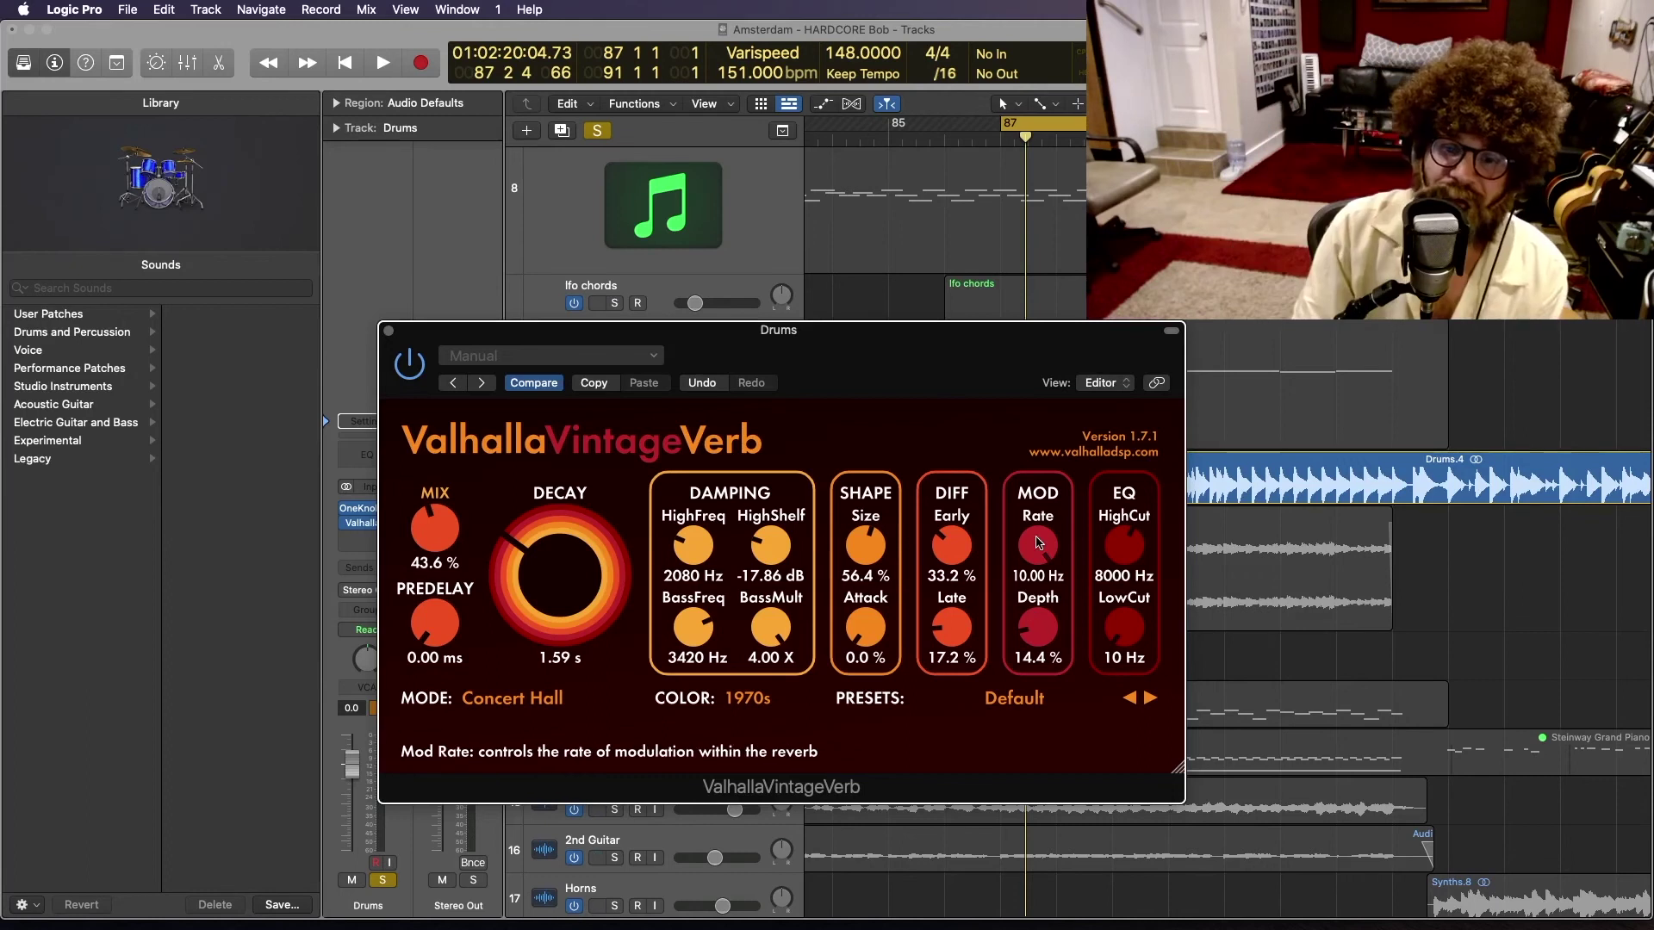
left_click_drag(1034, 551, 1031, 571)
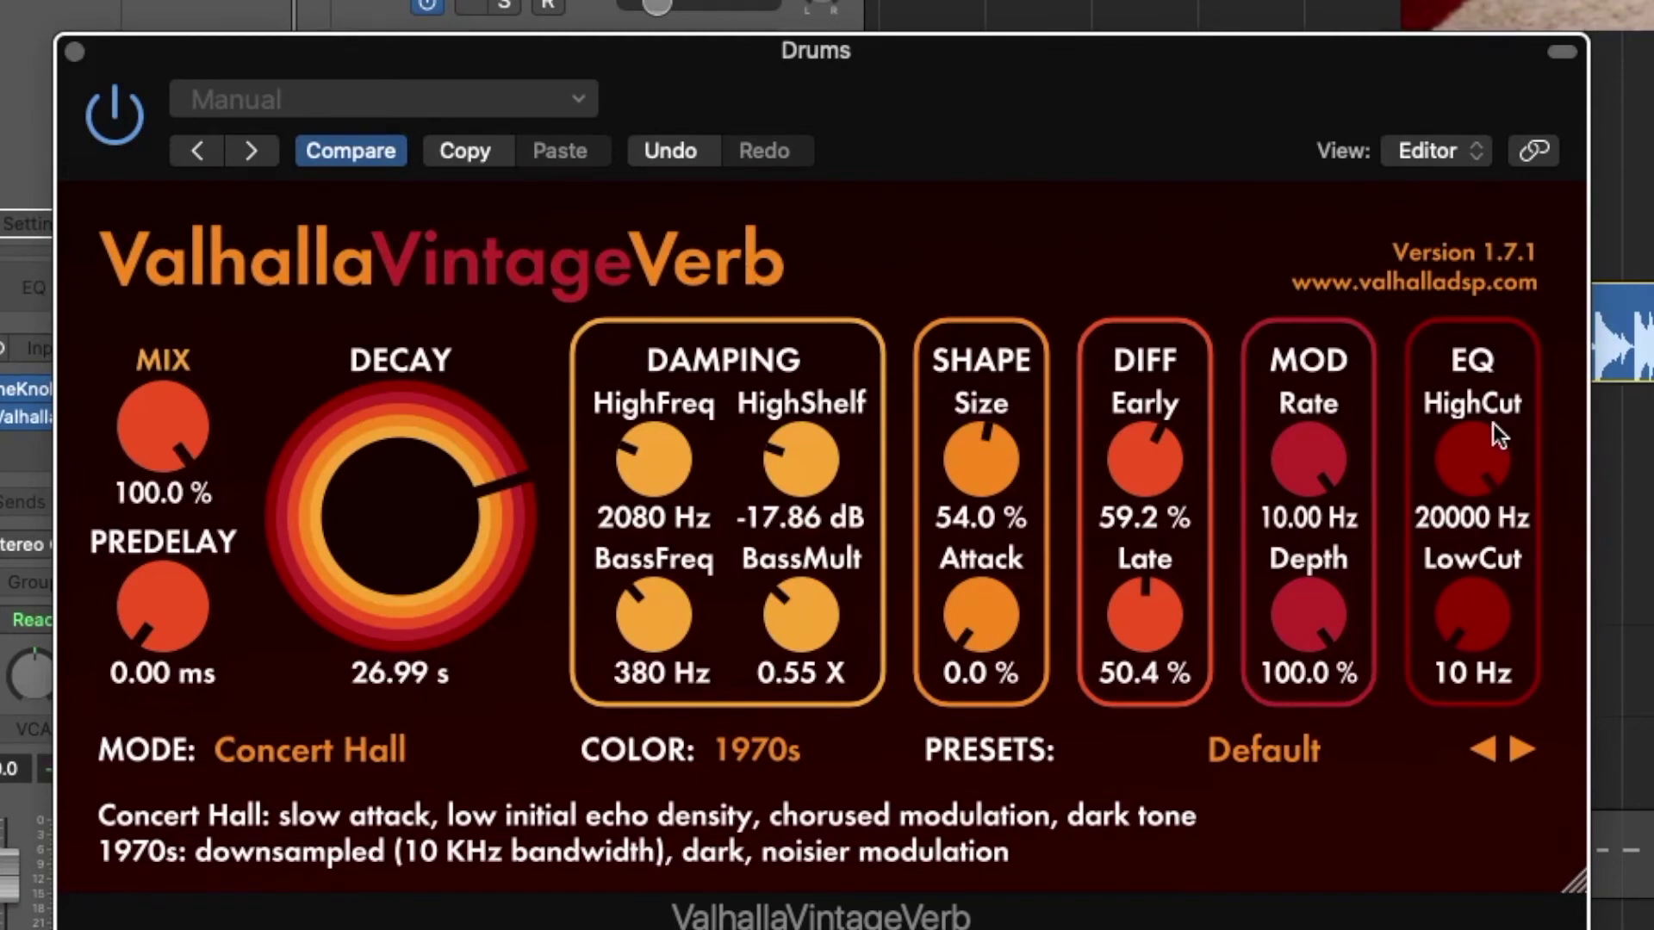
left_click_drag(1492, 422, 1484, 539)
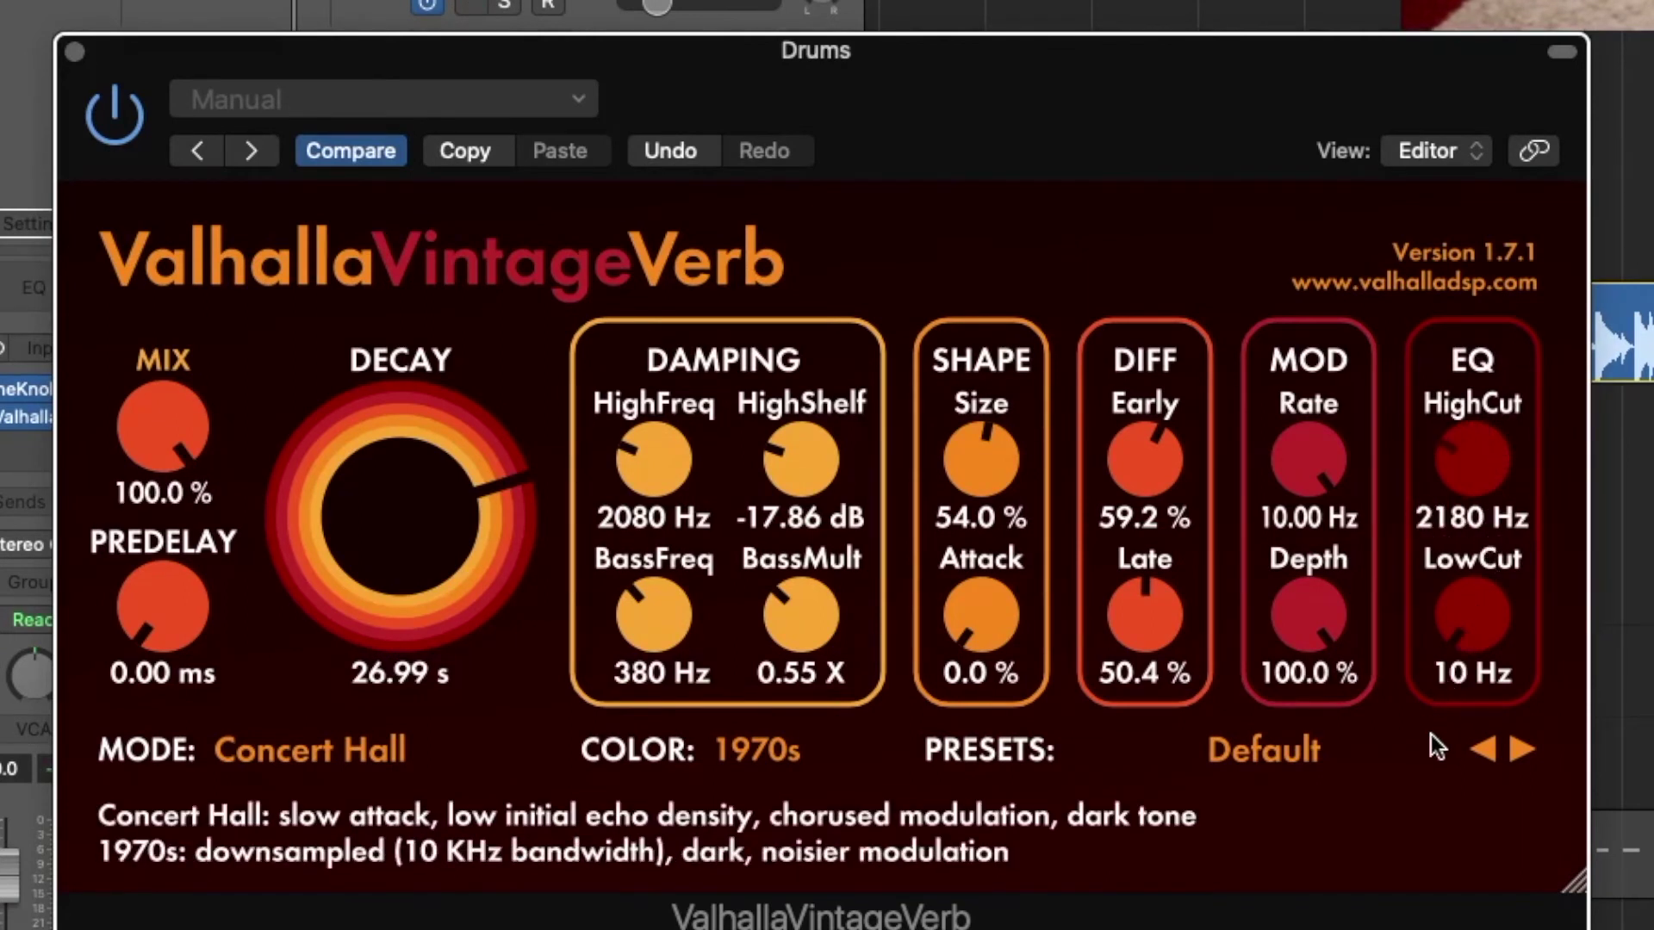
left_click_drag(1430, 734, 1421, 799)
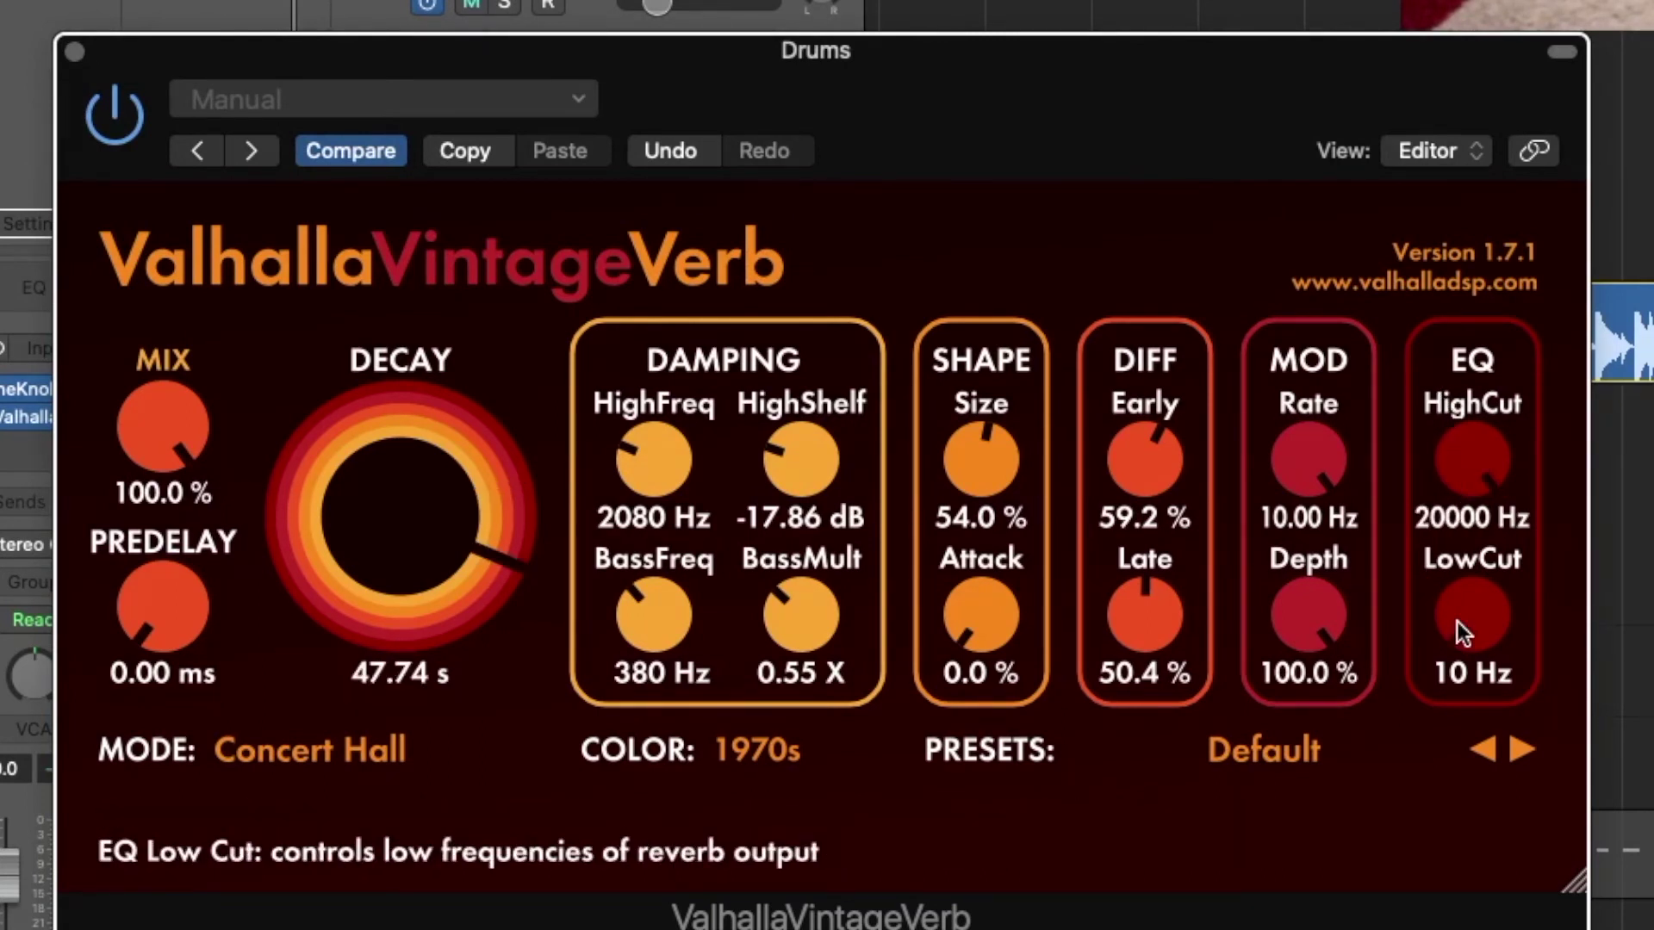
Step: Raise the drum reverb's low cut to about 380 Hz
left_click_drag(1456, 622, 1447, 536)
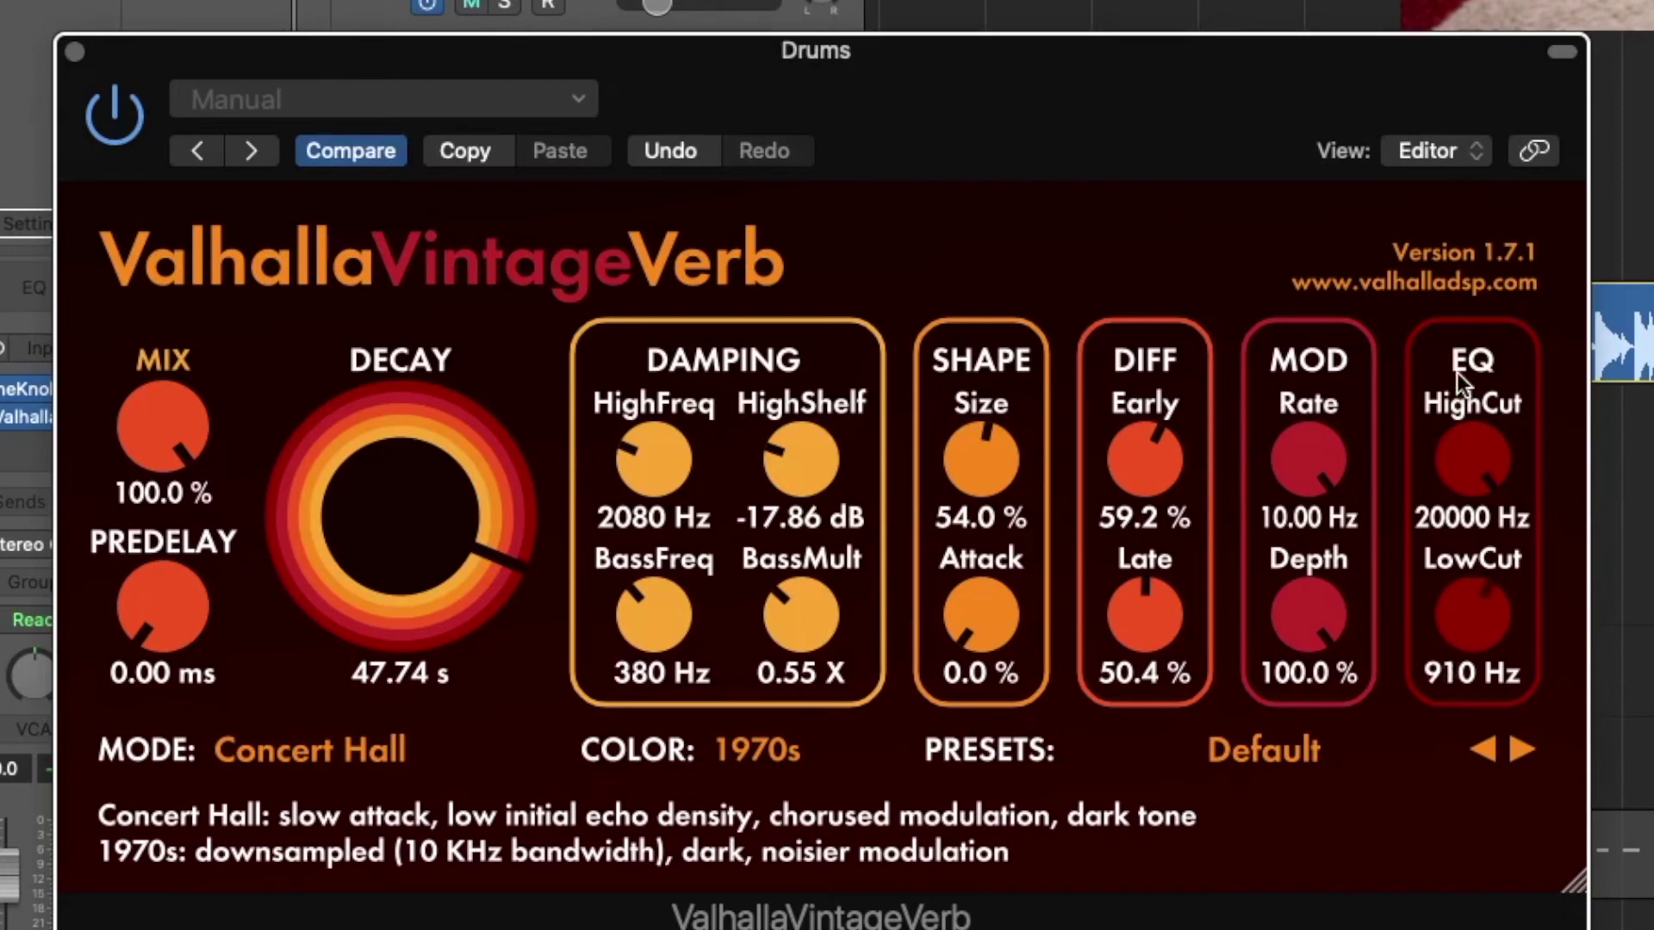
left_click_drag(1456, 372, 1469, 301)
left_click_drag(1492, 632, 1502, 567)
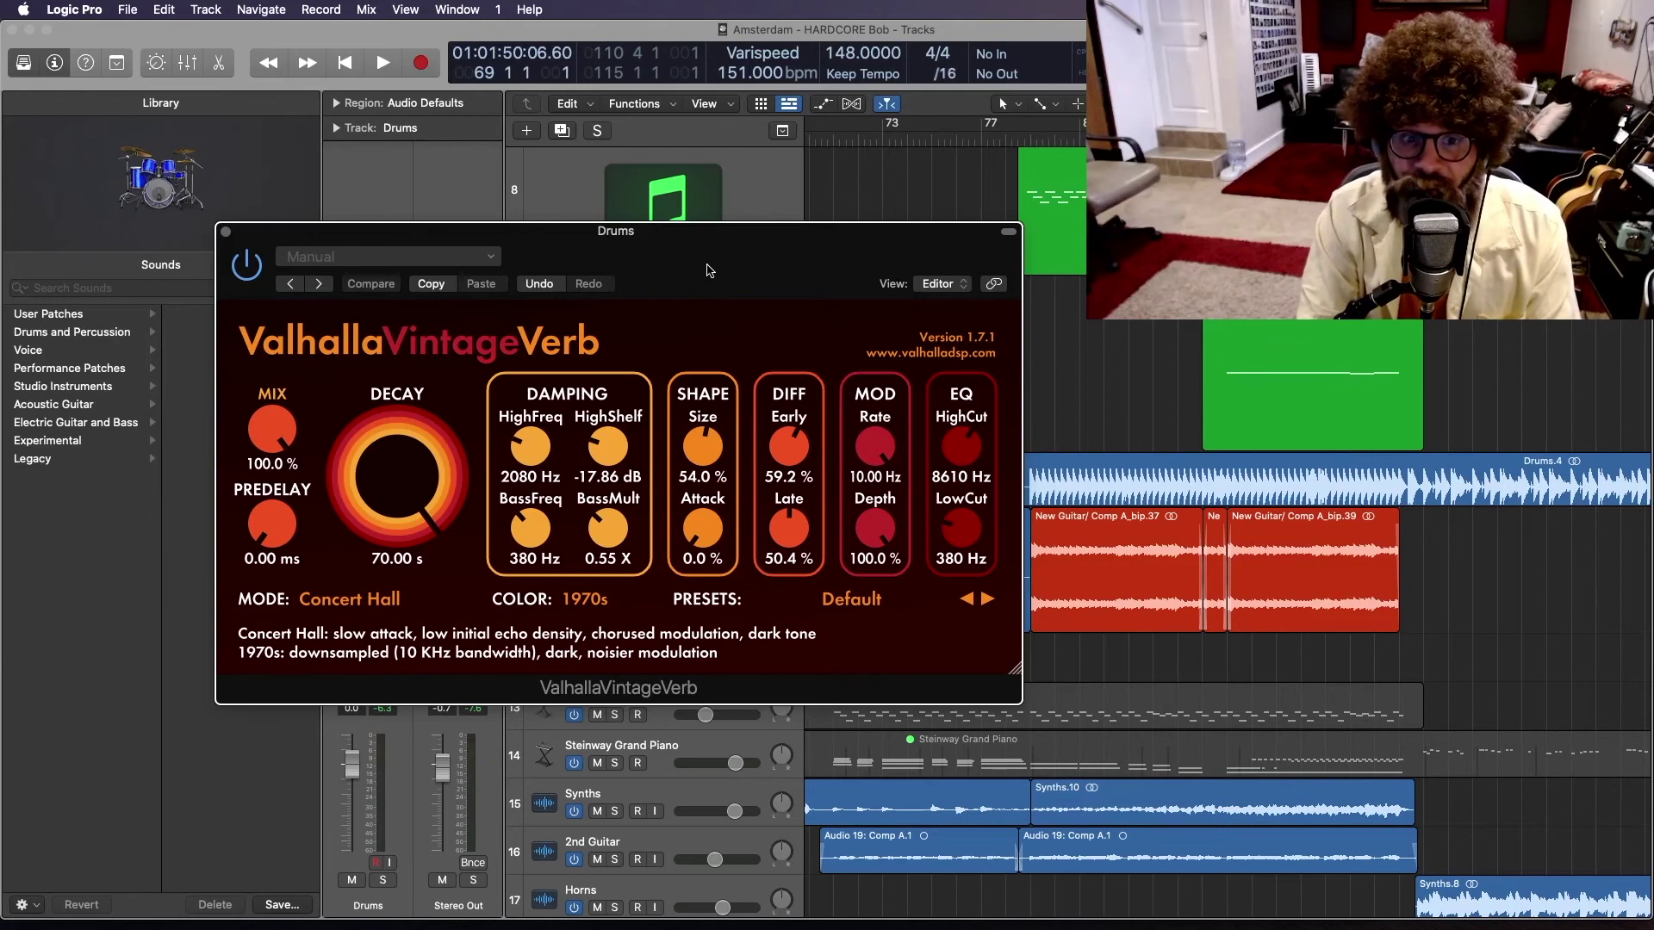
left_click_drag(711, 285, 713, 292)
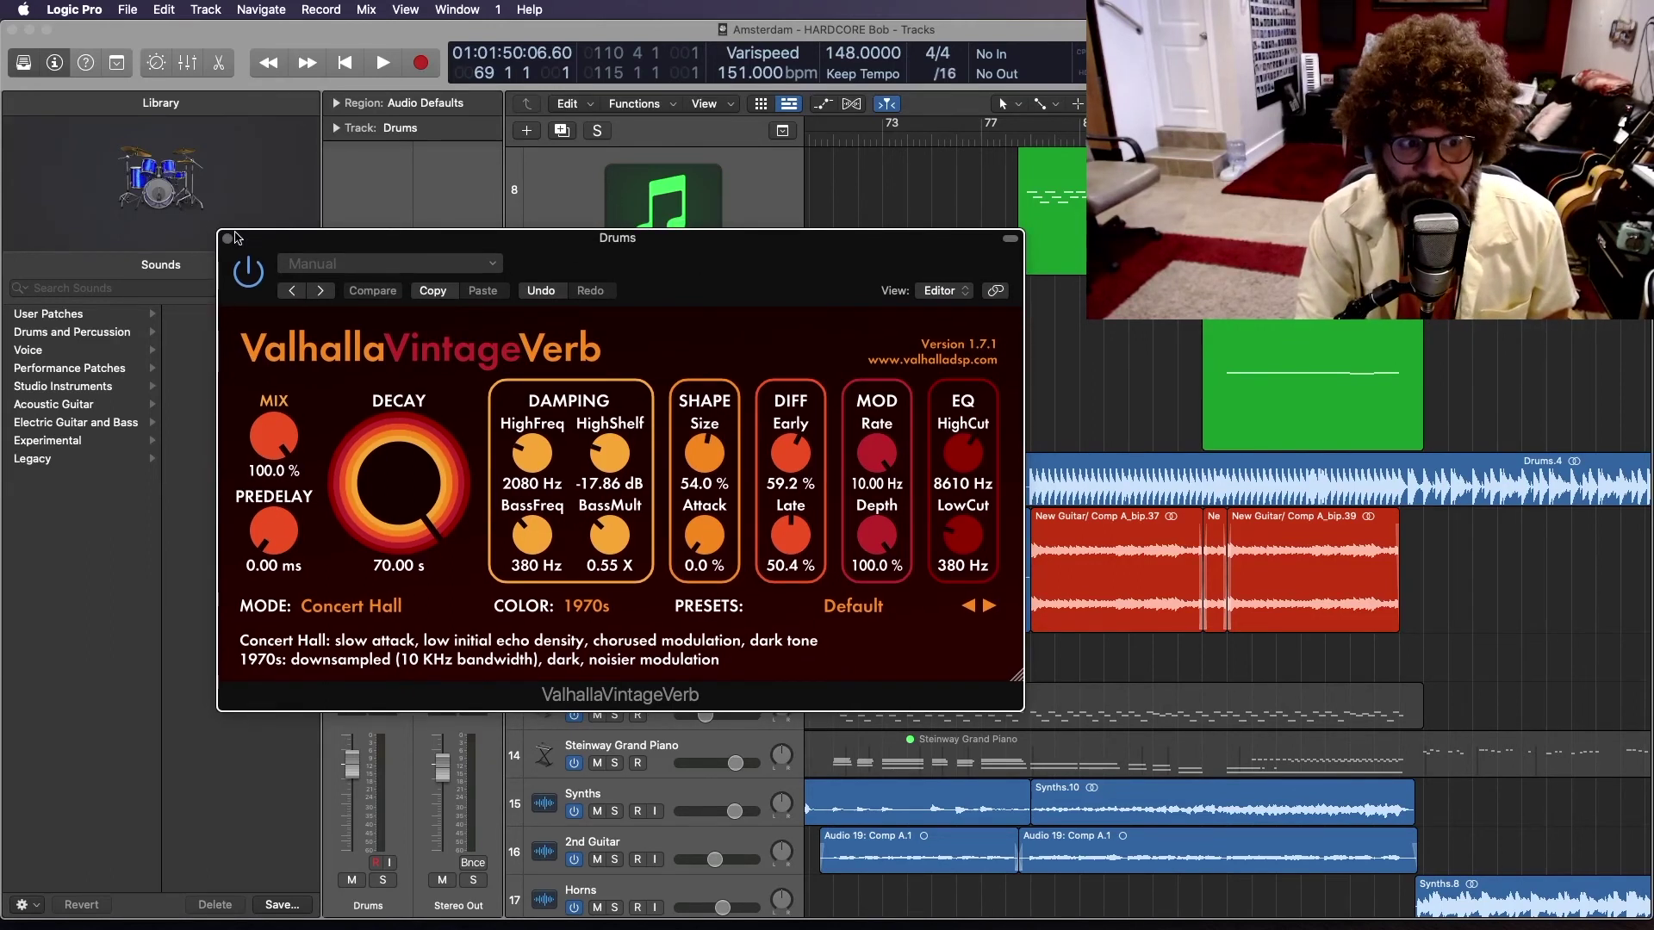
Step: Set the guitar VintageVerb mix to 100% and lengthen its decay
left_click_drag(734, 262, 677, 327)
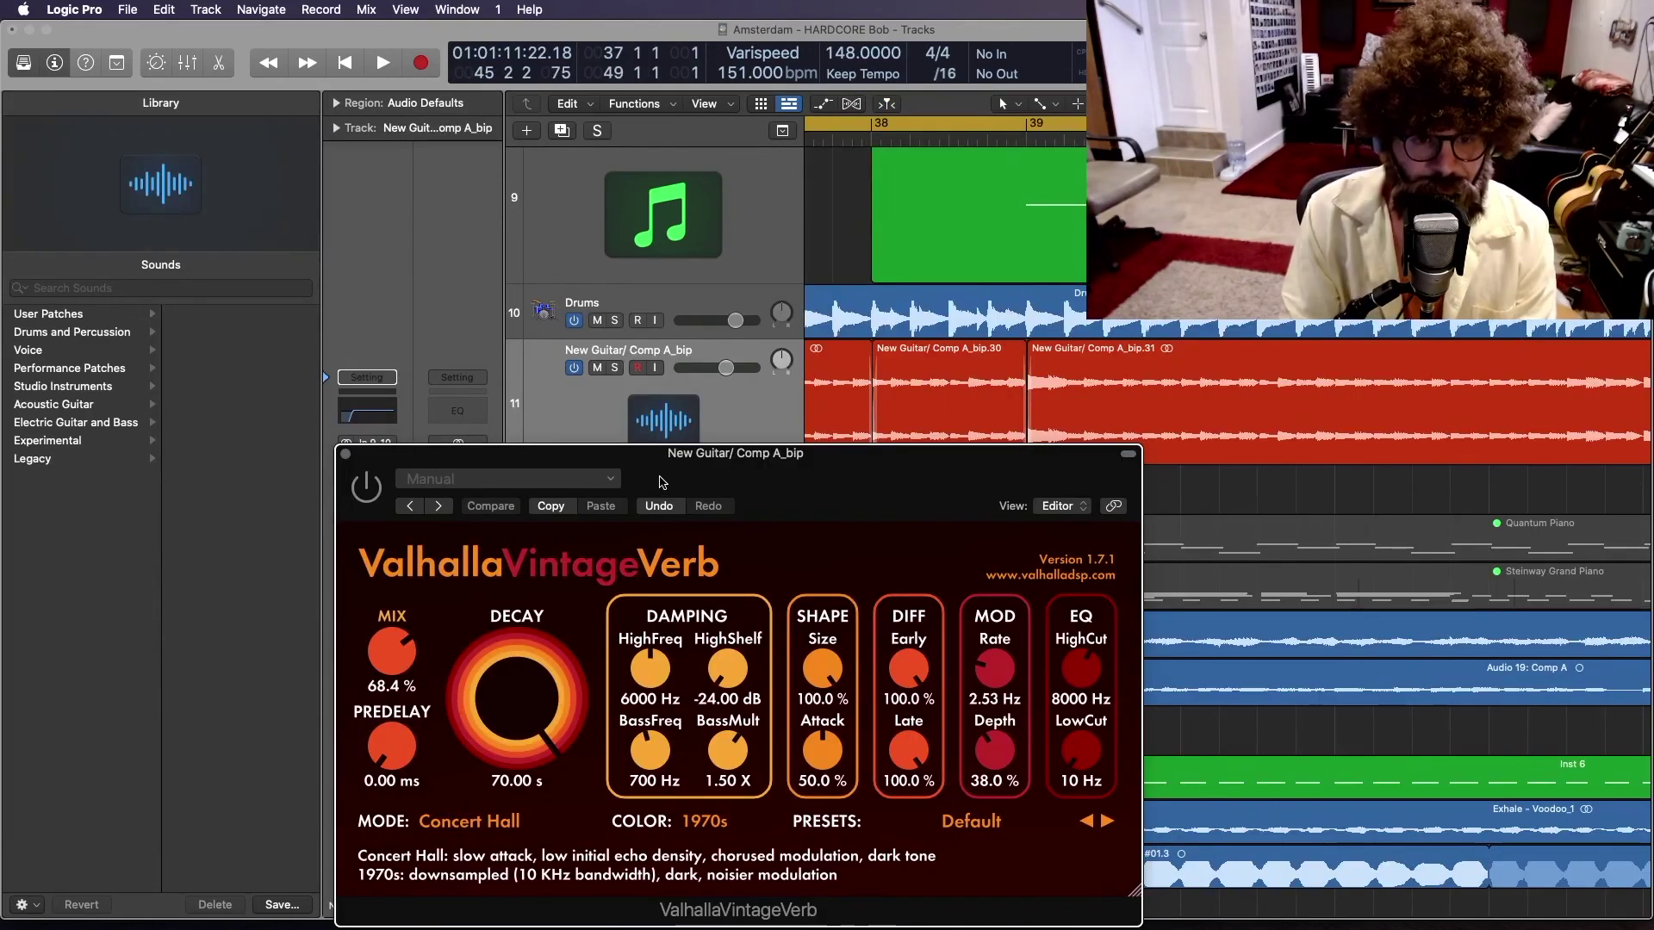
left_click_drag(689, 420, 624, 449)
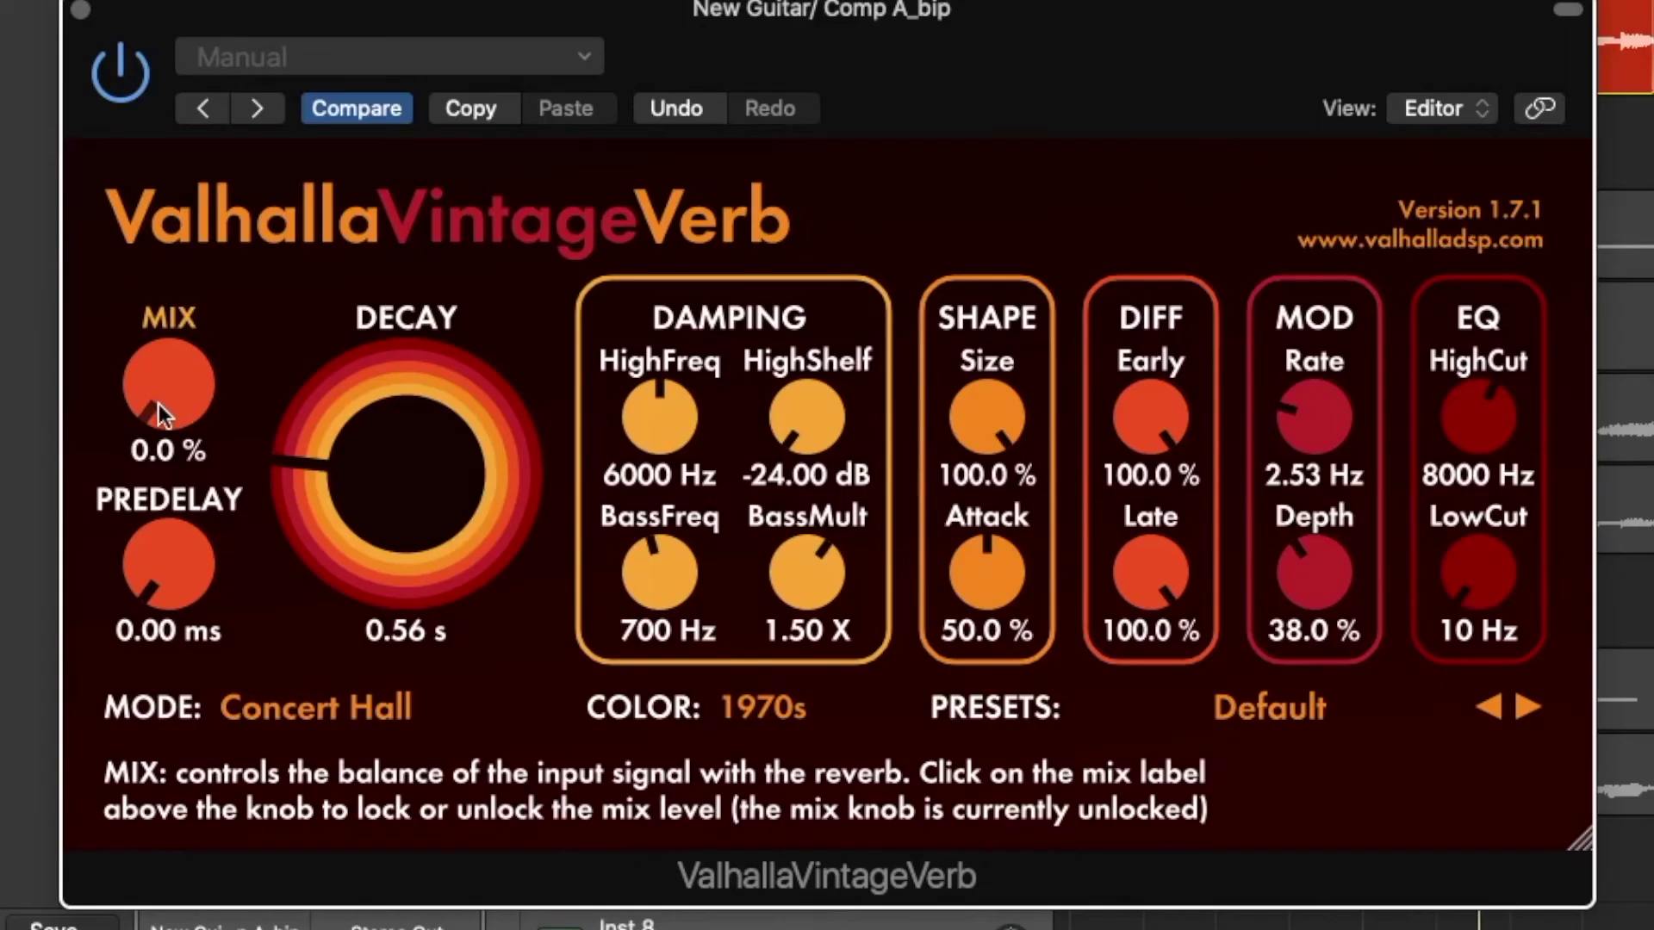
left_click_drag(334, 626, 326, 590)
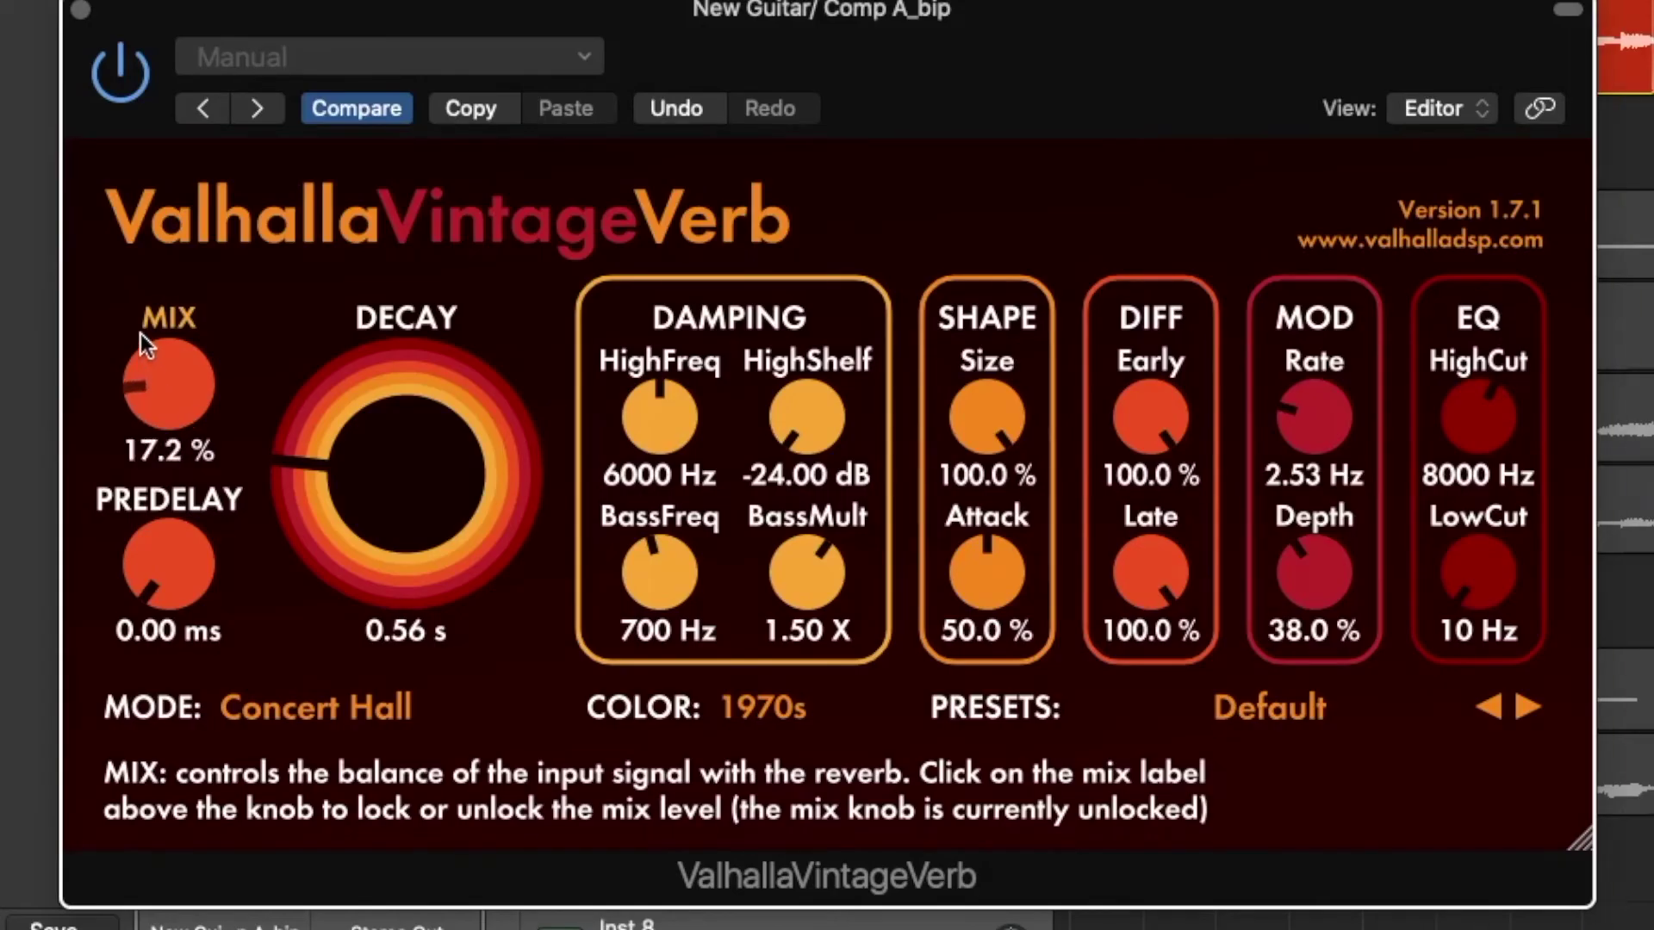
left_click_drag(142, 333, 340, 199)
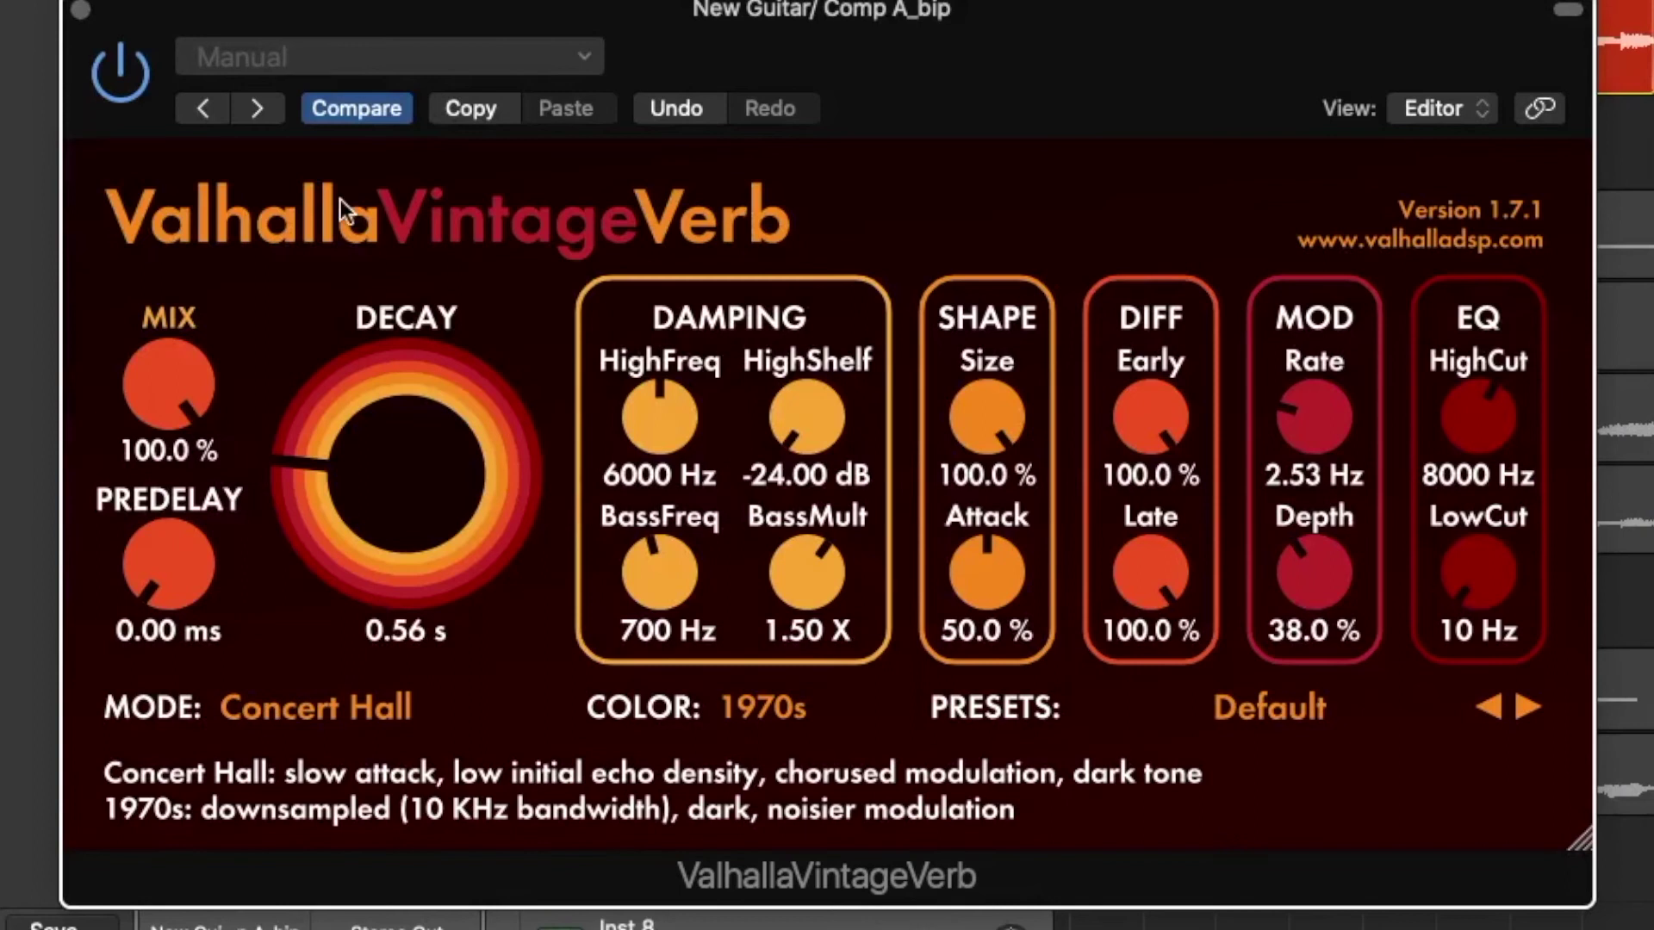
left_click_drag(312, 400, 262, 154)
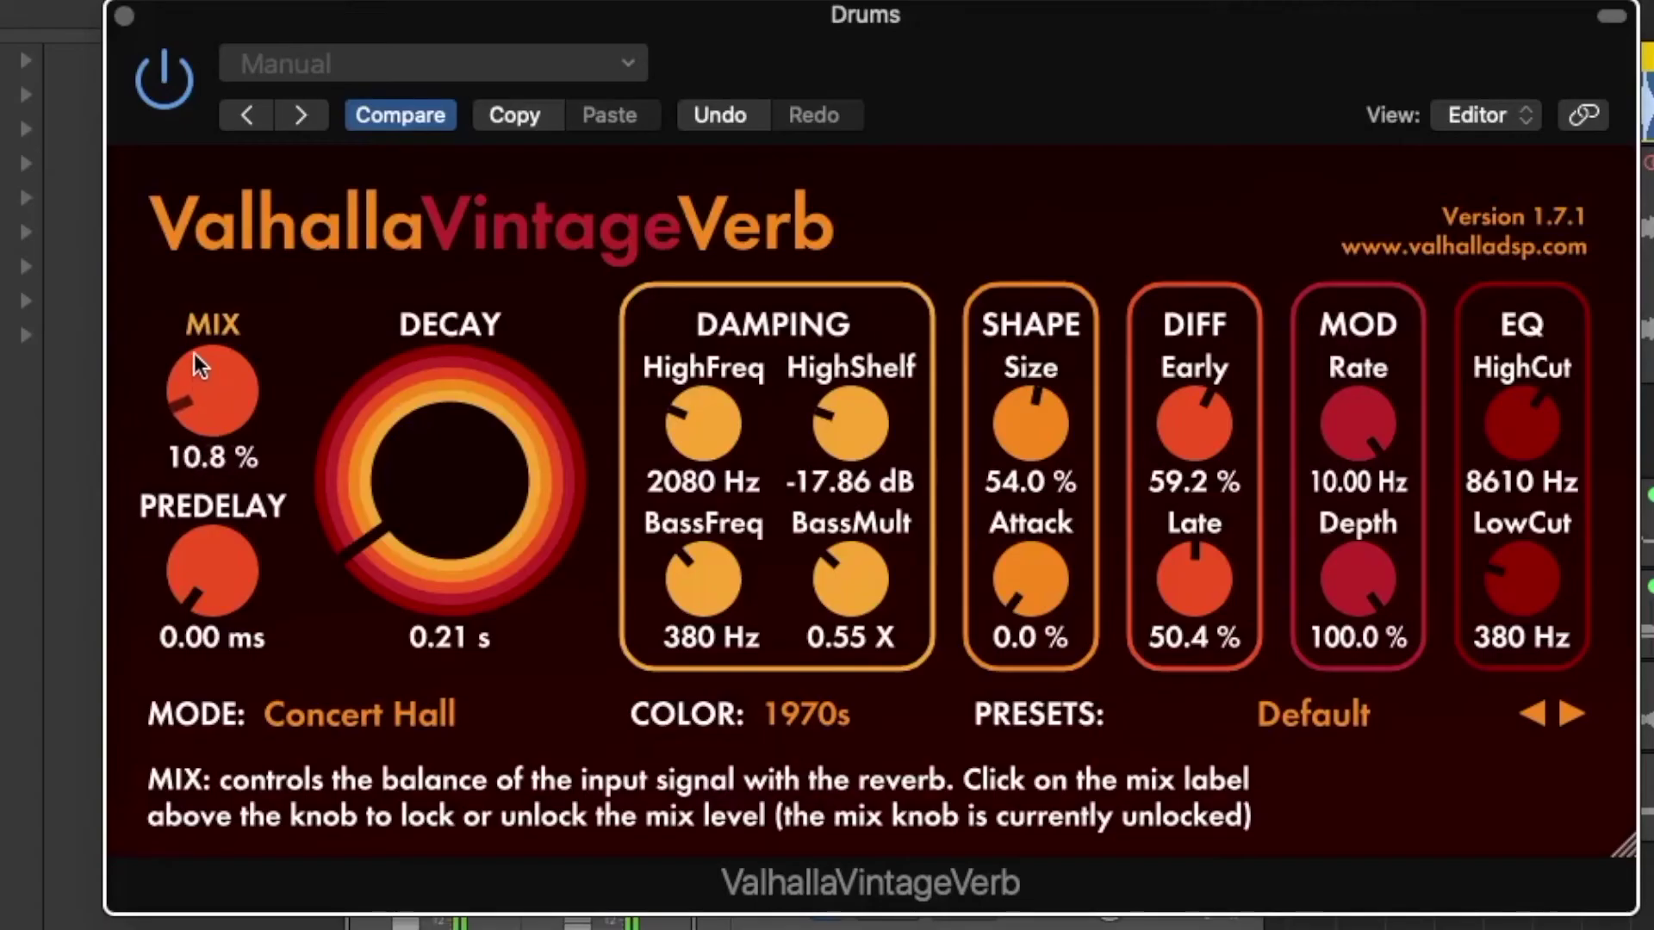
Step: Bring the Drums reverb to 100% mix and a 70 s decay
left_click_drag(193, 353, 190, 298)
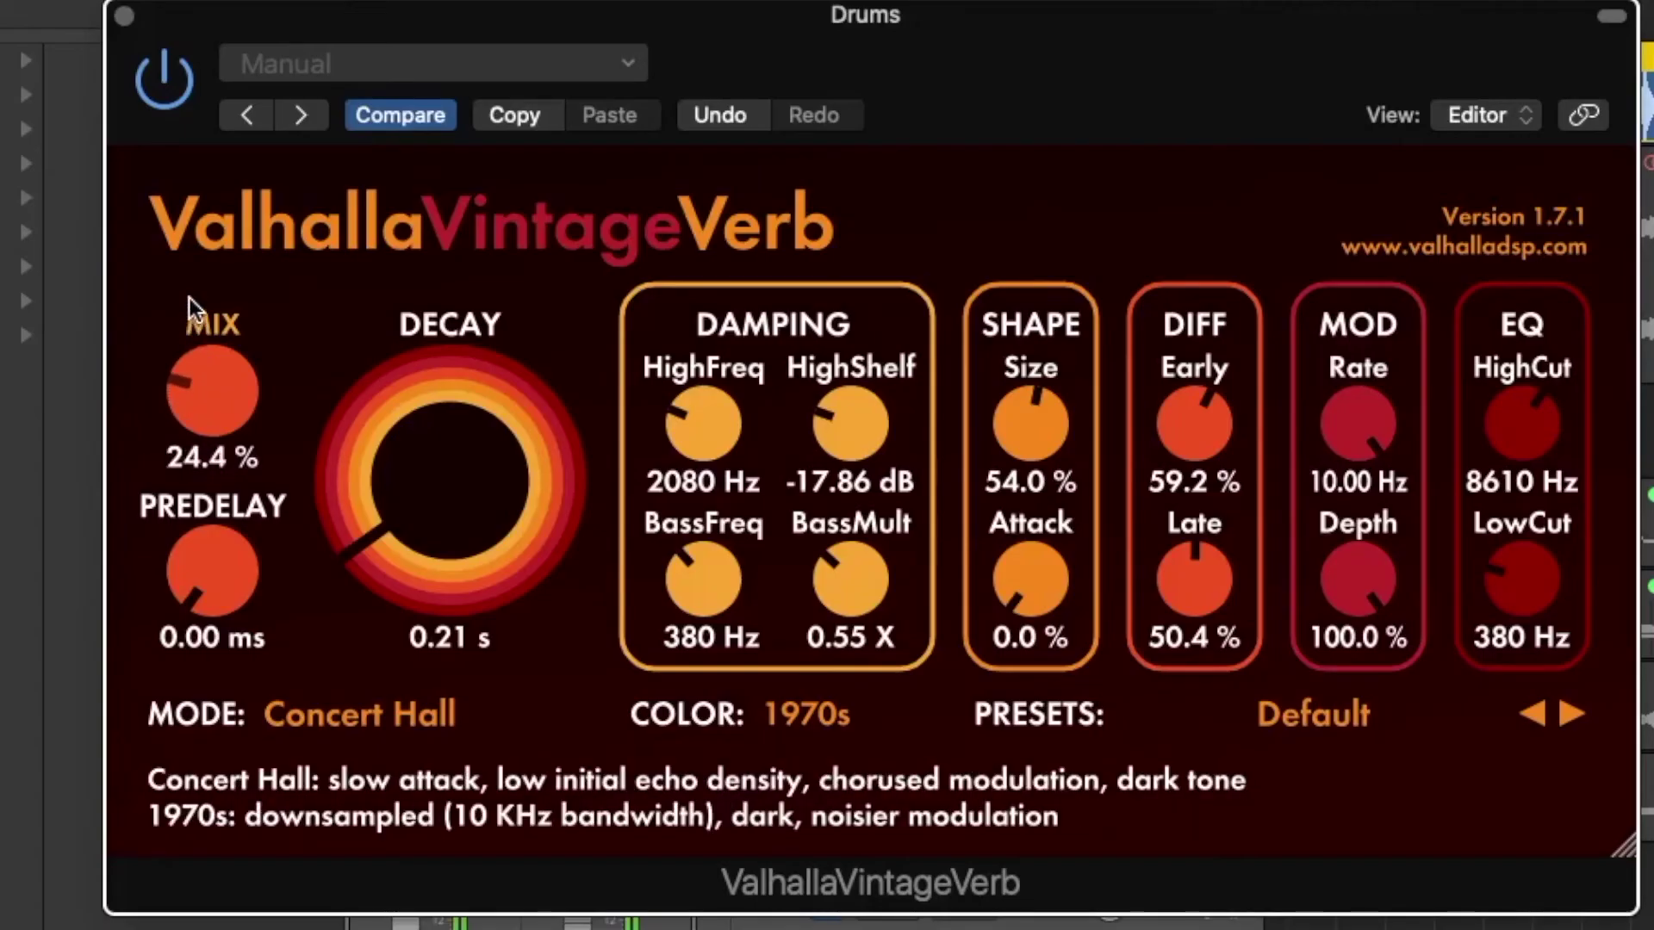
left_click_drag(188, 386, 412, 303)
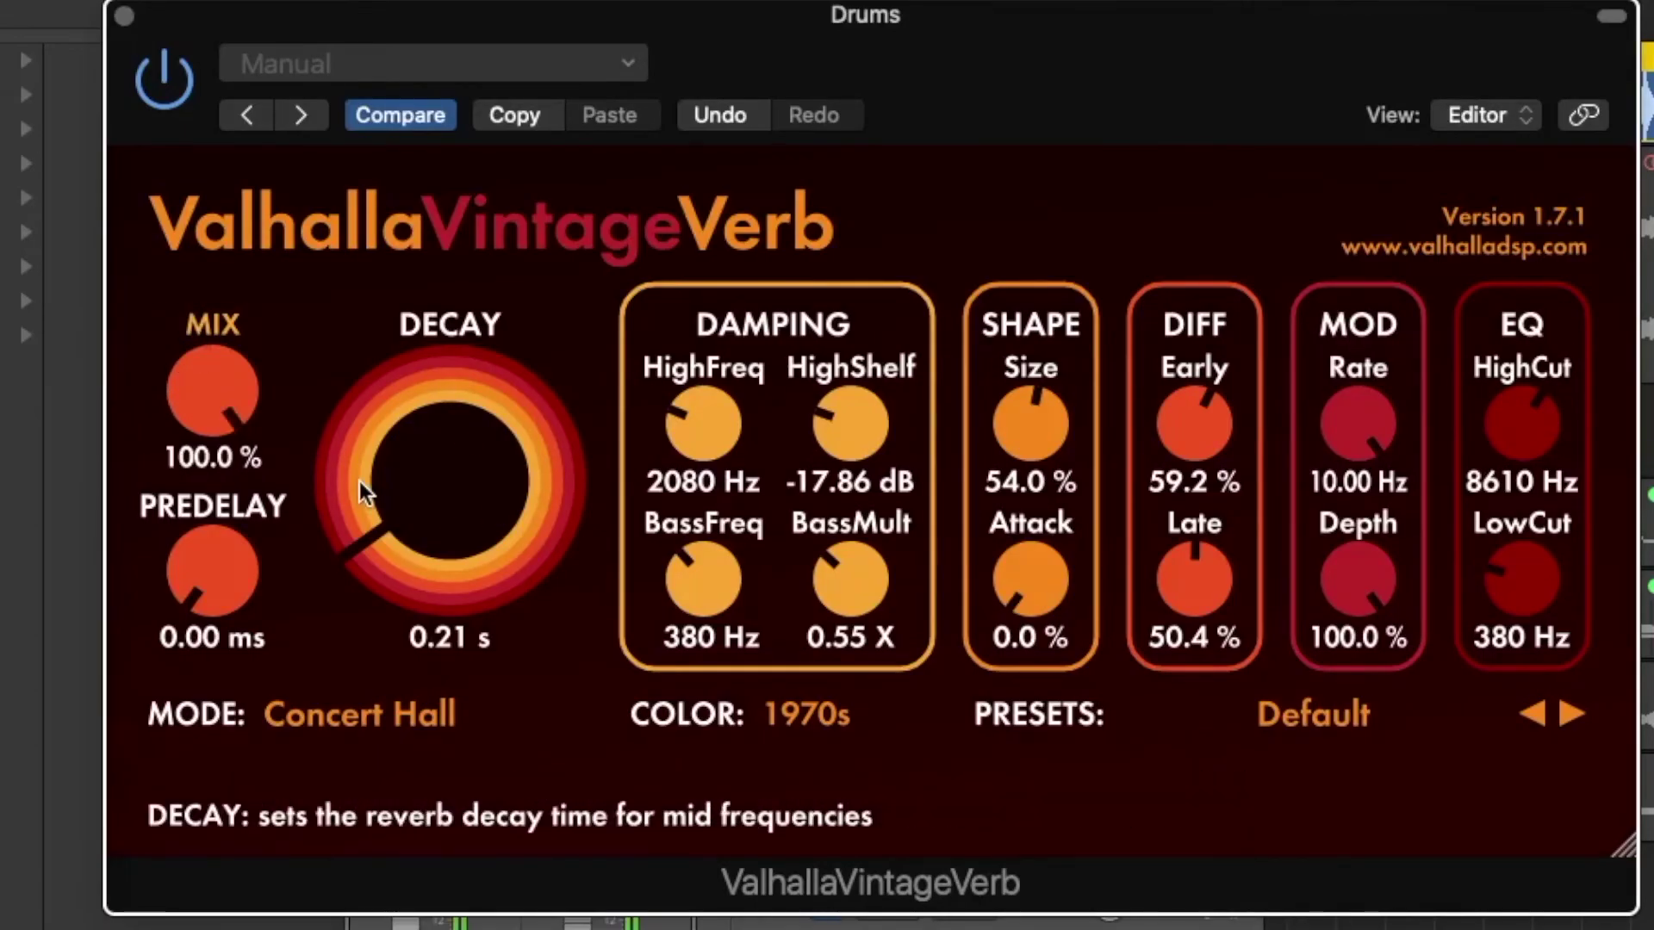
left_click_drag(360, 480, 362, 258)
Step: Raise HighFreq to 20000 Hz, HighShelf to -2.02 dB, BassFreq to 9500 Hz and Early diffusion to 100%
left_click_drag(703, 410, 699, 95)
left_click_drag(856, 418, 856, 284)
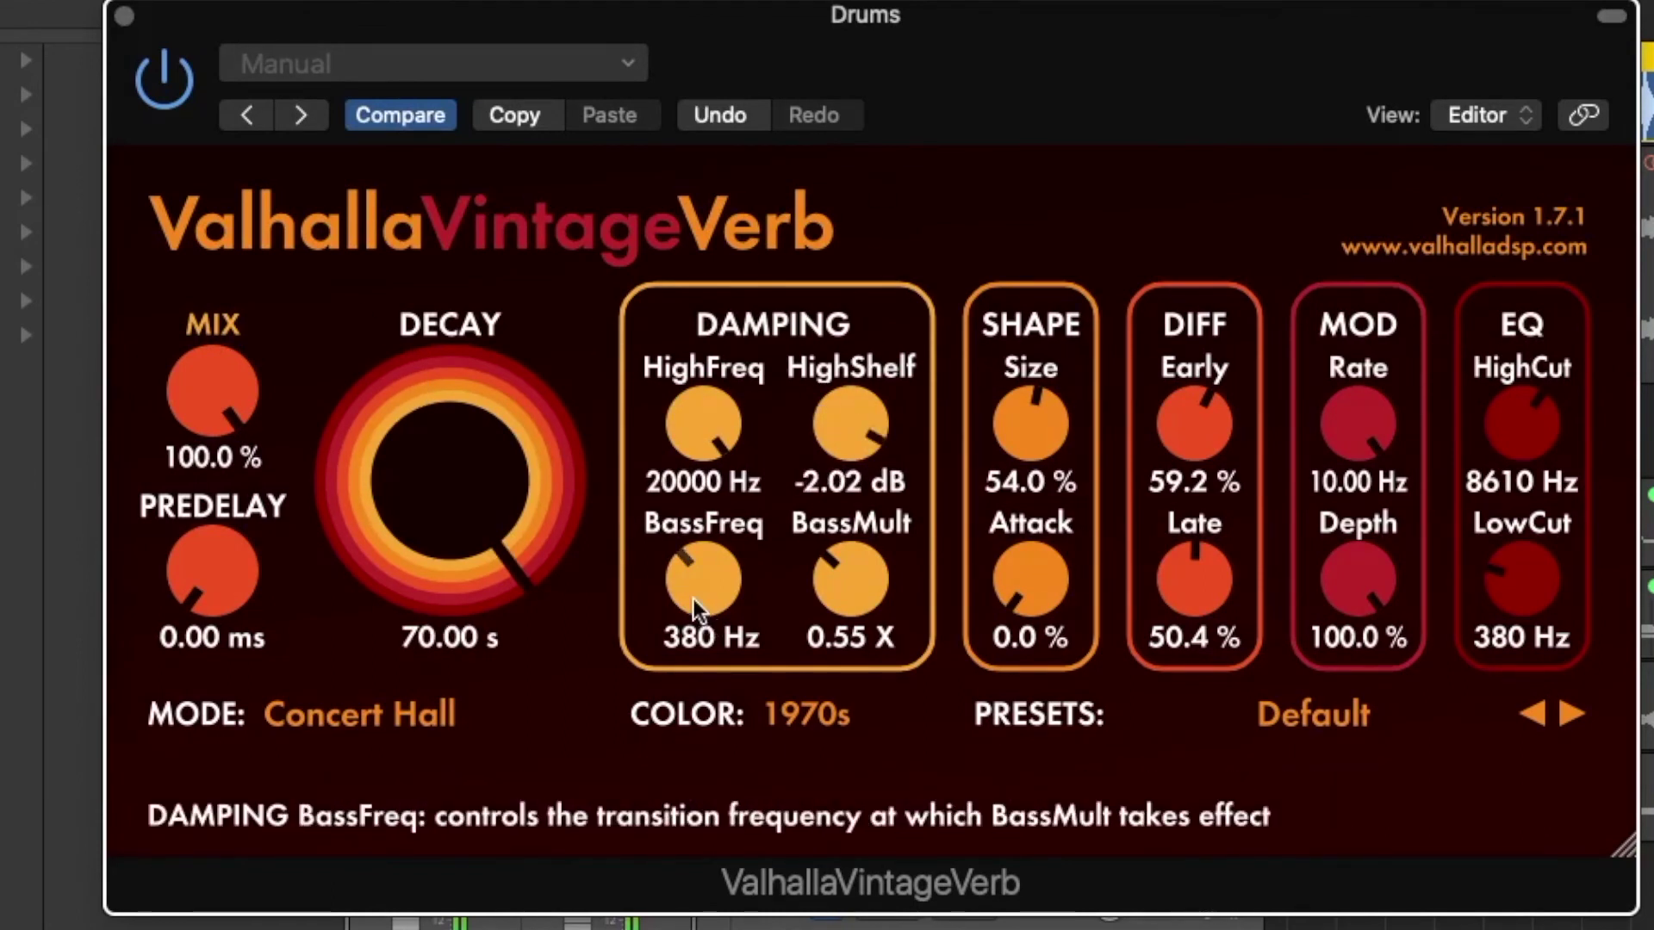
left_click_drag(694, 598, 710, 384)
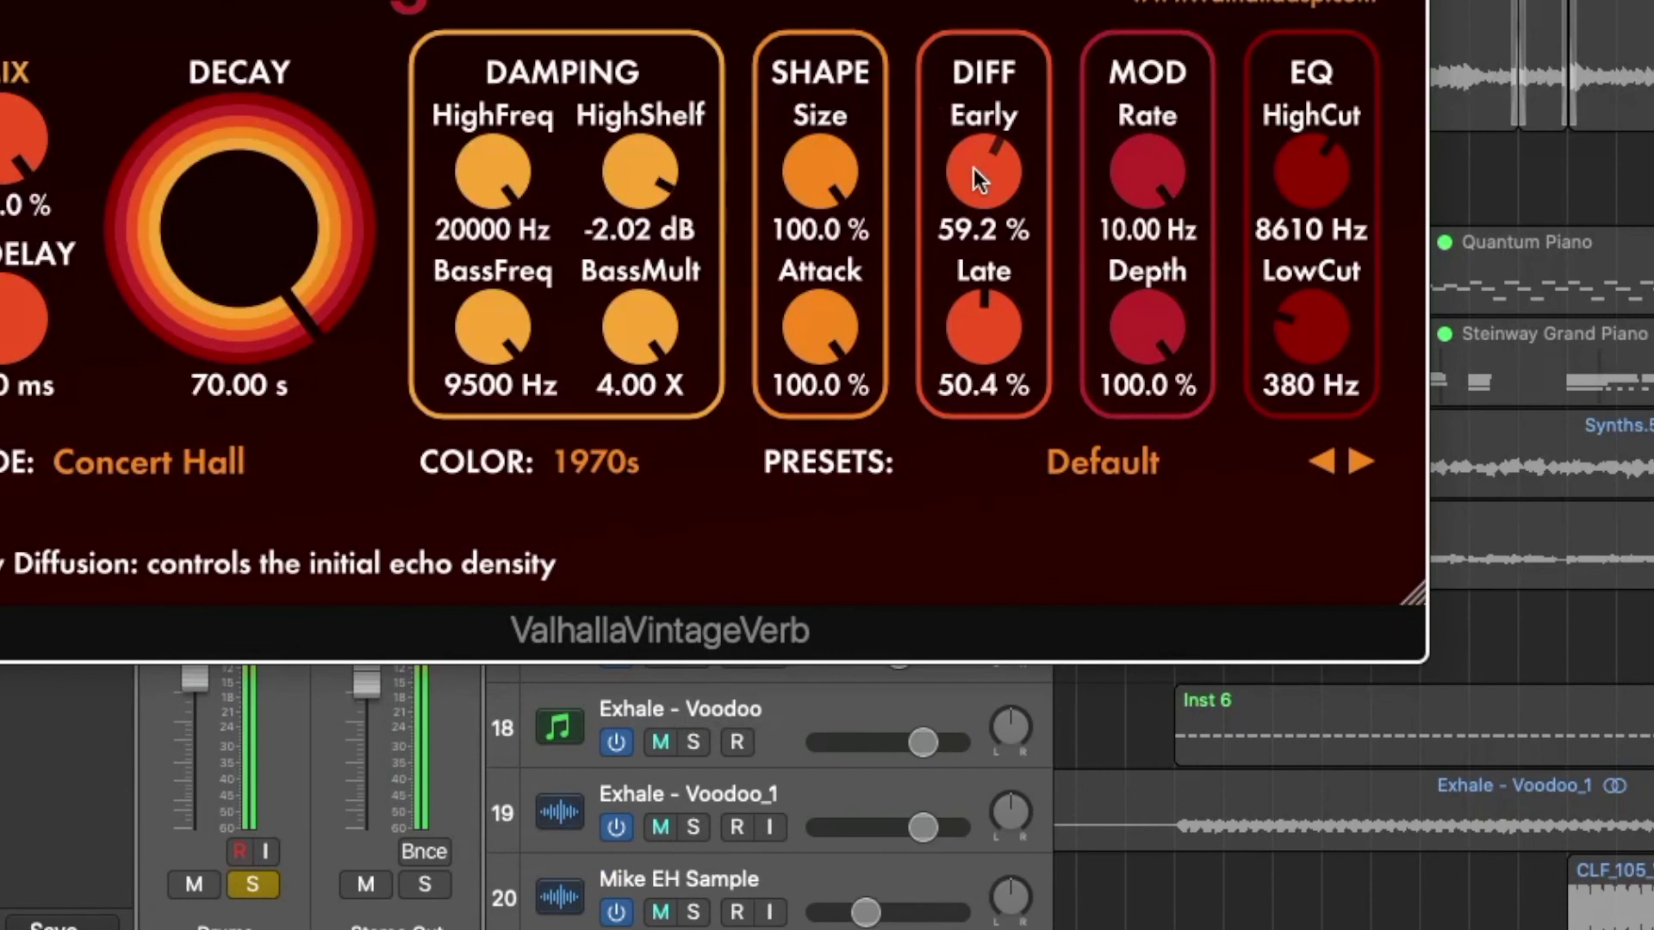
left_click_drag(974, 152, 995, 2)
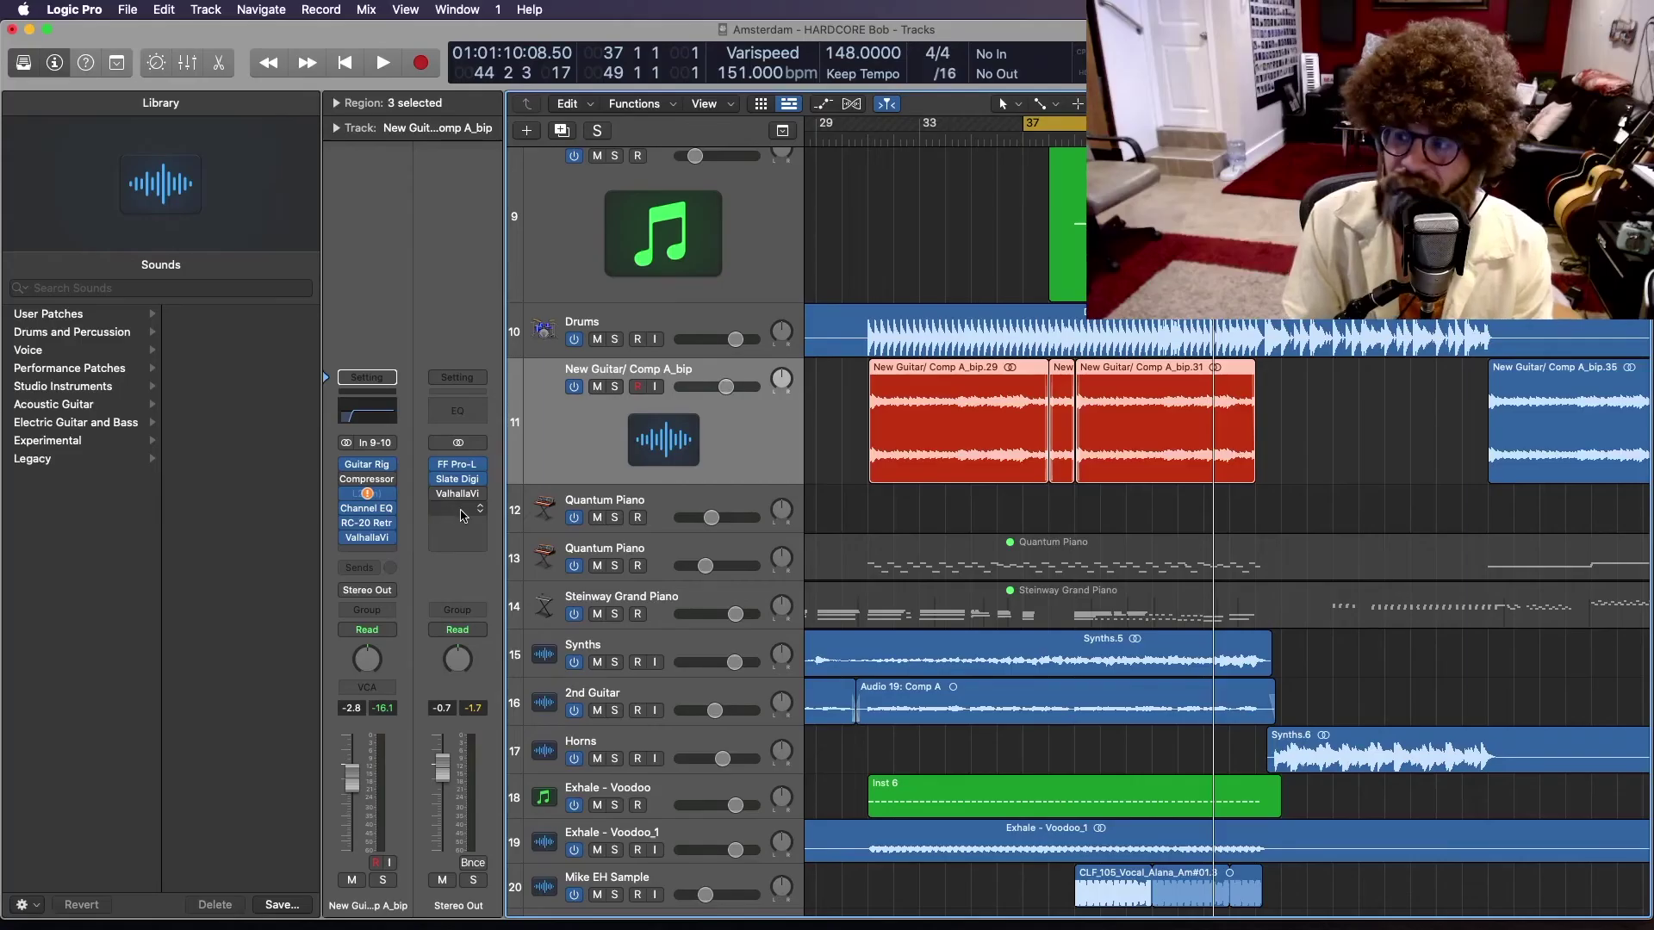
Step: Open the Stereo Out VintageVerb, raise its mix to about 94% and lengthen the decay
left_click(457, 493)
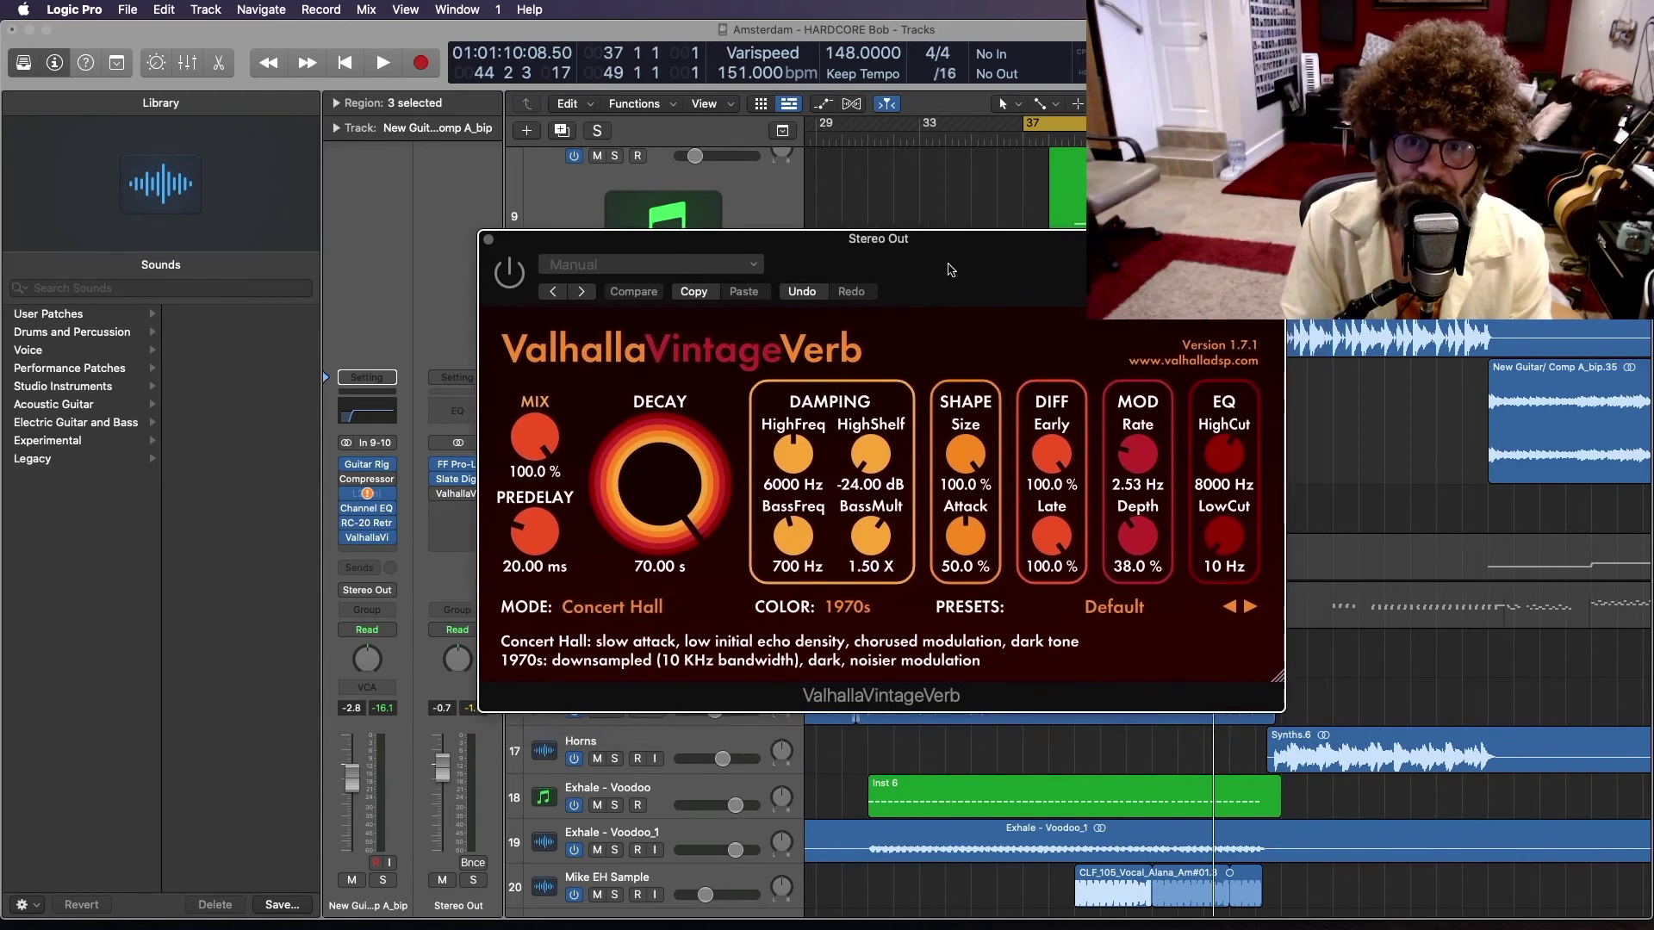
left_click_drag(950, 269, 793, 335)
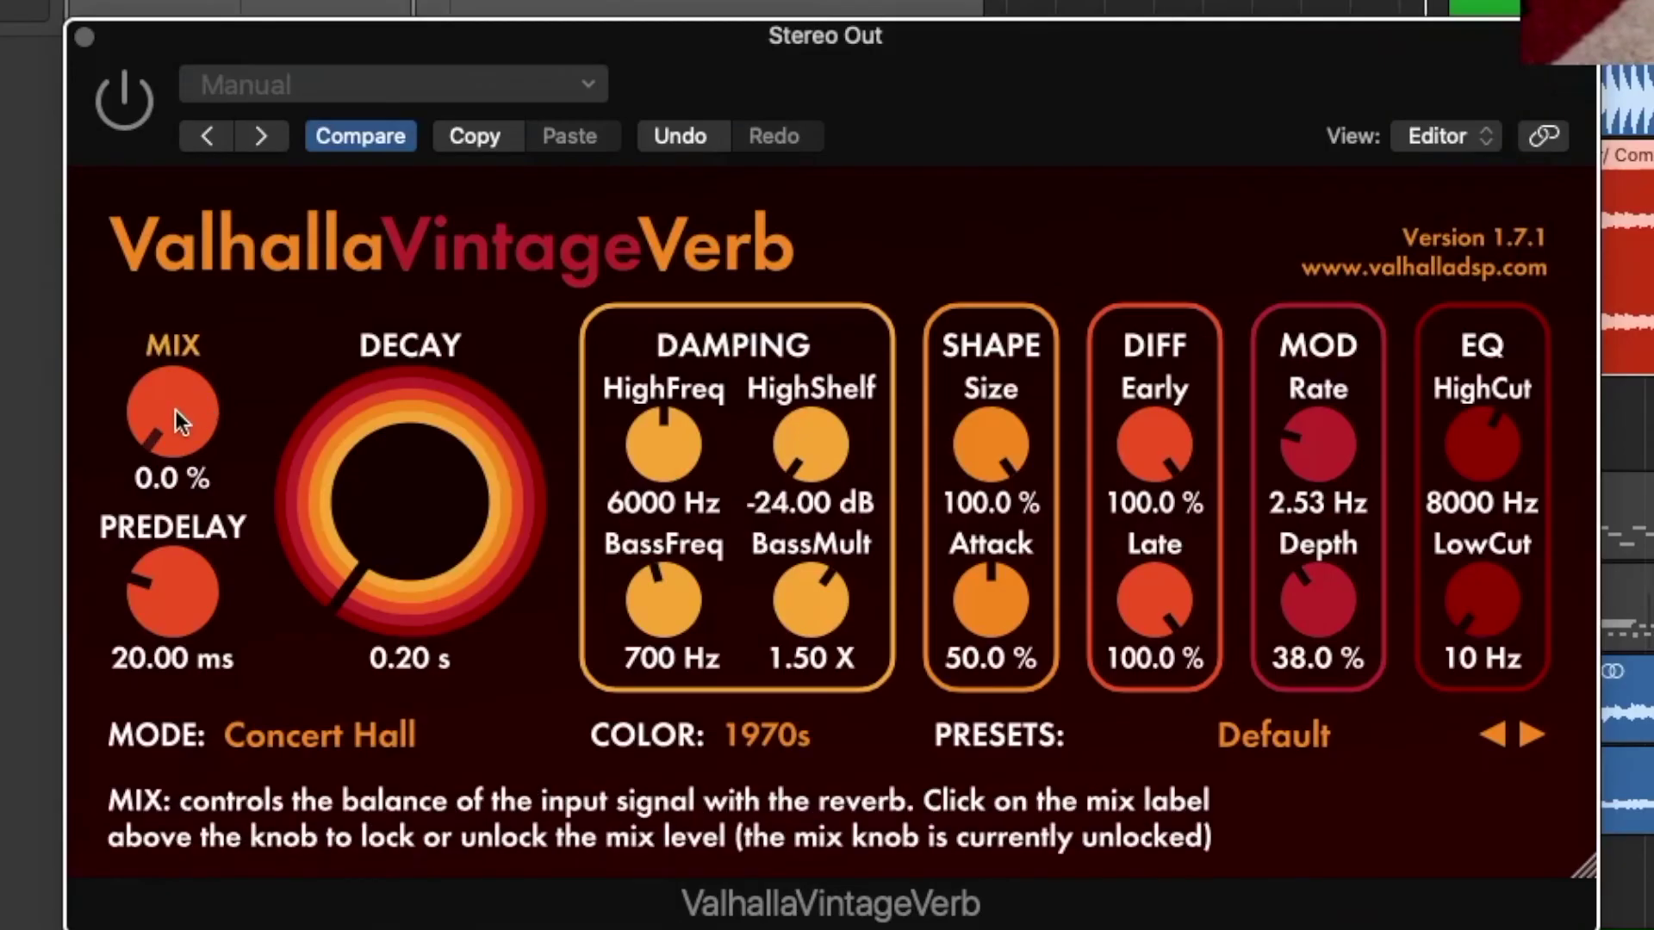
left_click_drag(378, 501, 377, 493)
left_click_drag(172, 405, 189, 33)
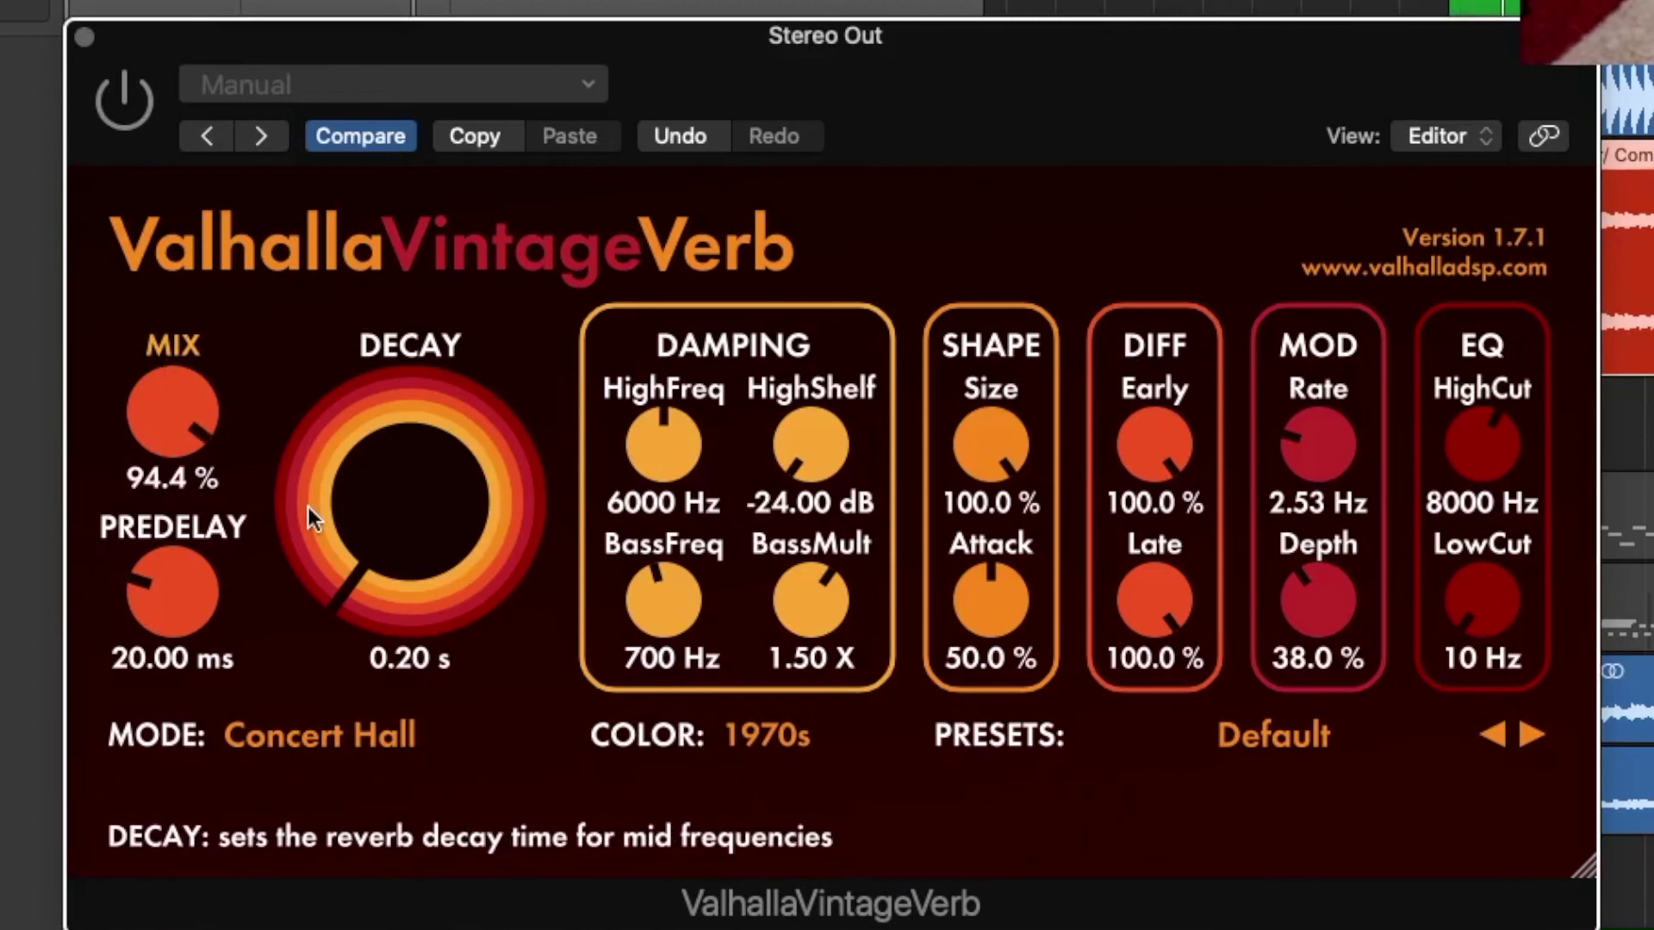
left_click_drag(309, 507, 306, 415)
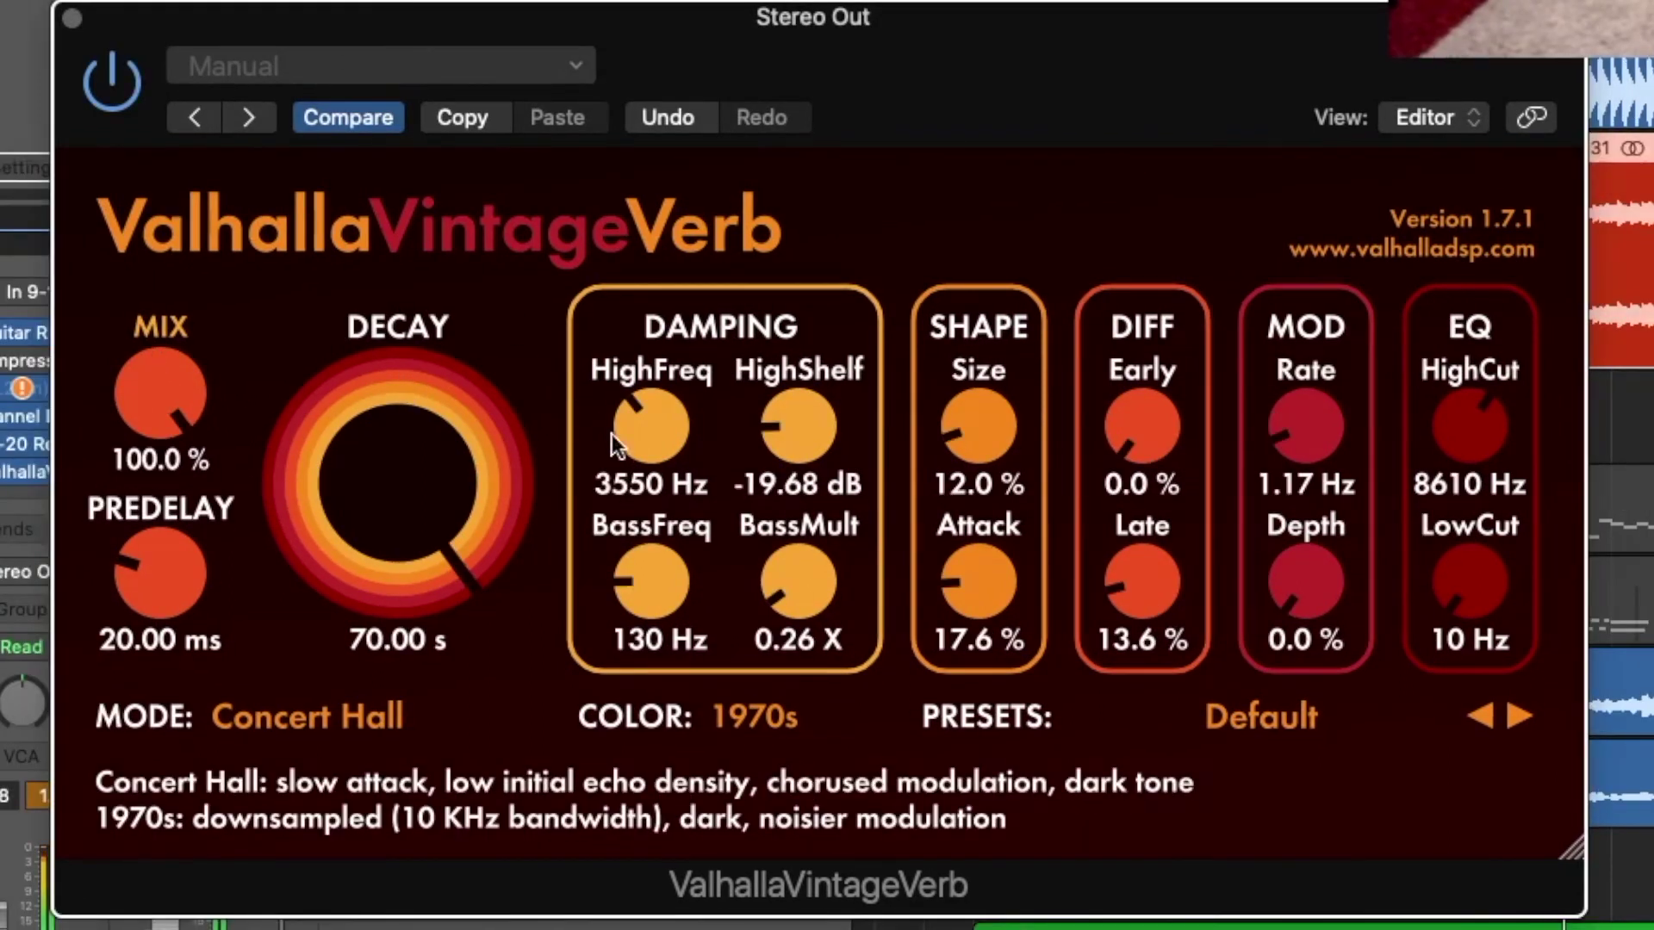
Step: Raise HighFreq damping to 20000 Hz and Size, Attack, Early and Late diffusion to 100%
left_click_drag(668, 426, 665, 172)
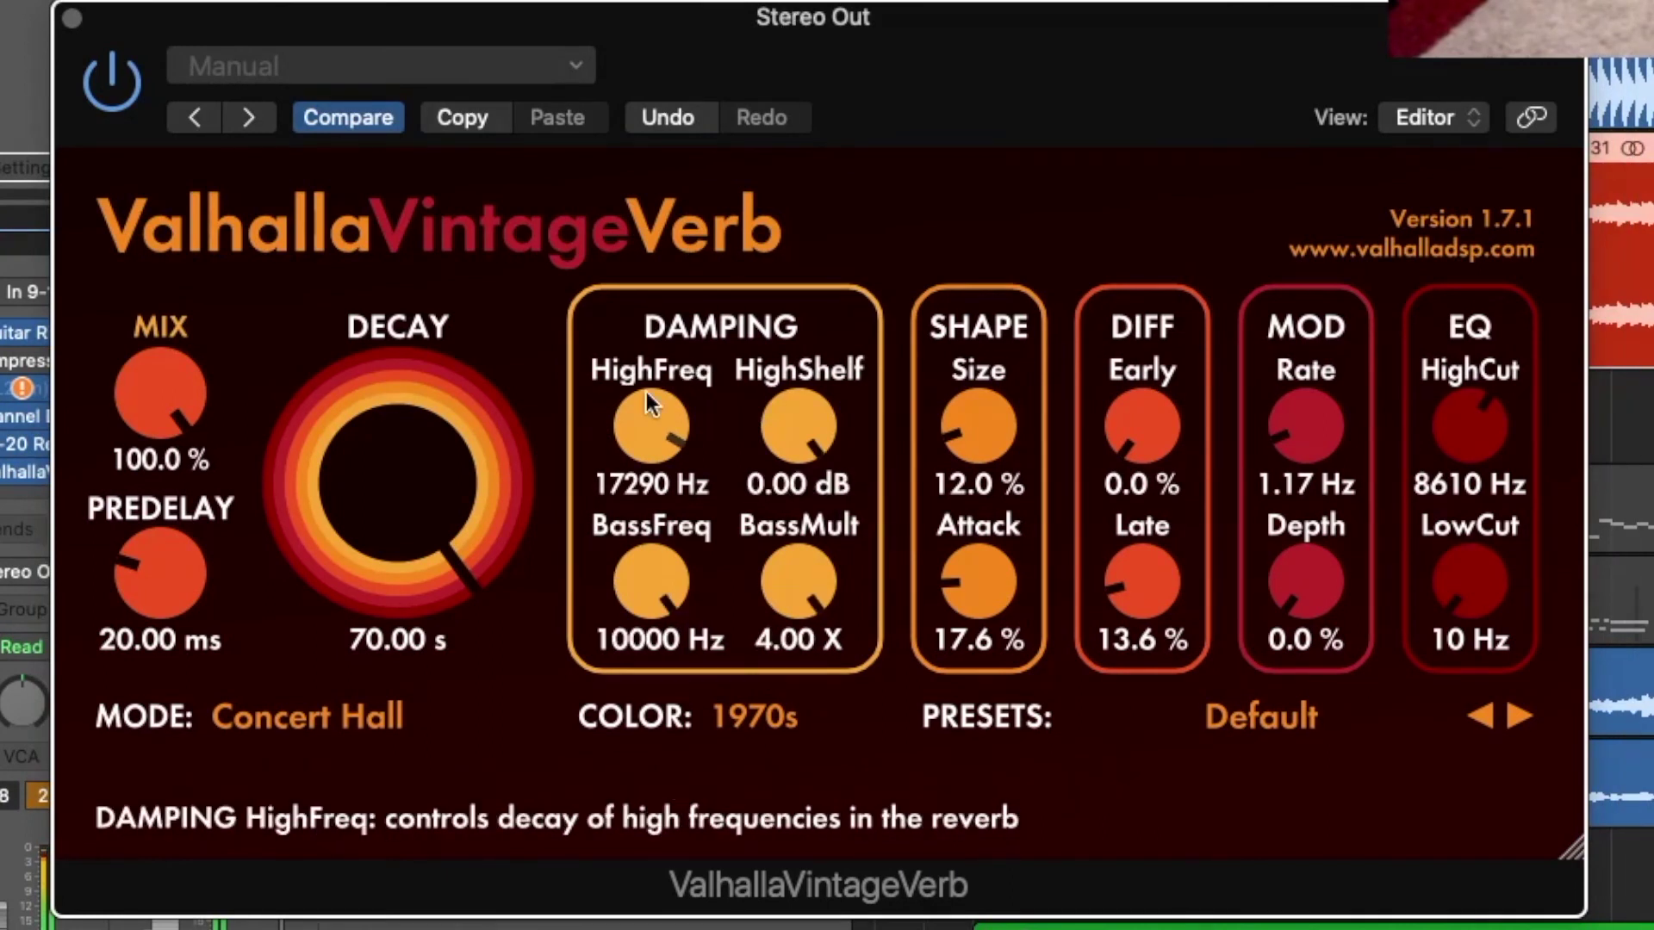
left_click_drag(653, 424, 644, 298)
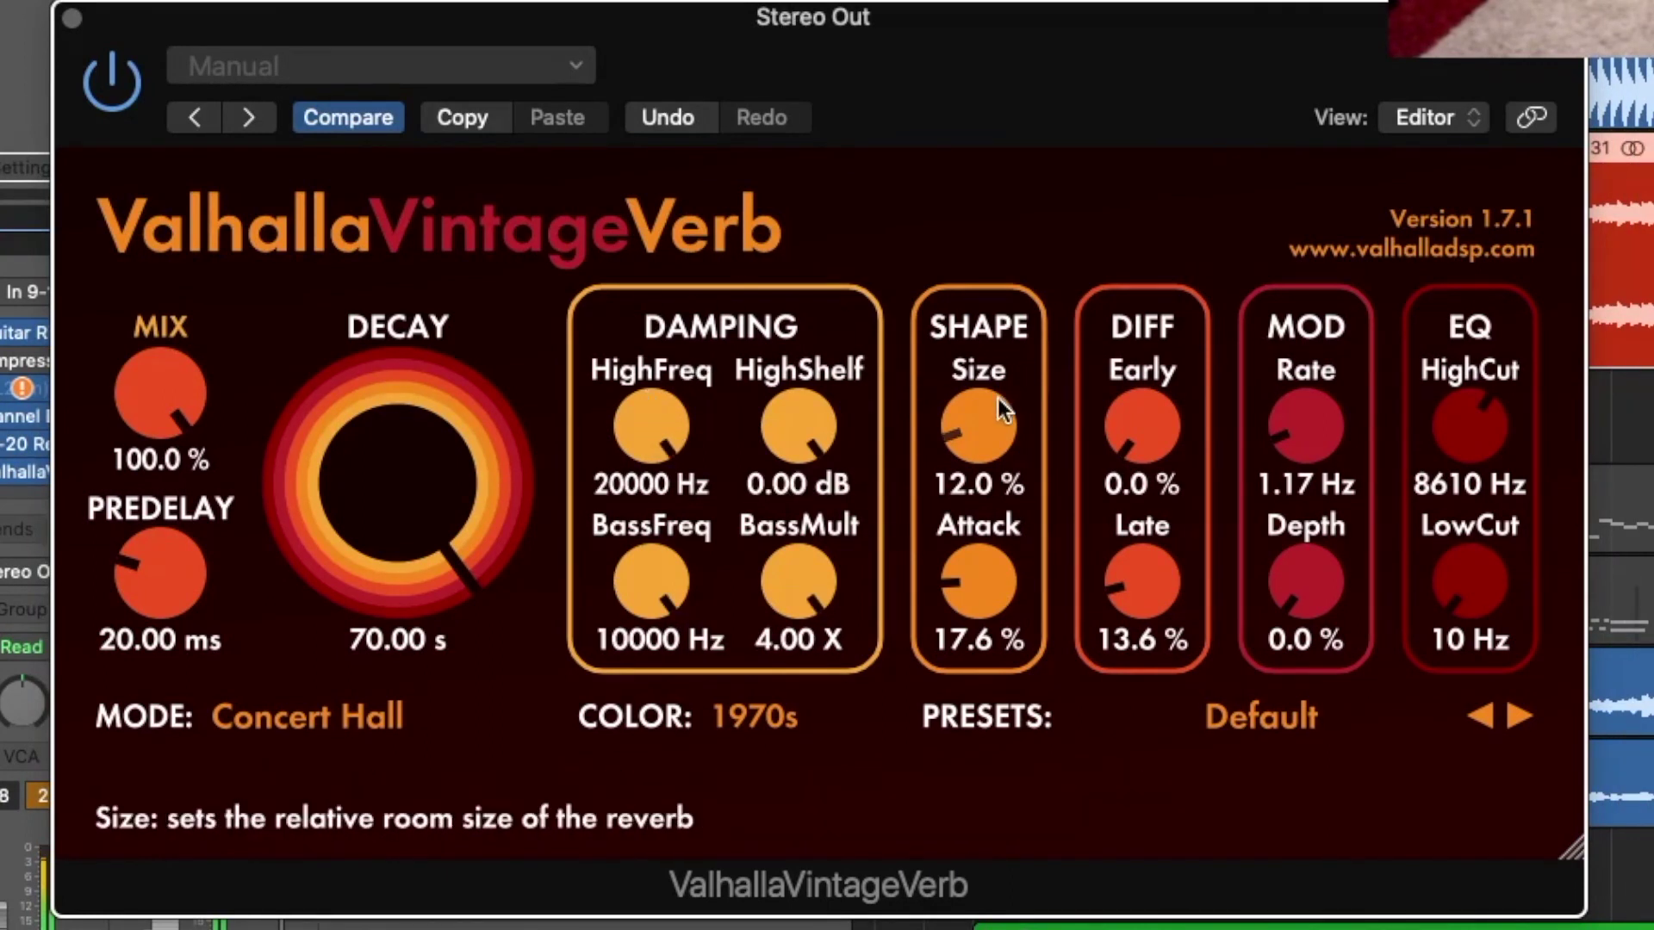
left_click_drag(997, 398, 994, 224)
left_click_drag(977, 584, 1026, 188)
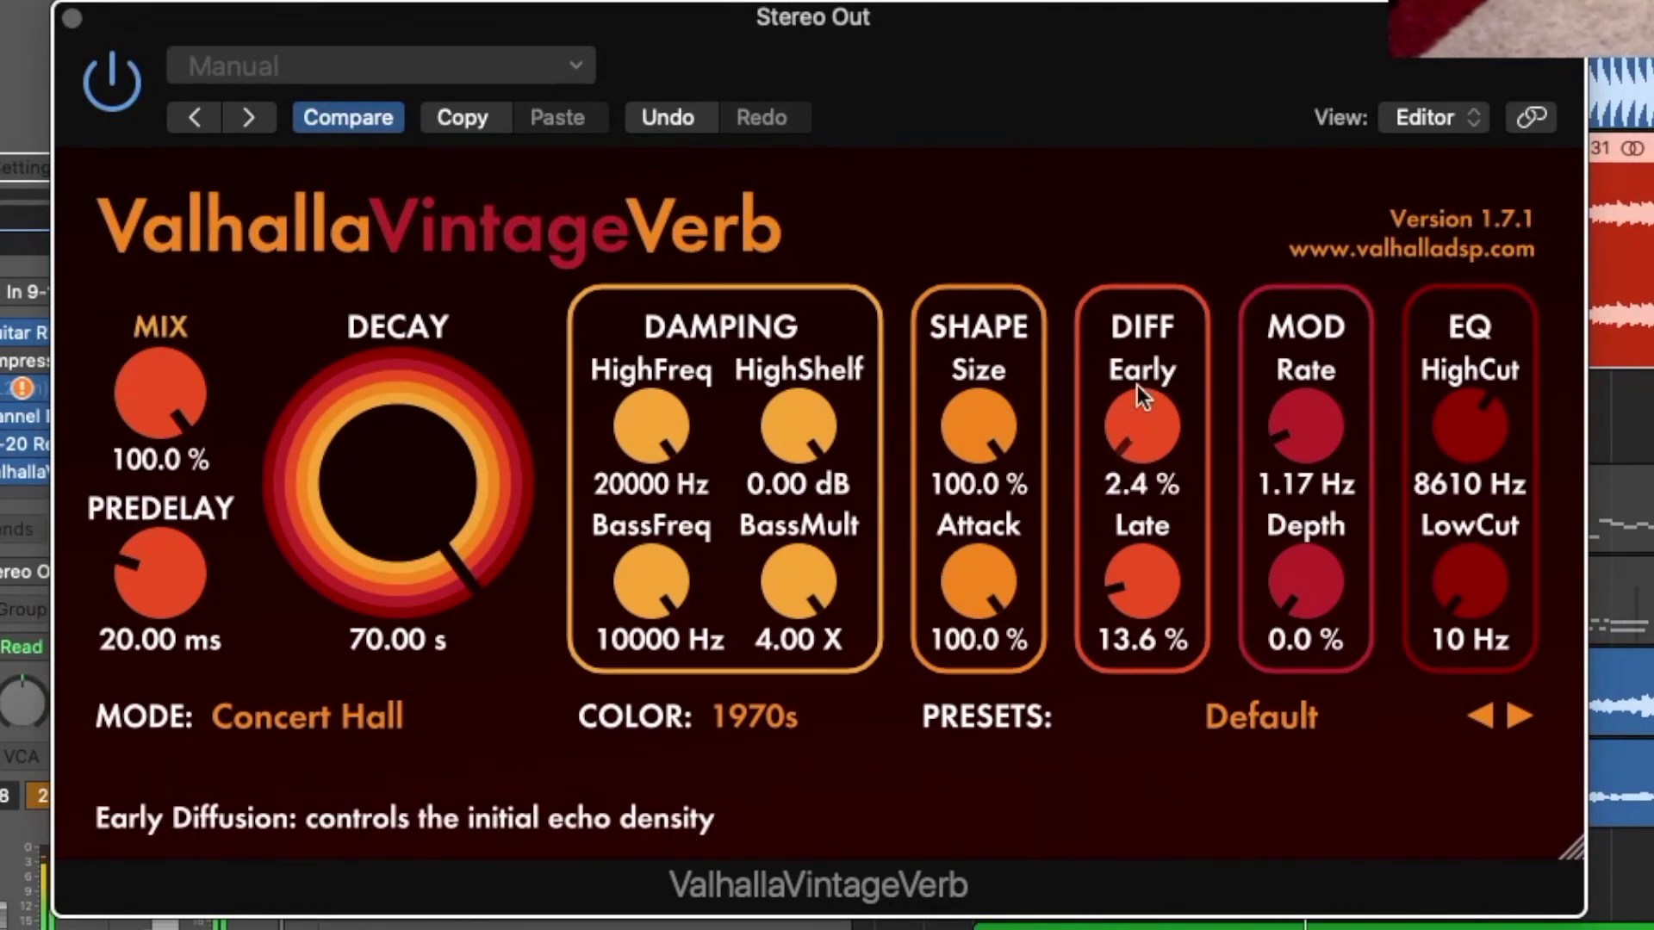
left_click_drag(1139, 396, 1173, 23)
left_click_drag(1125, 596, 1137, 259)
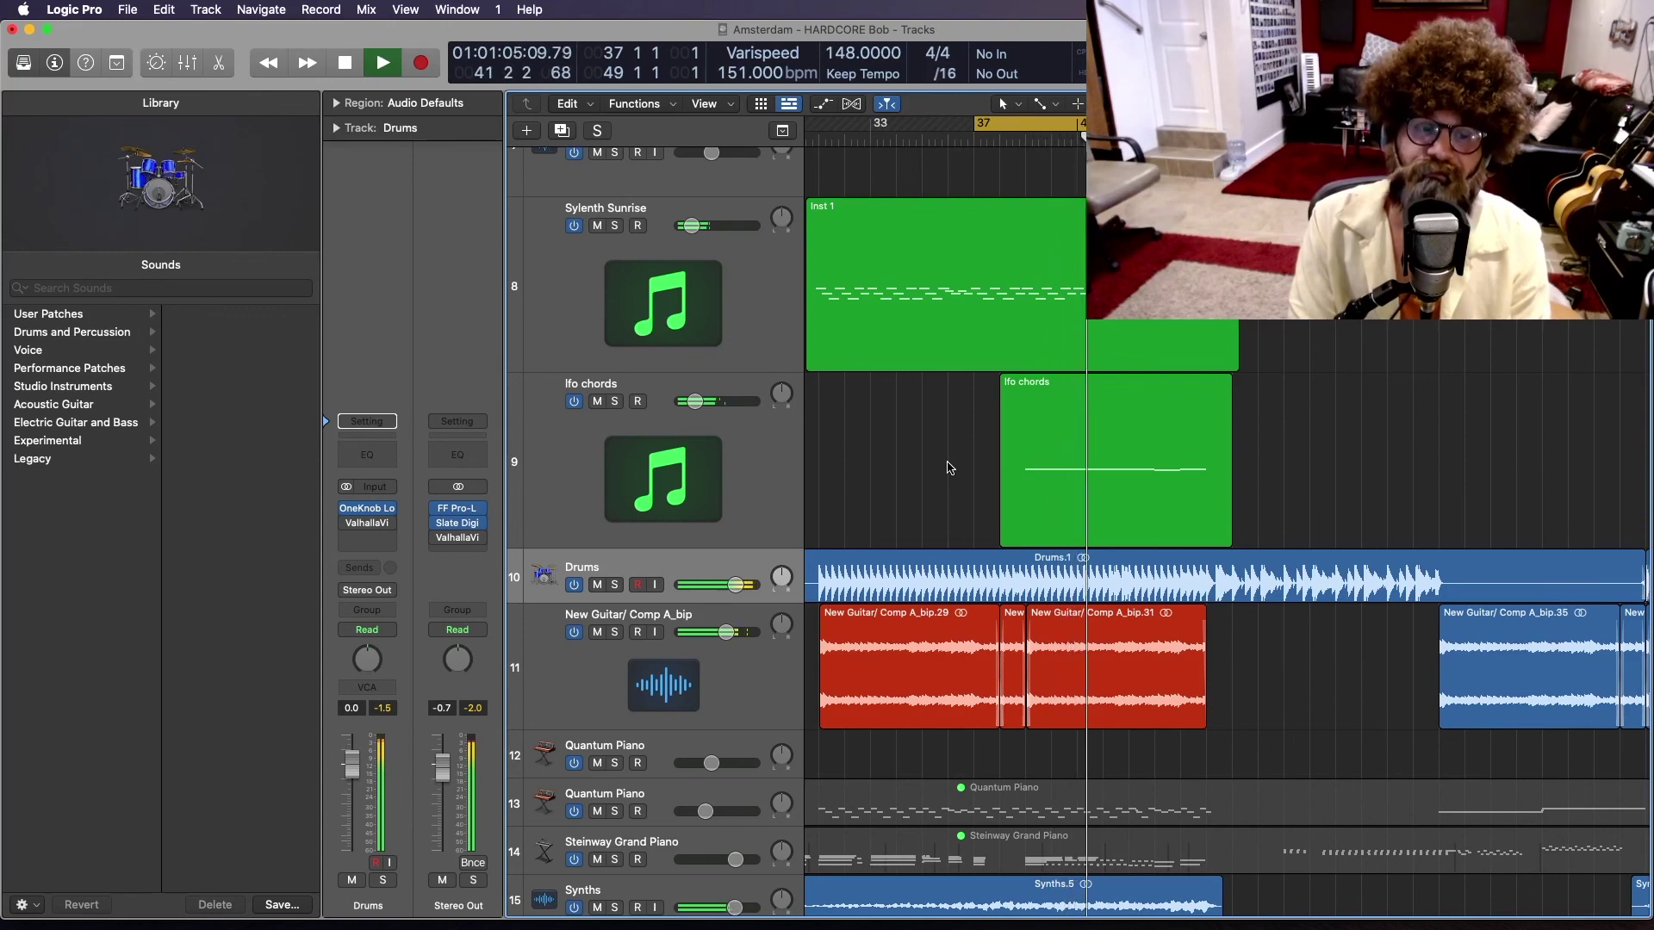
Step: Select the Stereo Out insert slot below VintageVerb for Valhalla Room
left_click(457, 538)
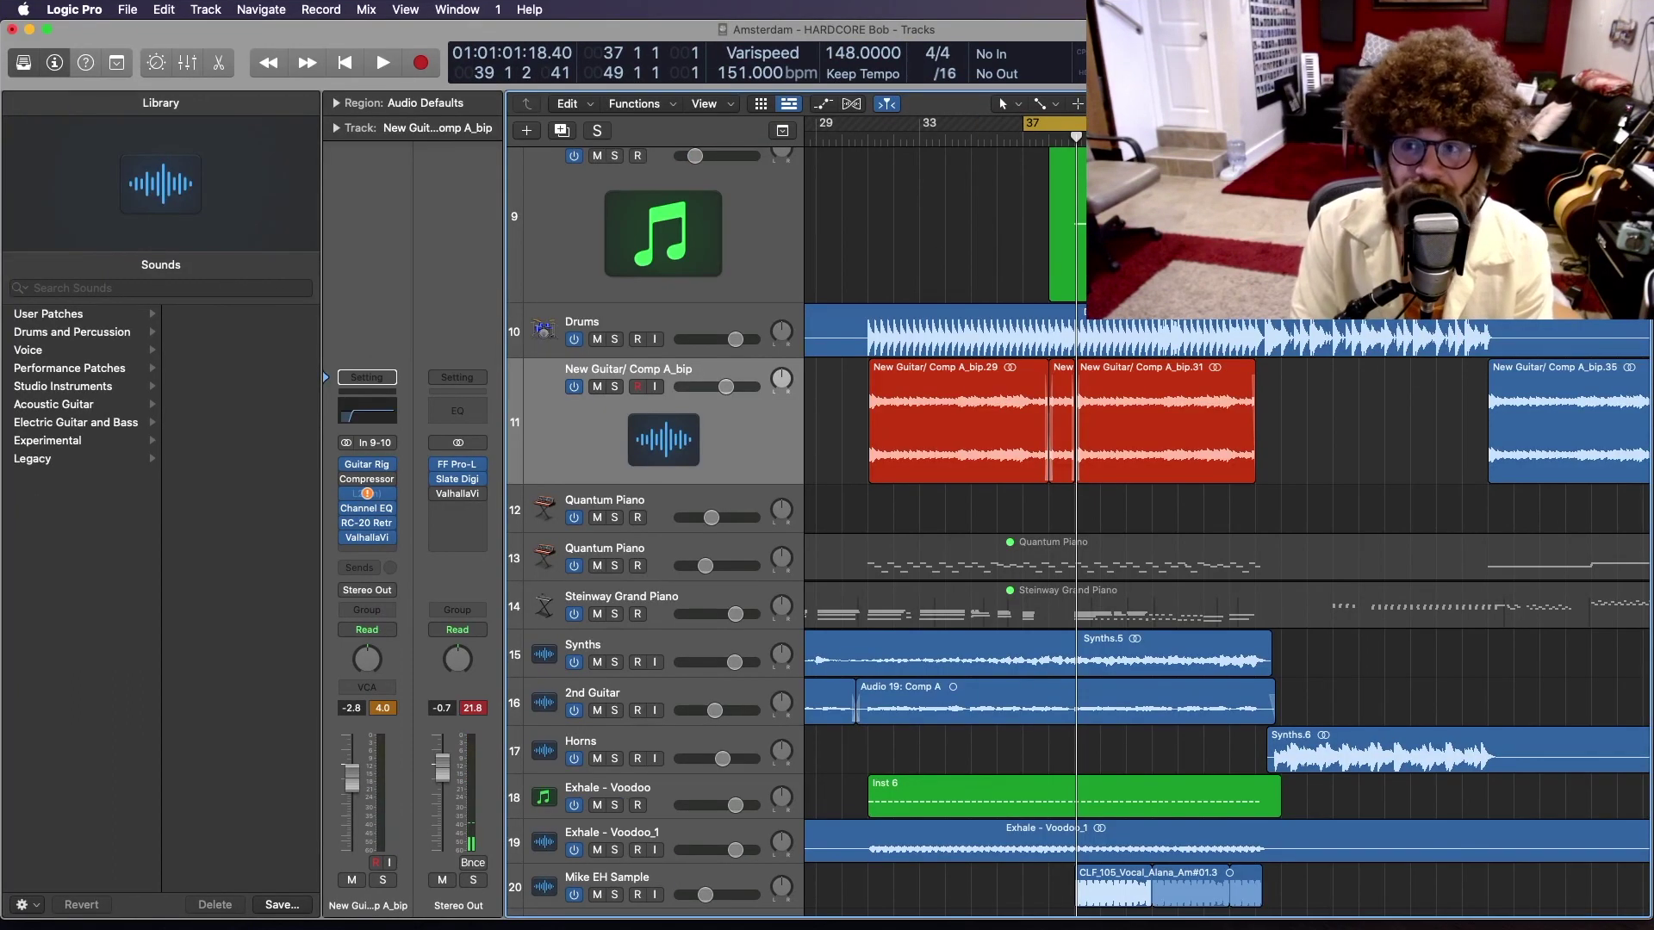
scroll(903, 463, "up", 5)
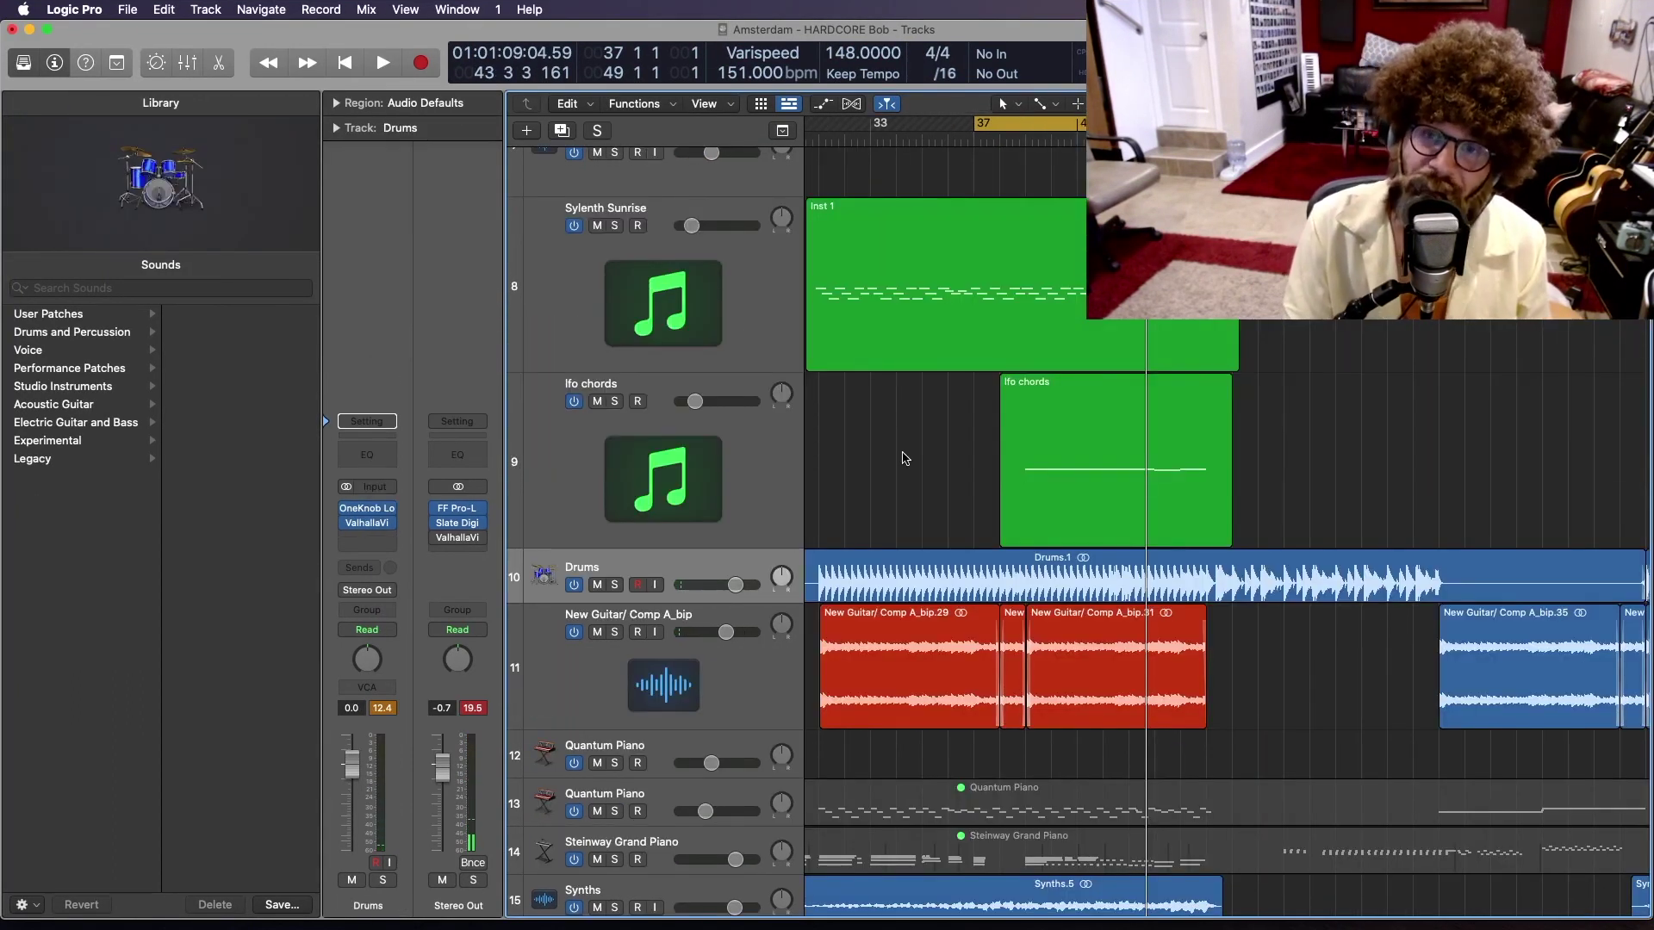
Step: Bring up the Stereo Out's Valhalla Room window, move it left, then close it with Cmd+W
left_click(451, 540)
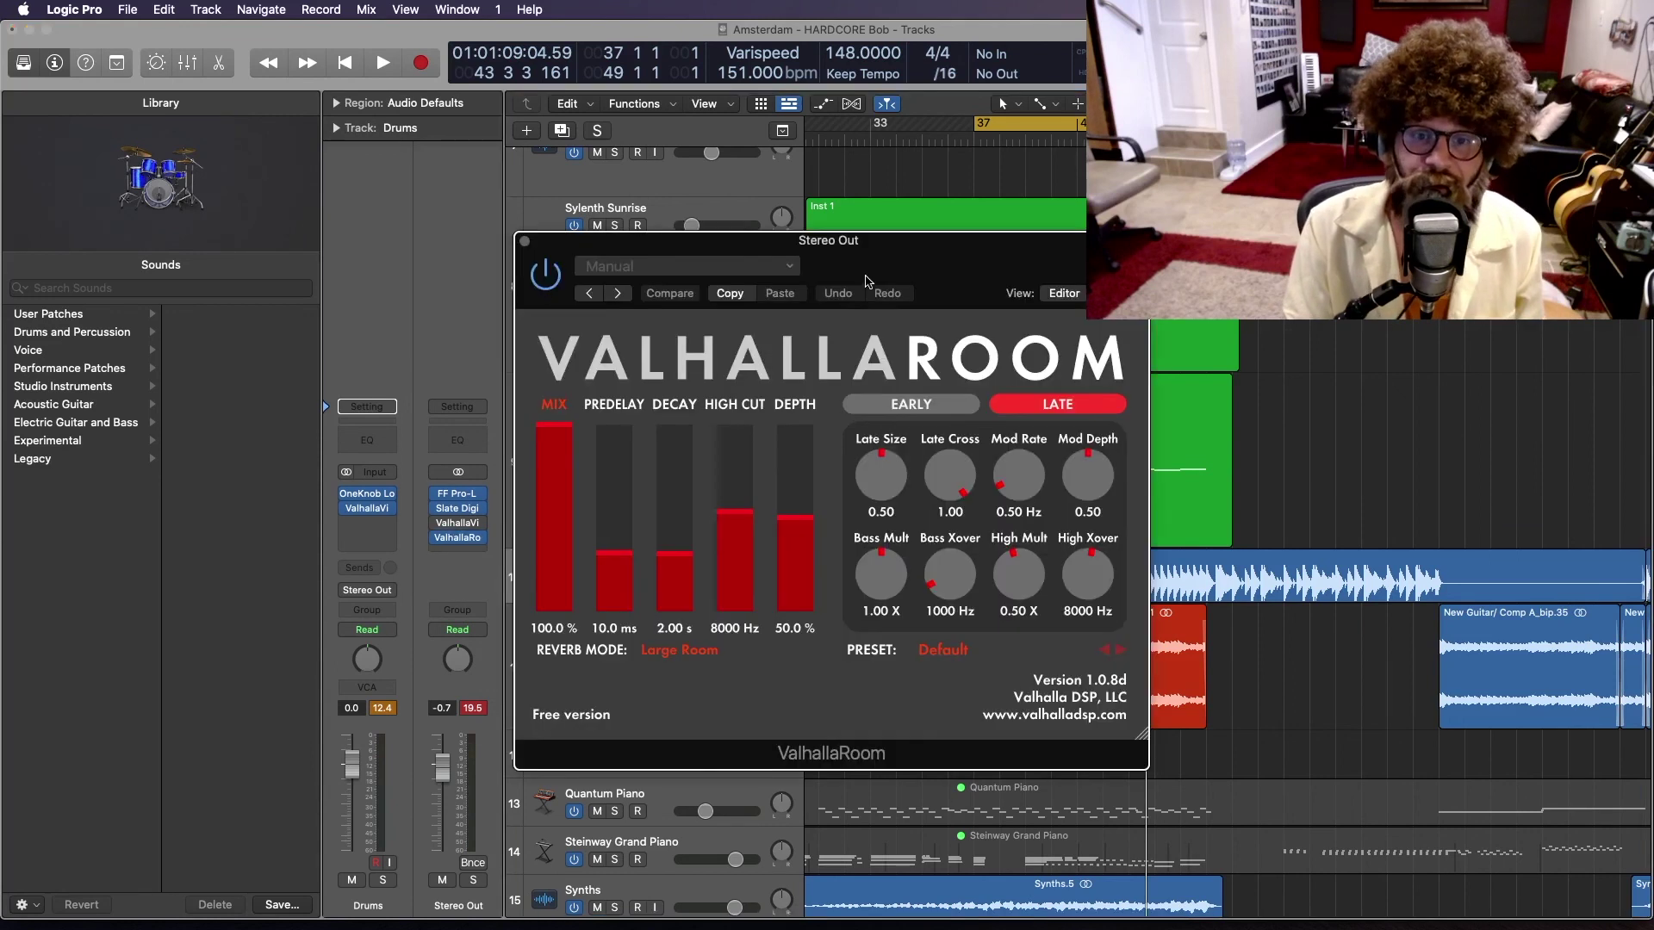
left_click_drag(868, 276, 761, 283)
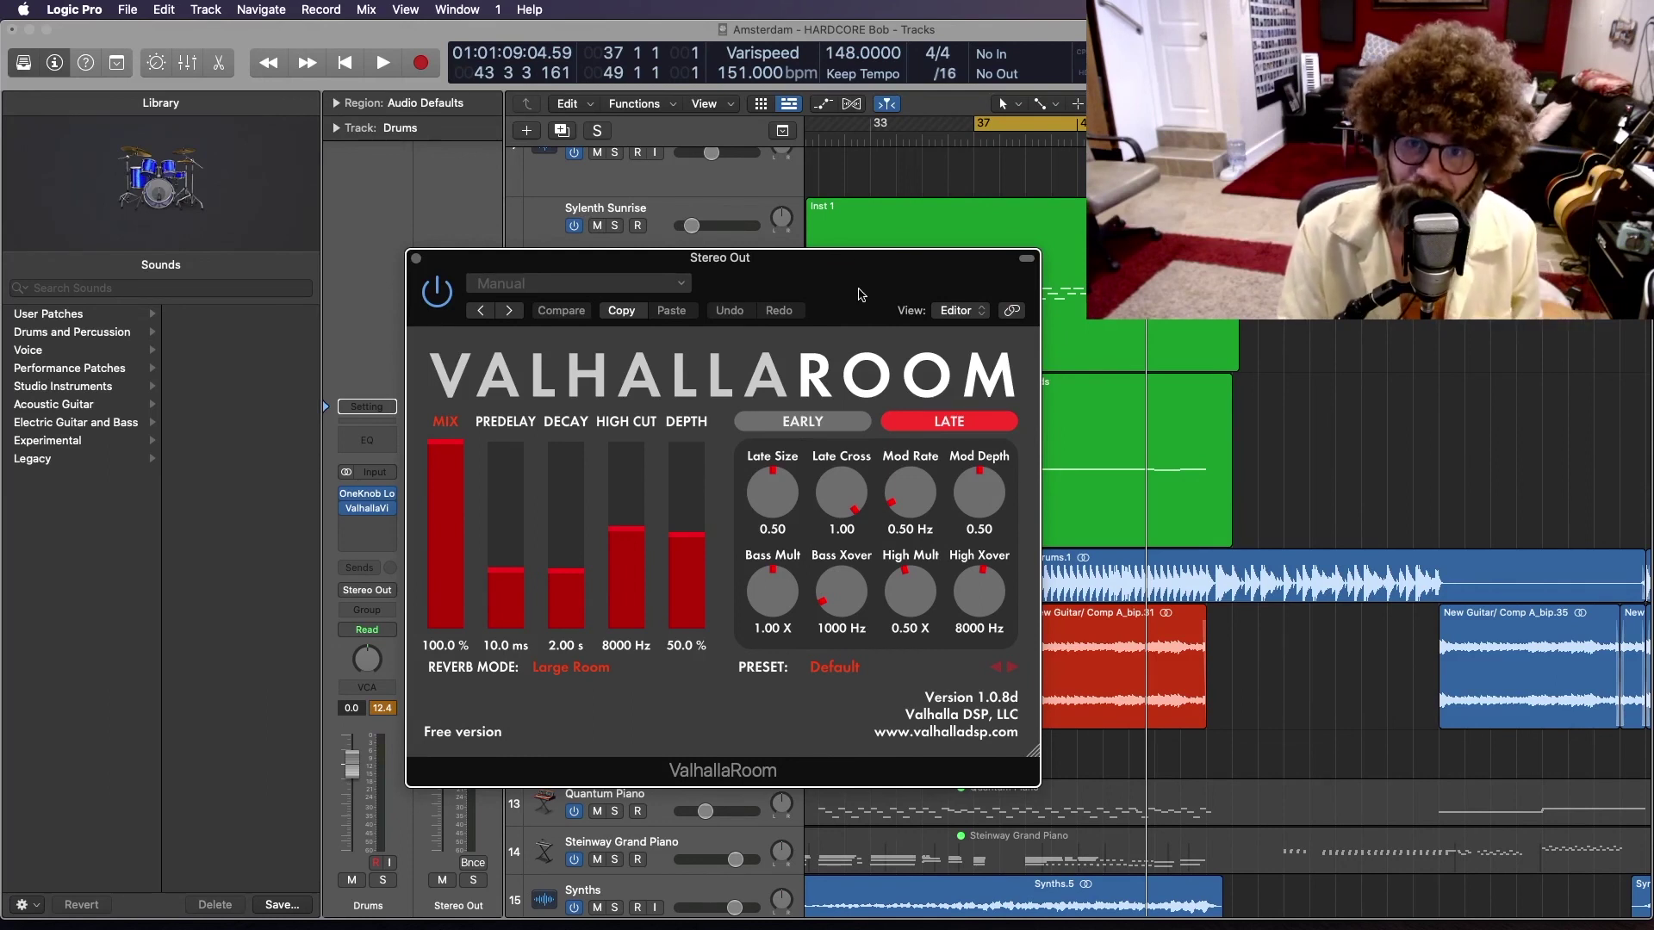
key("super+w")
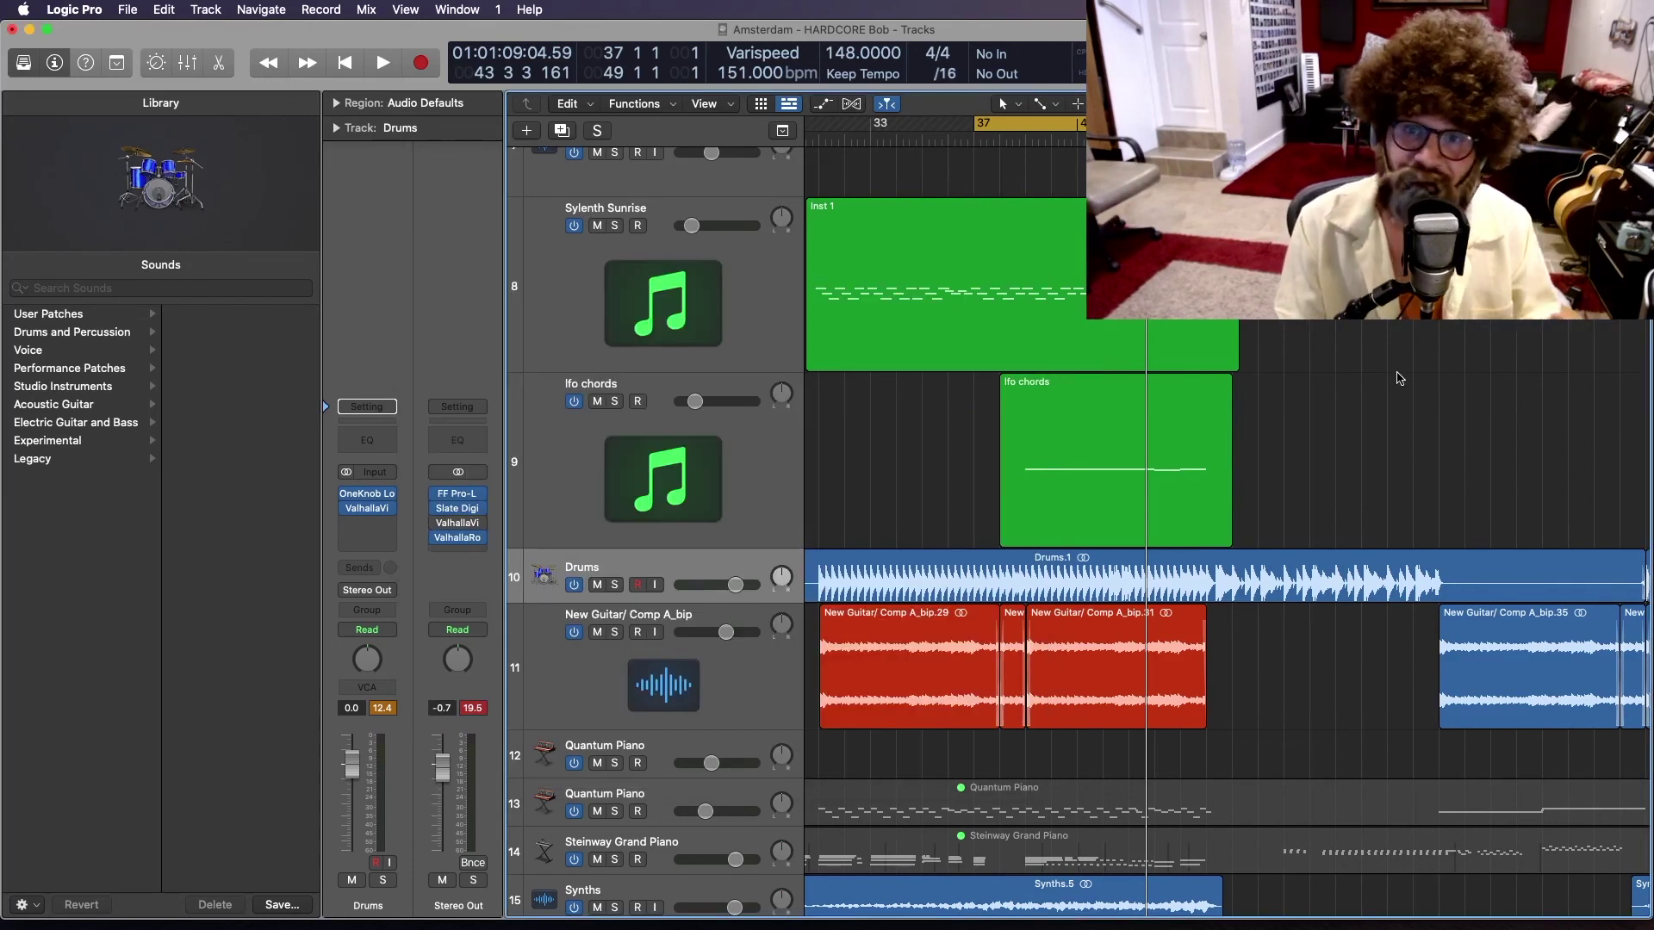